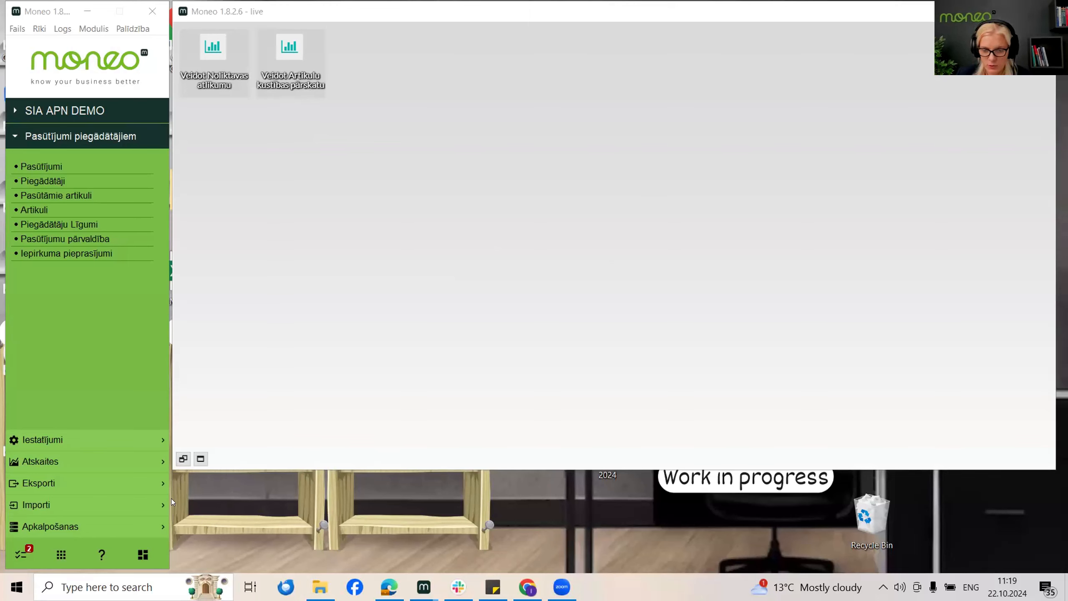
Switch to the Ražošana module and open production order 240001 from the Ražošanas pasūtījumi list
click(88, 135)
text(ra)
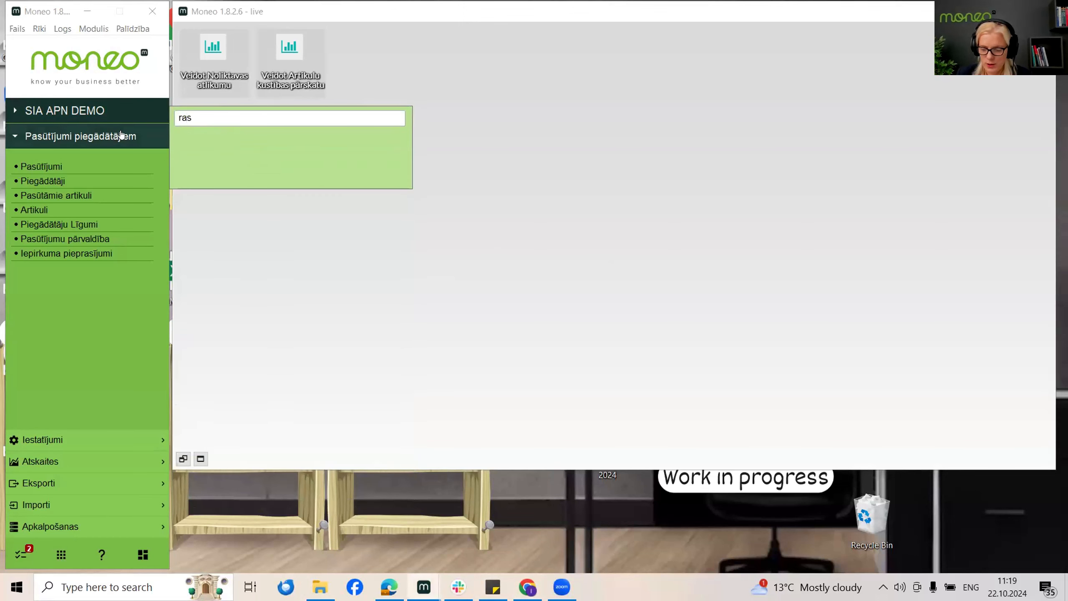
text(ž)
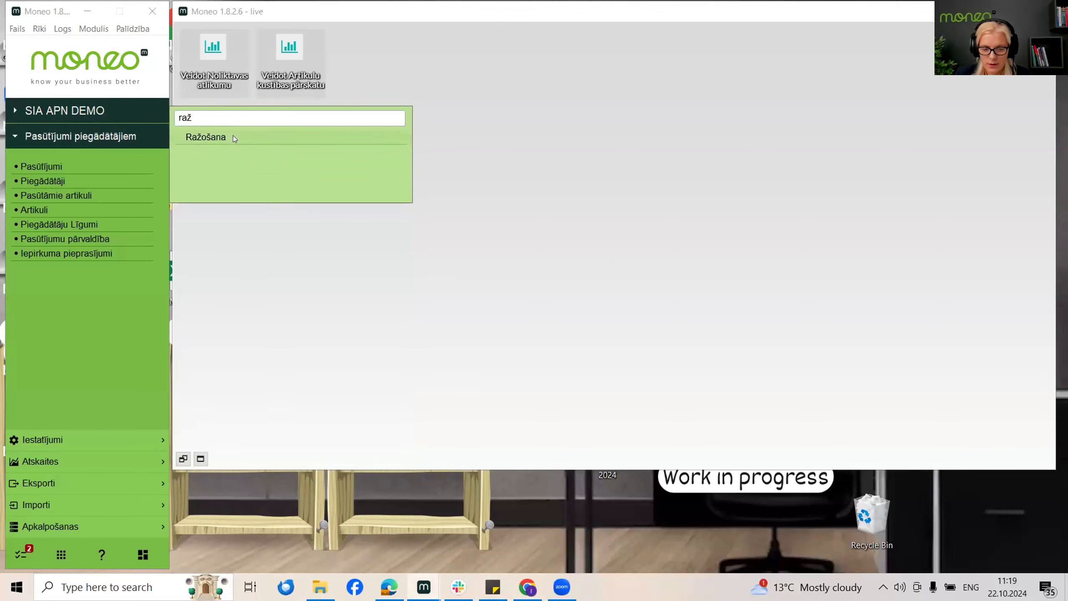
click(232, 135)
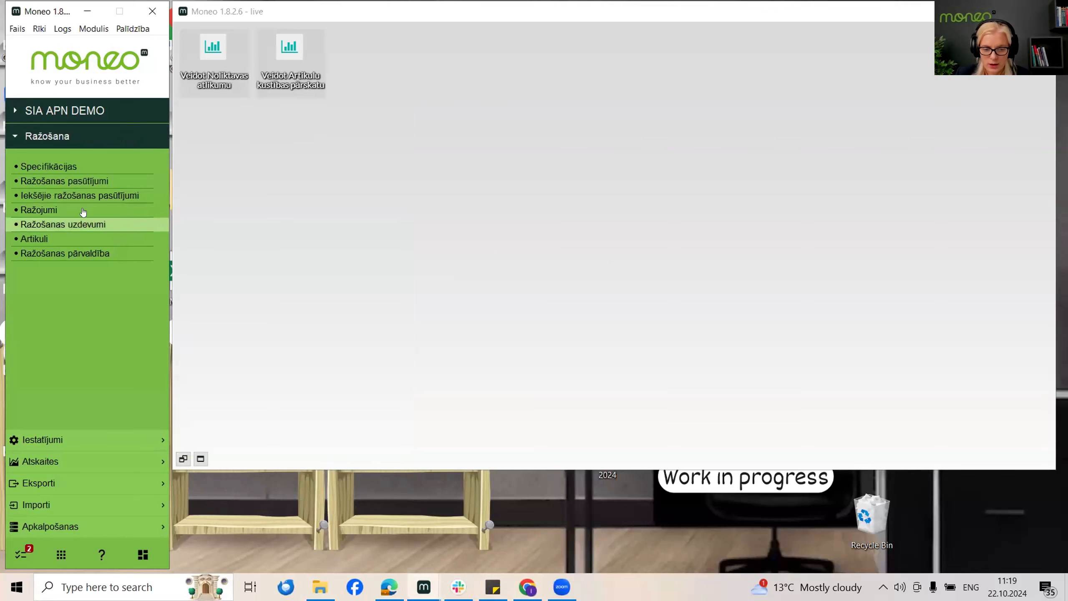
click(86, 182)
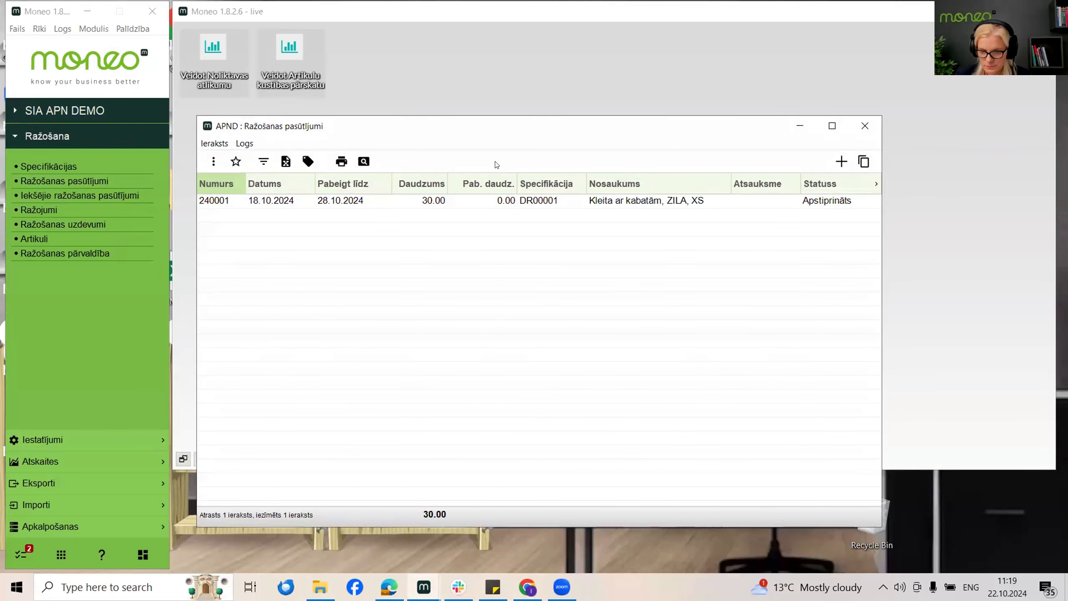
click(511, 202)
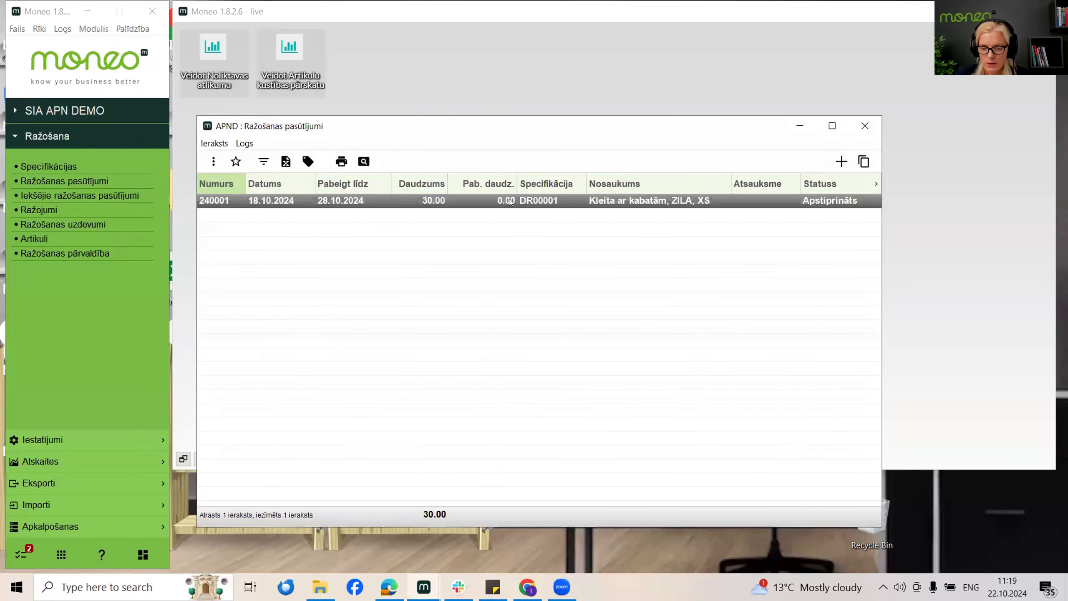
double_click(510, 201)
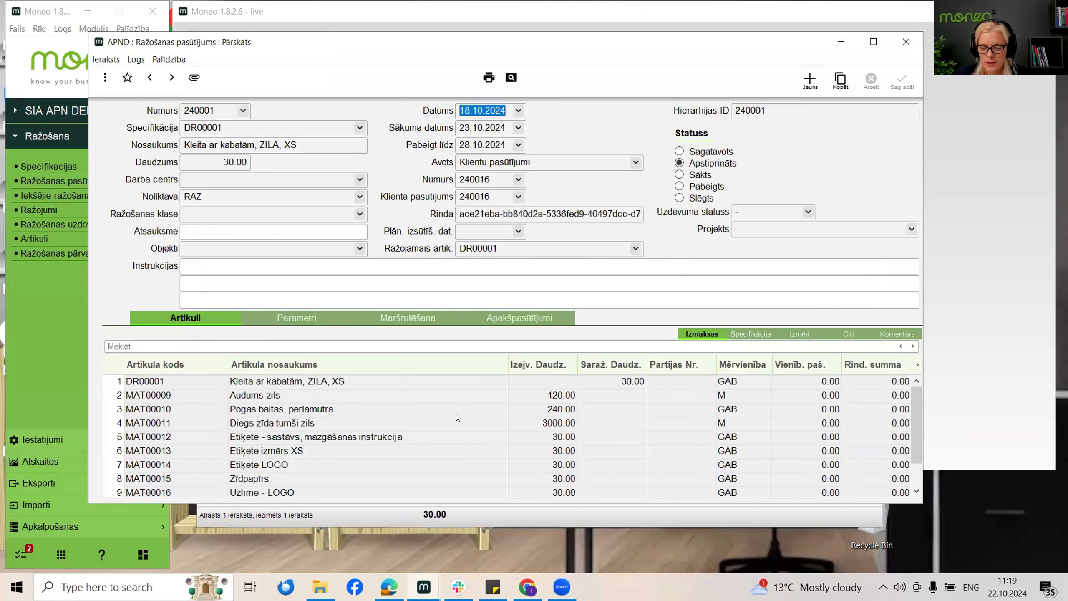
Examine the production order's material rows and its start and completion dates, then close the order and the order list
click(571, 523)
click(178, 466)
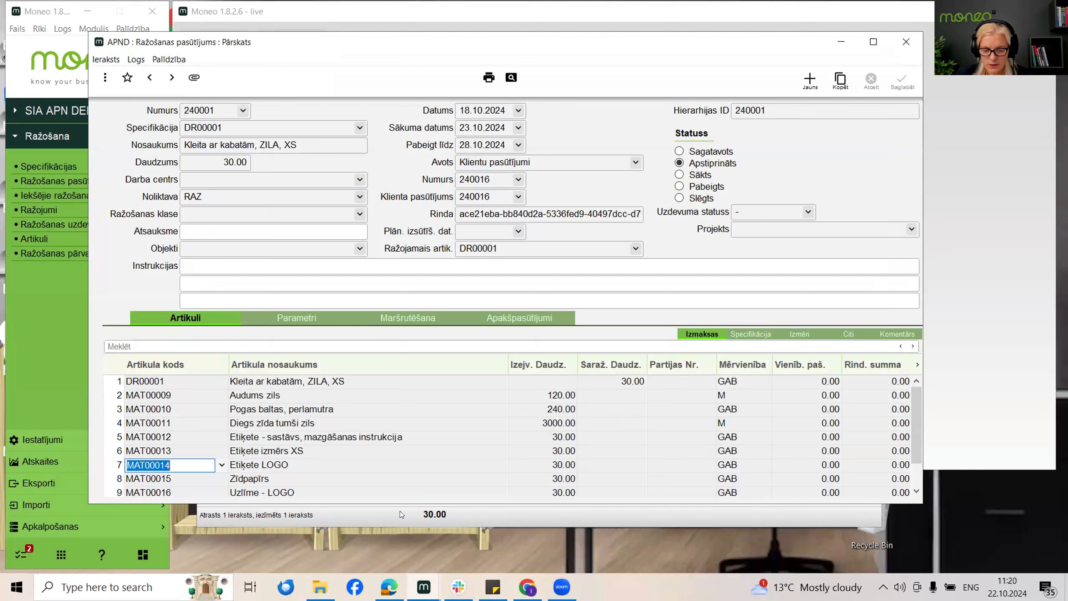
double_click(161, 502)
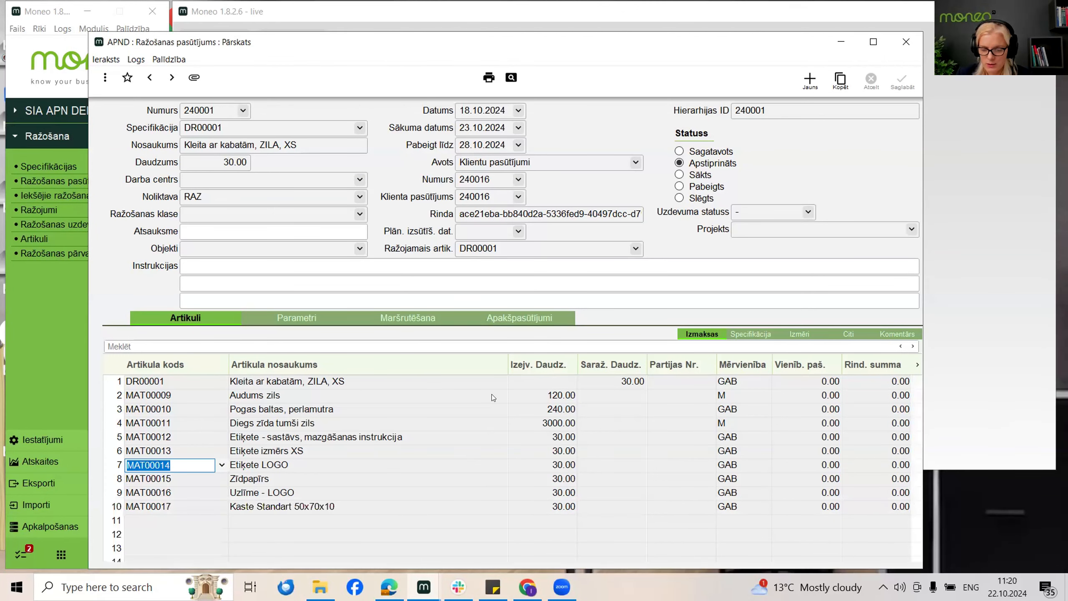
click(468, 122)
drag(498, 122, 506, 124)
double_click(480, 142)
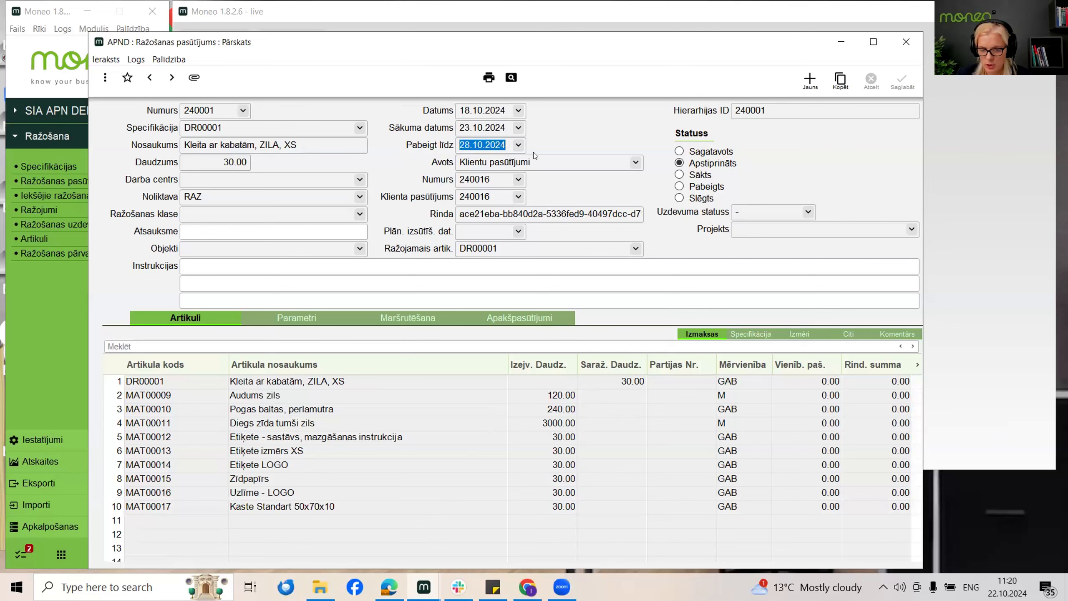
click(907, 40)
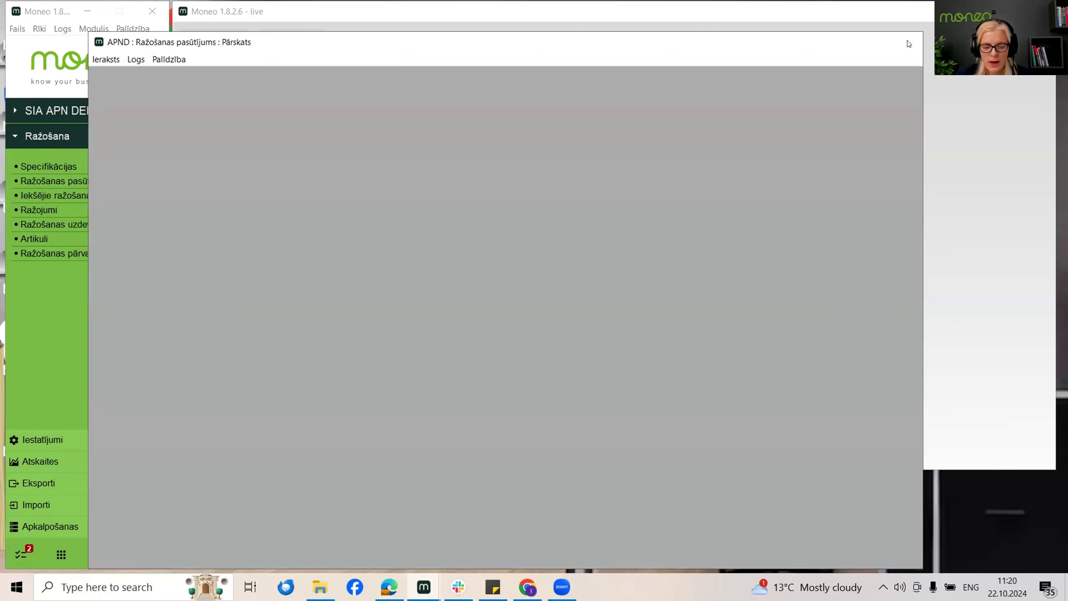
click(864, 127)
Switch to the Pasūtījumi piegādātājiem module and generate the Iztrūkstošo preču pārskats with the Tikai ar iztrūkumu option
key(ctrl+f)
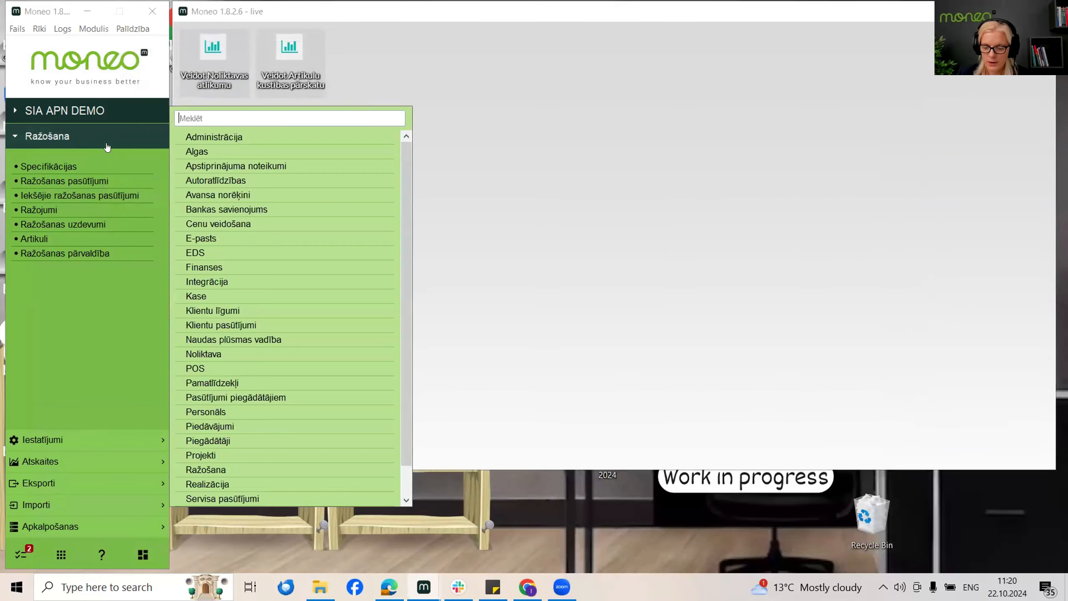
text(pas)
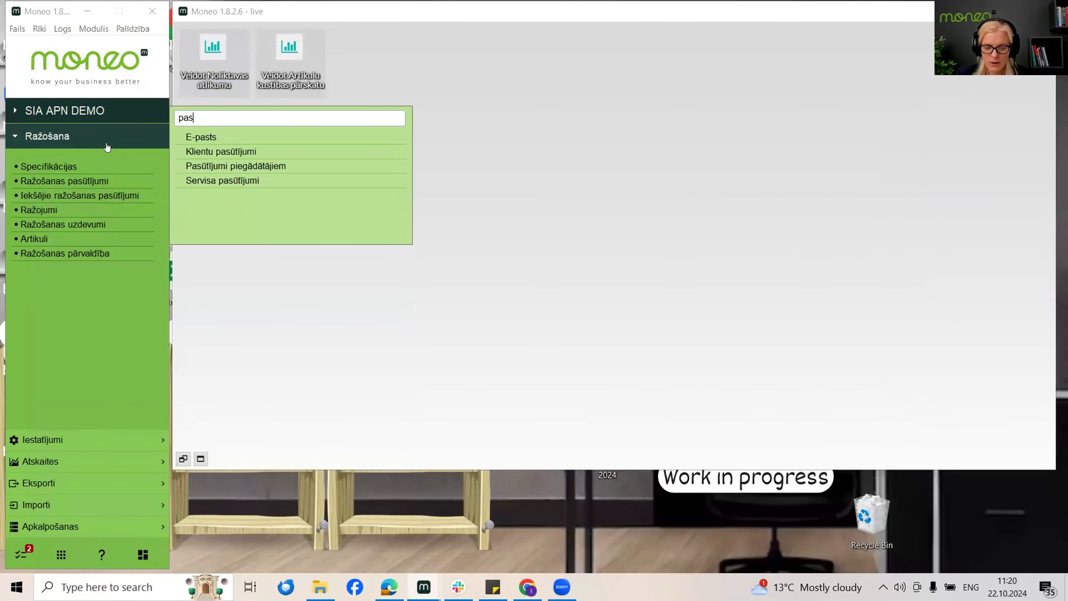
click(210, 165)
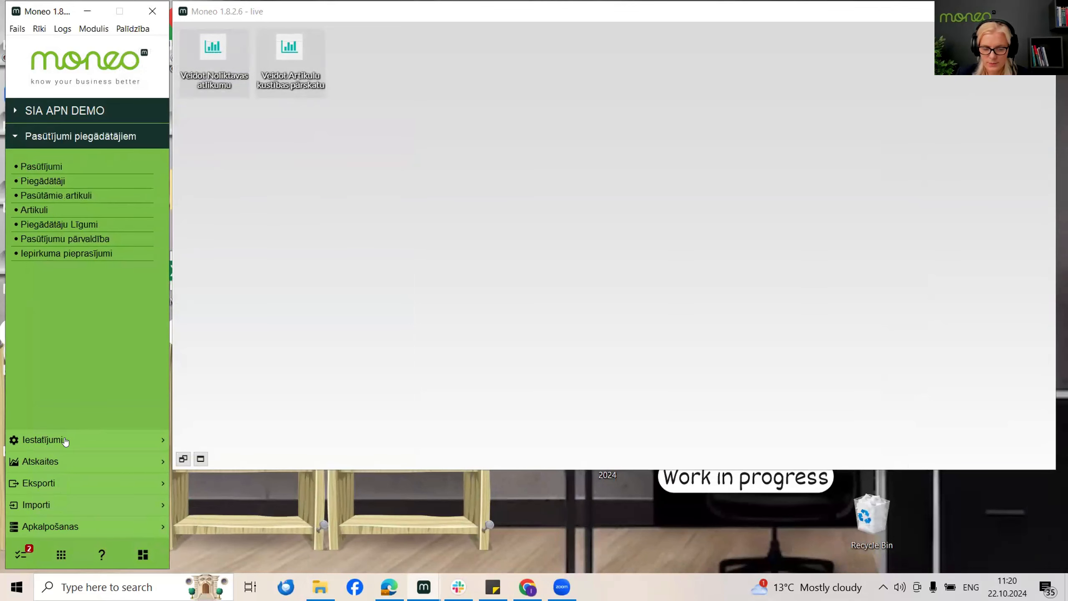
click(58, 463)
text(iz)
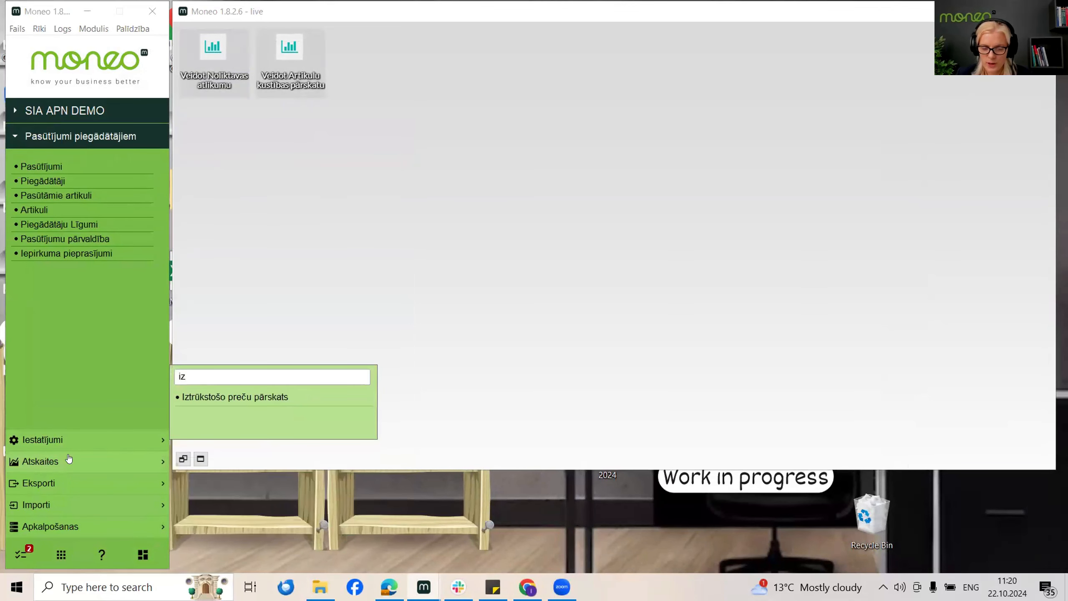
click(262, 396)
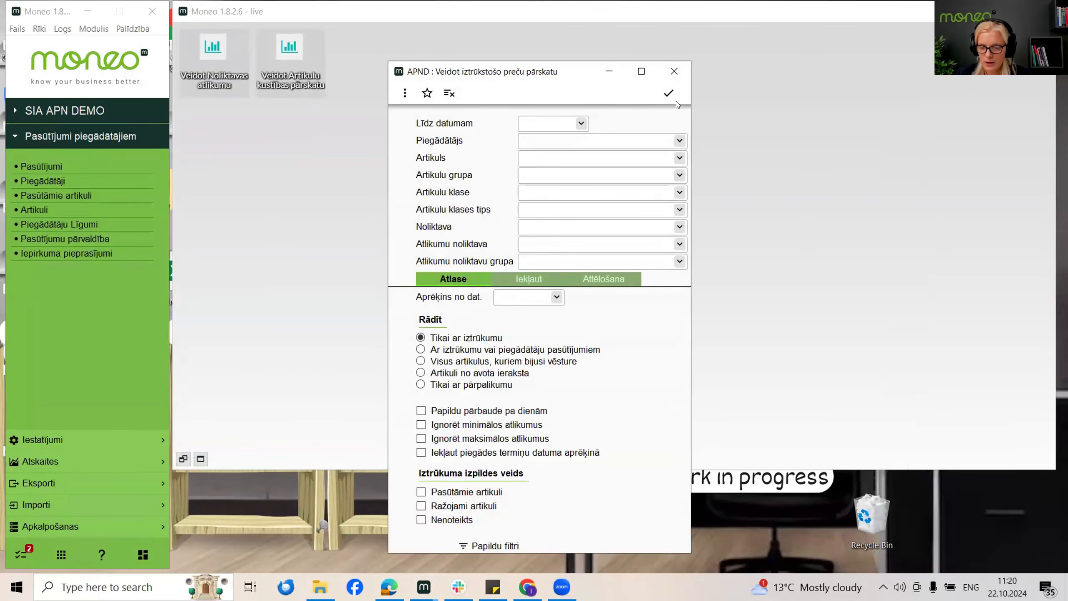
click(665, 96)
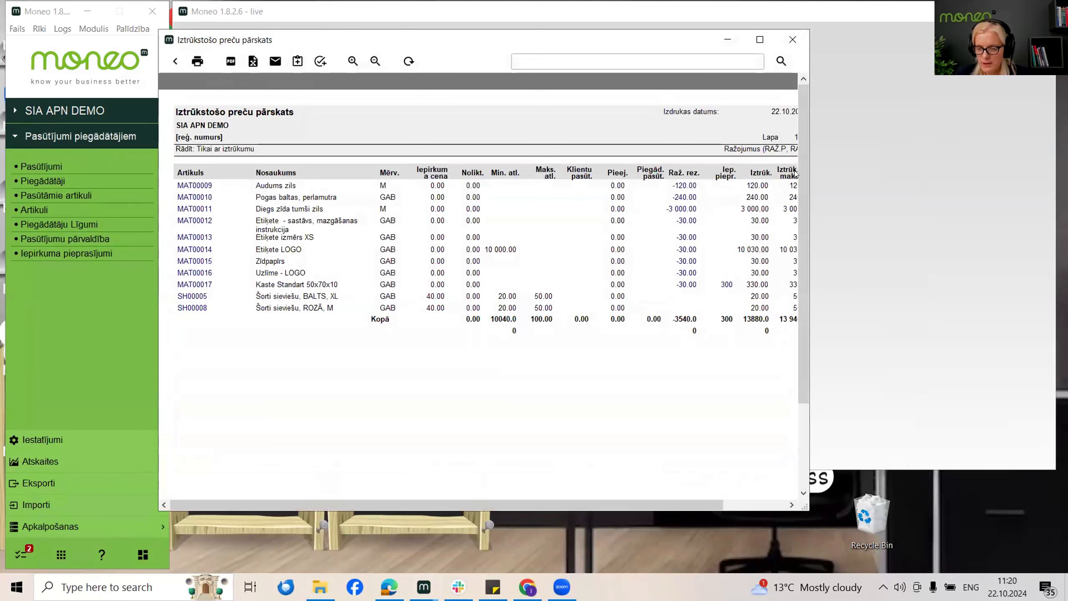
In the shortage report, view the production order behind MAT00013's production reservation and the purchase requests behind MAT00017's requested quantity
drag(806, 173, 1006, 118)
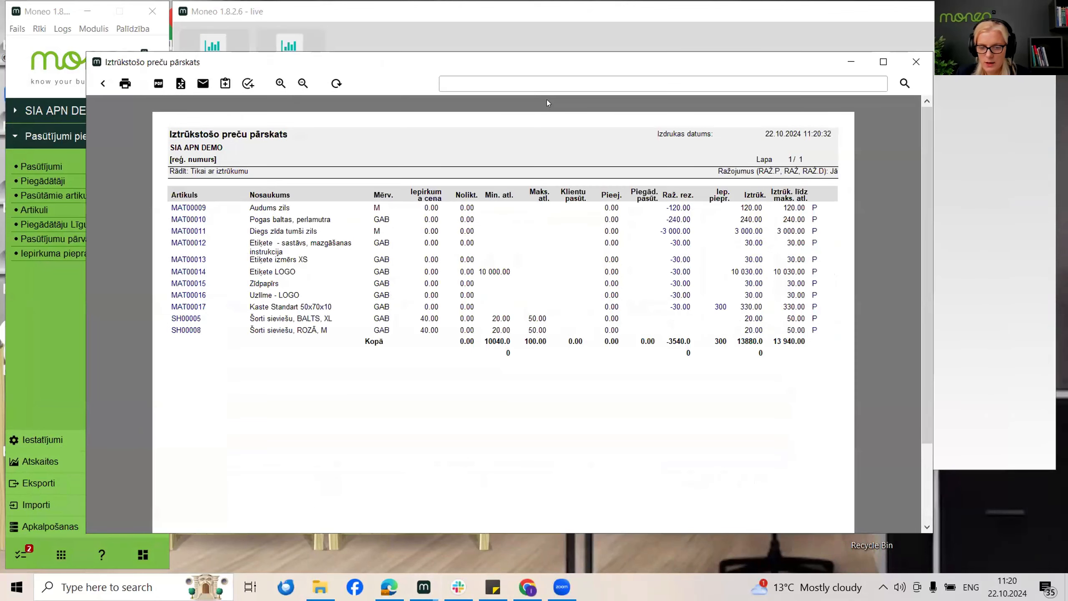
click(280, 84)
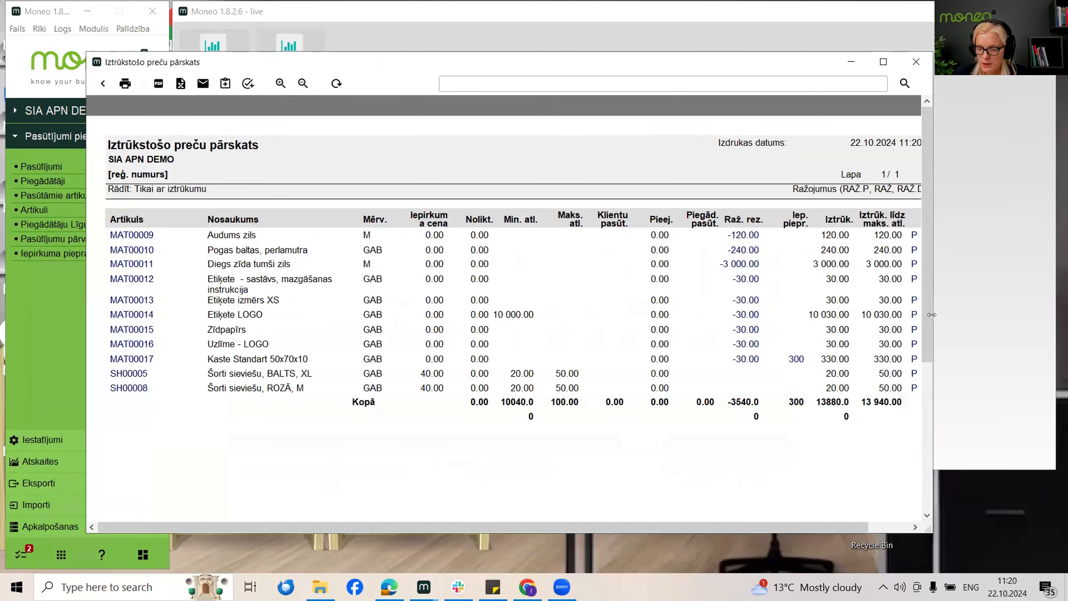
drag(931, 315, 986, 315)
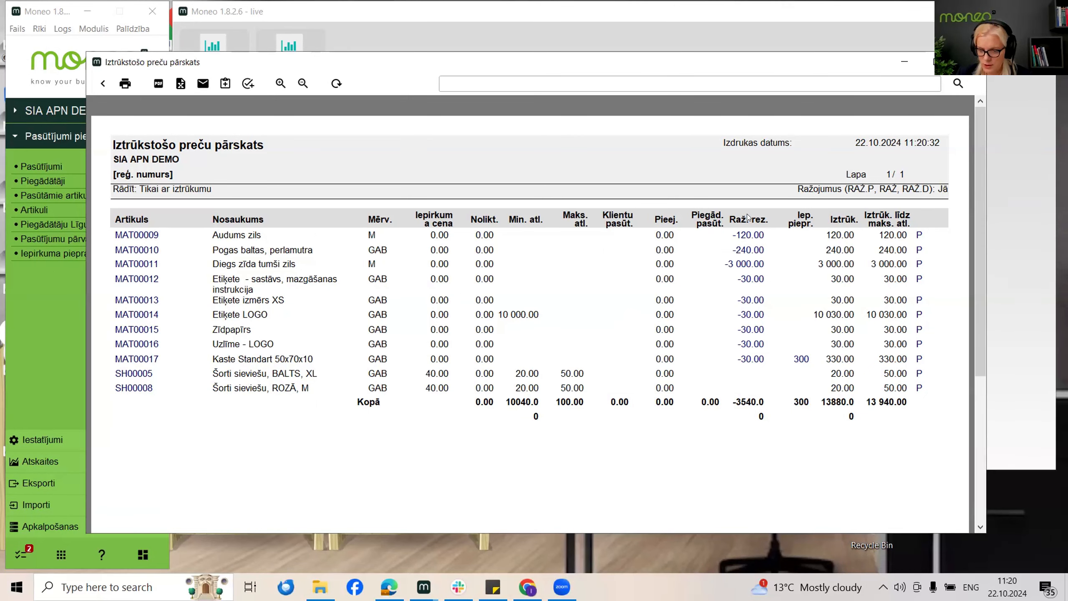
click(751, 300)
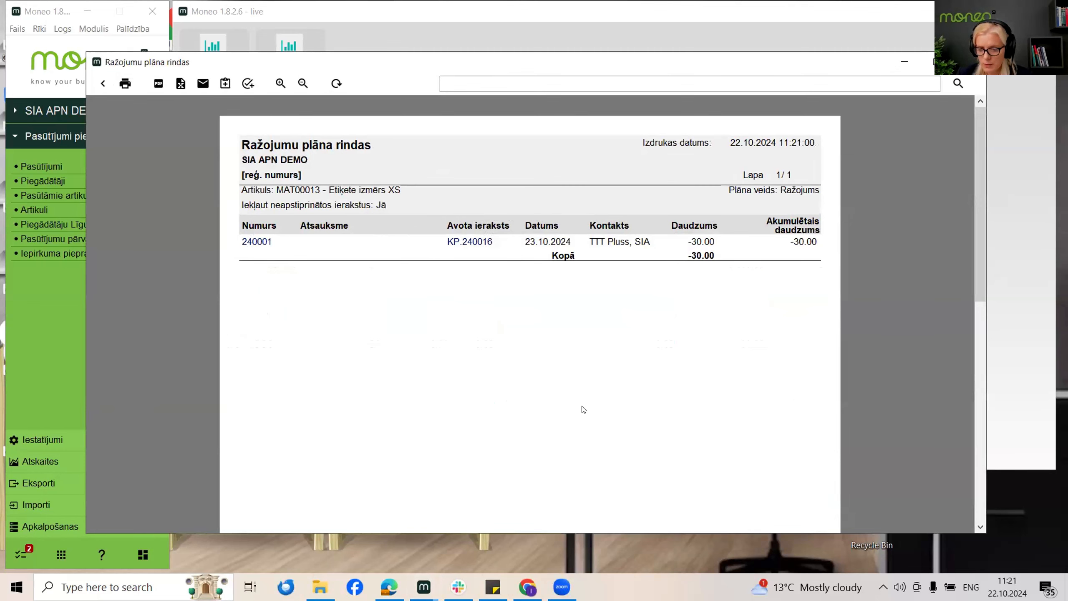
click(264, 245)
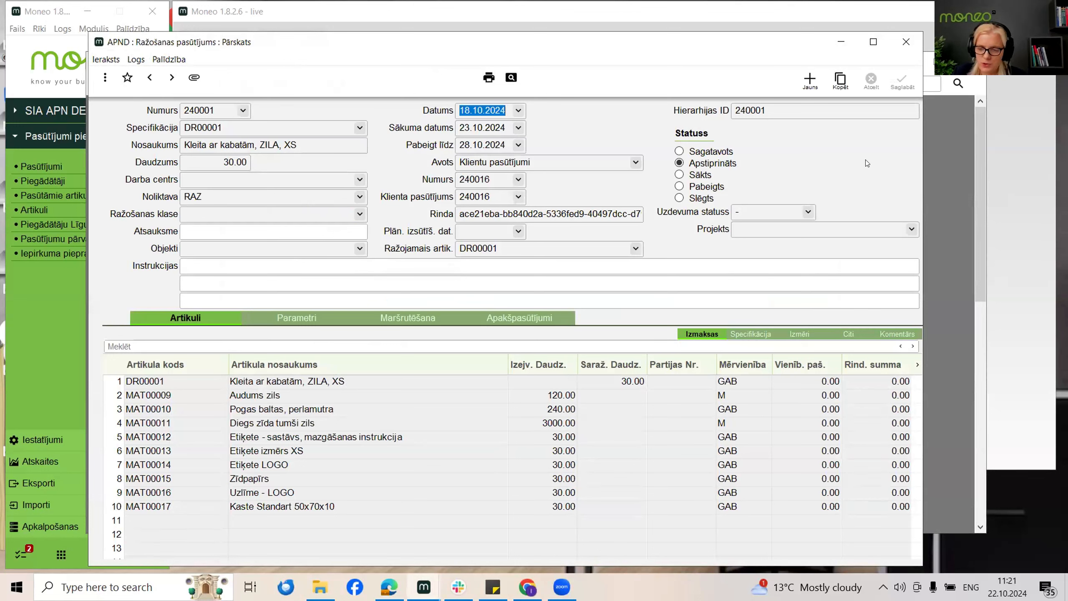
click(908, 41)
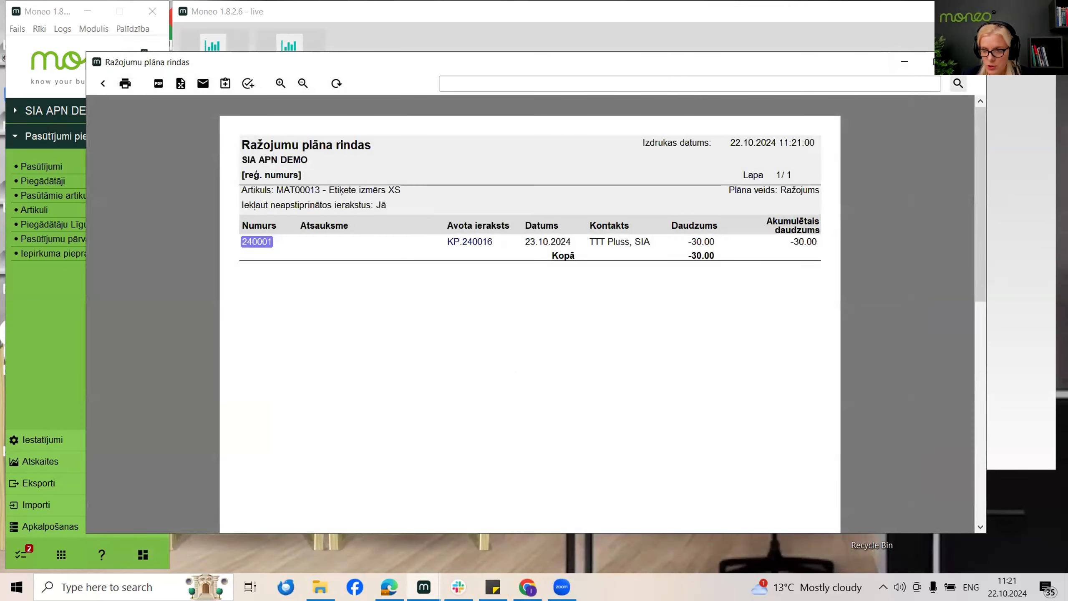
click(103, 84)
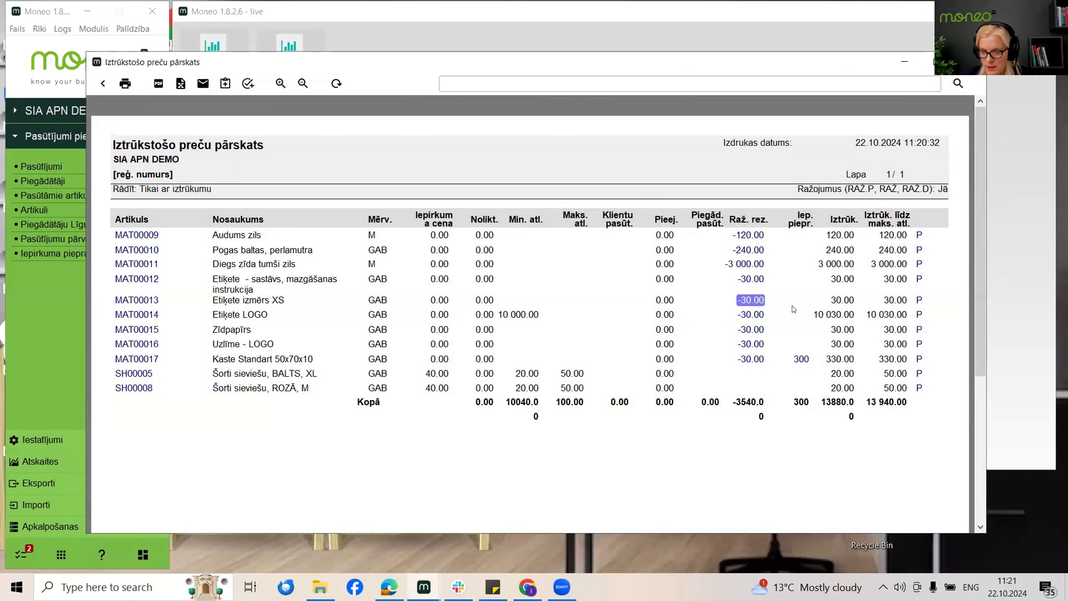
click(801, 359)
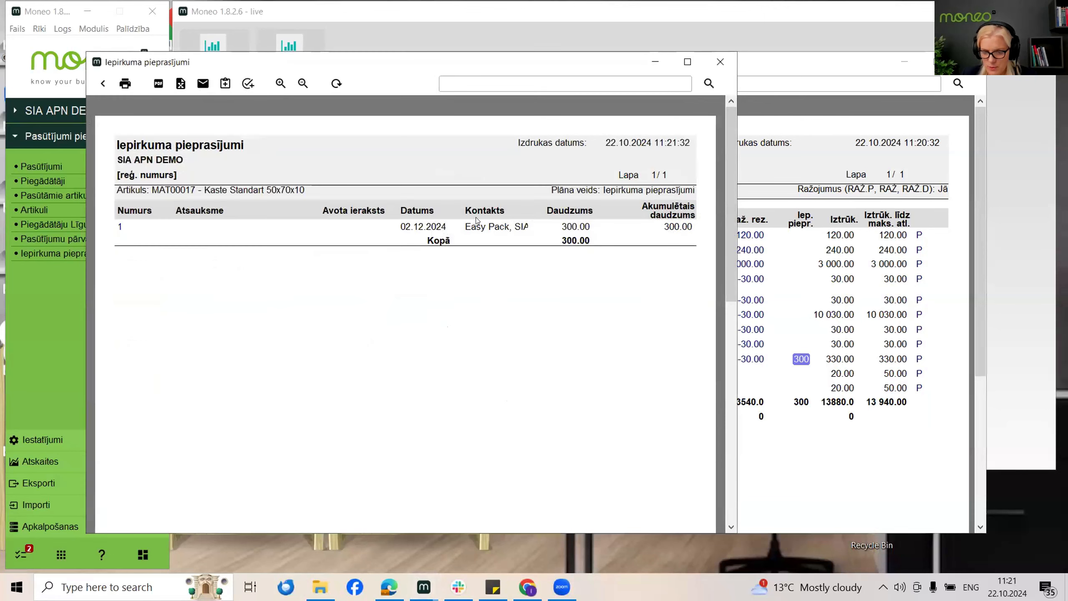
click(720, 62)
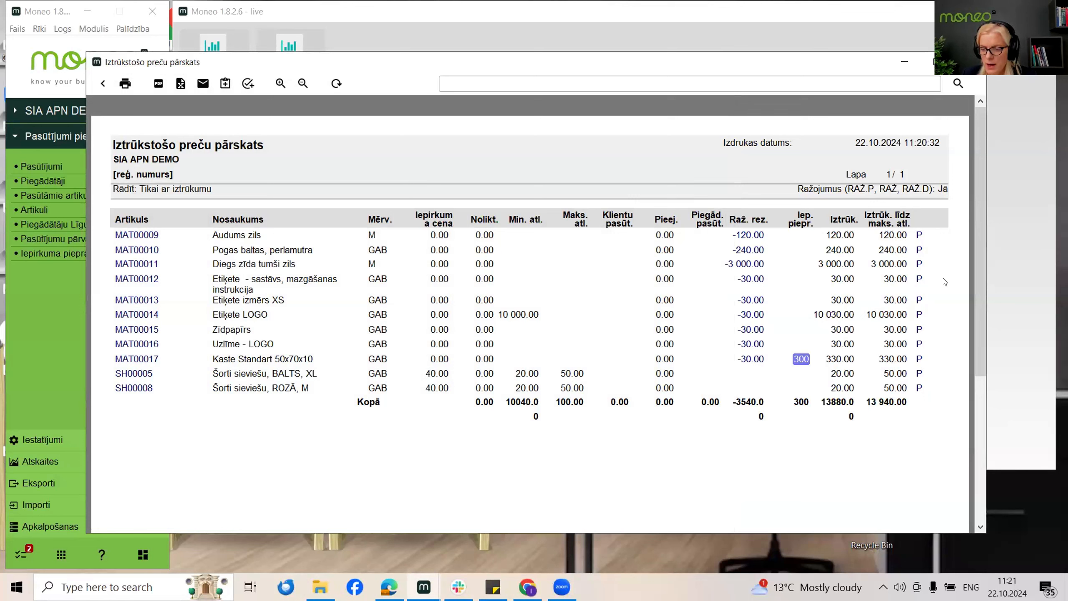
Check the default supplier in the orderable-item records of MAT00012 and MAT00016, closing each record after viewing
click(919, 279)
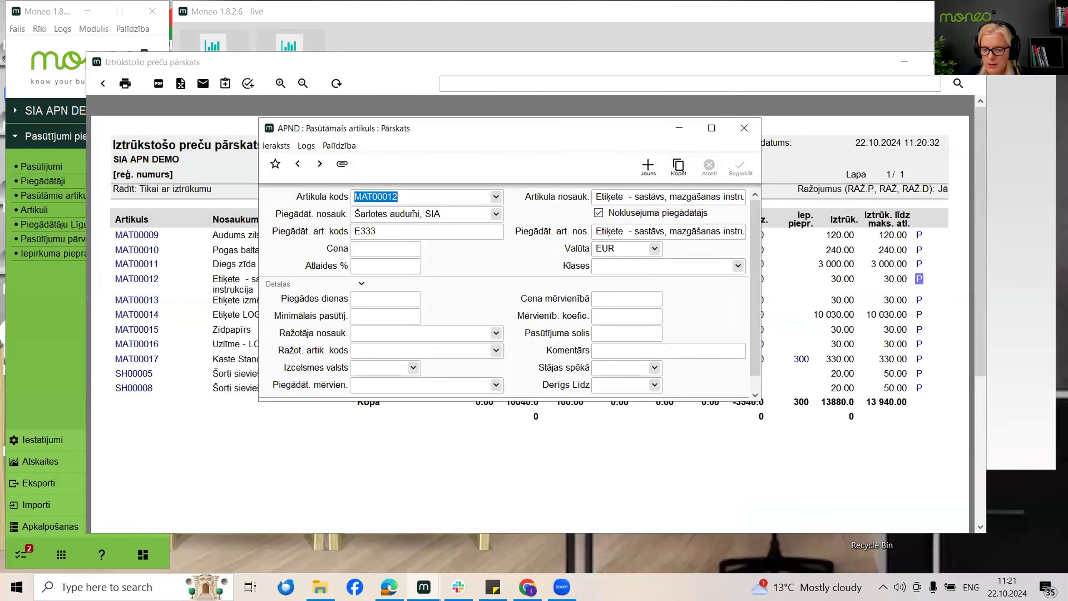
click(452, 212)
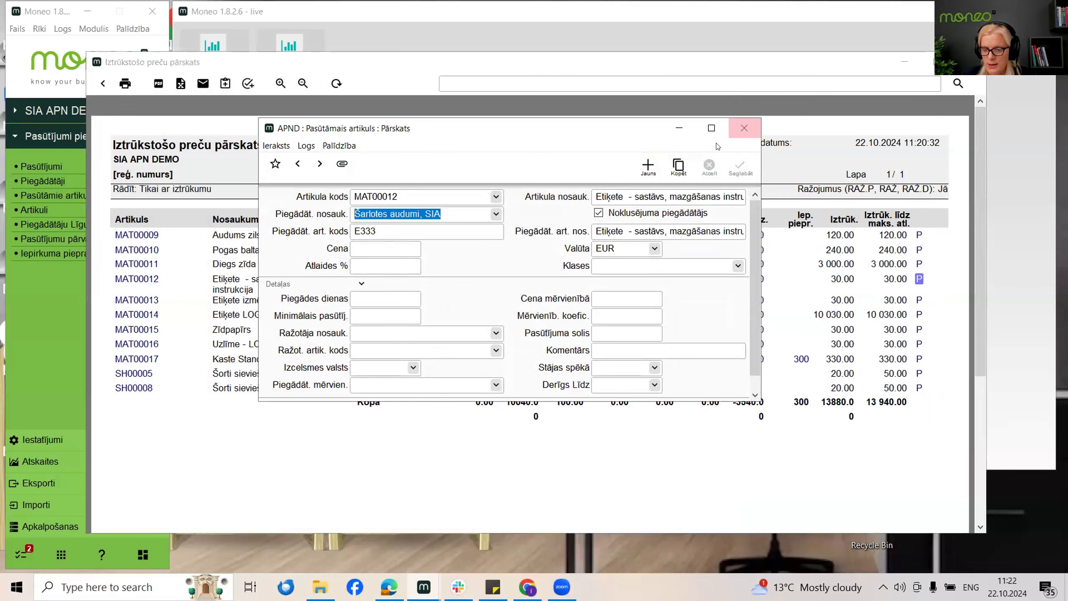
click(746, 130)
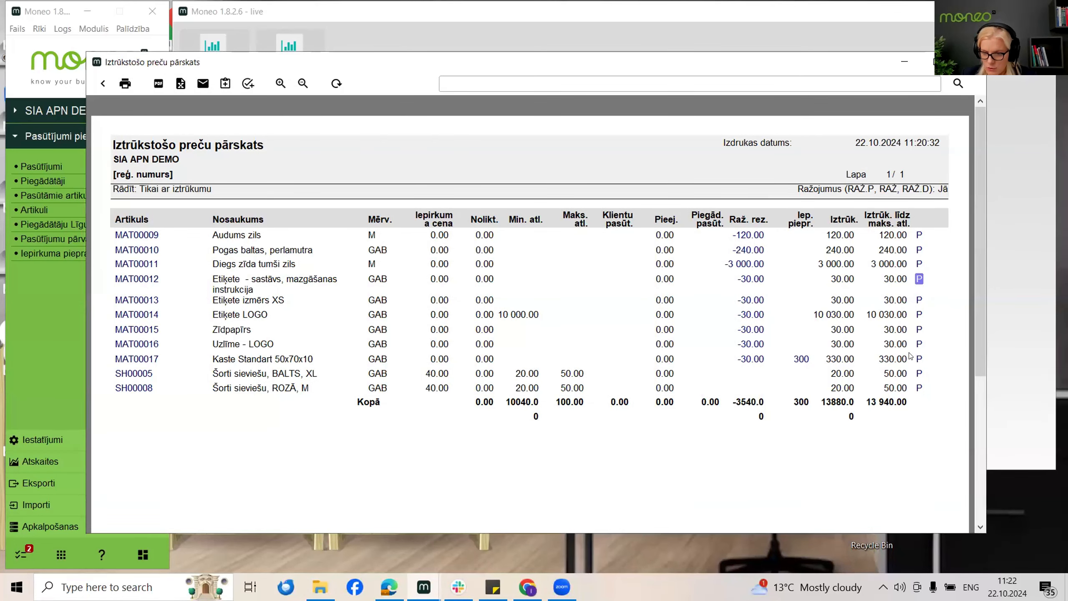
click(919, 343)
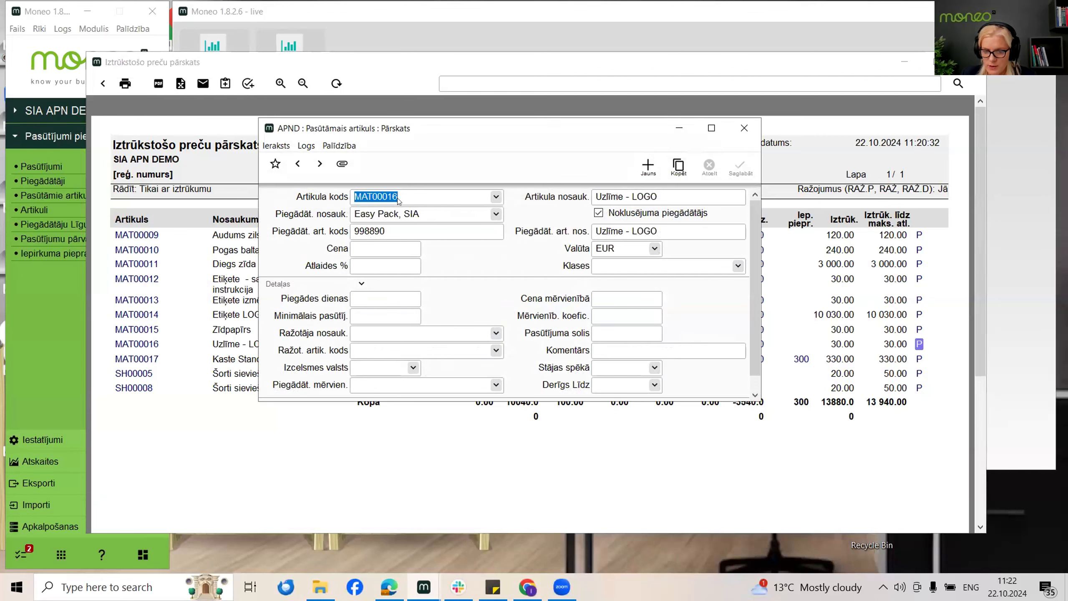
click(378, 213)
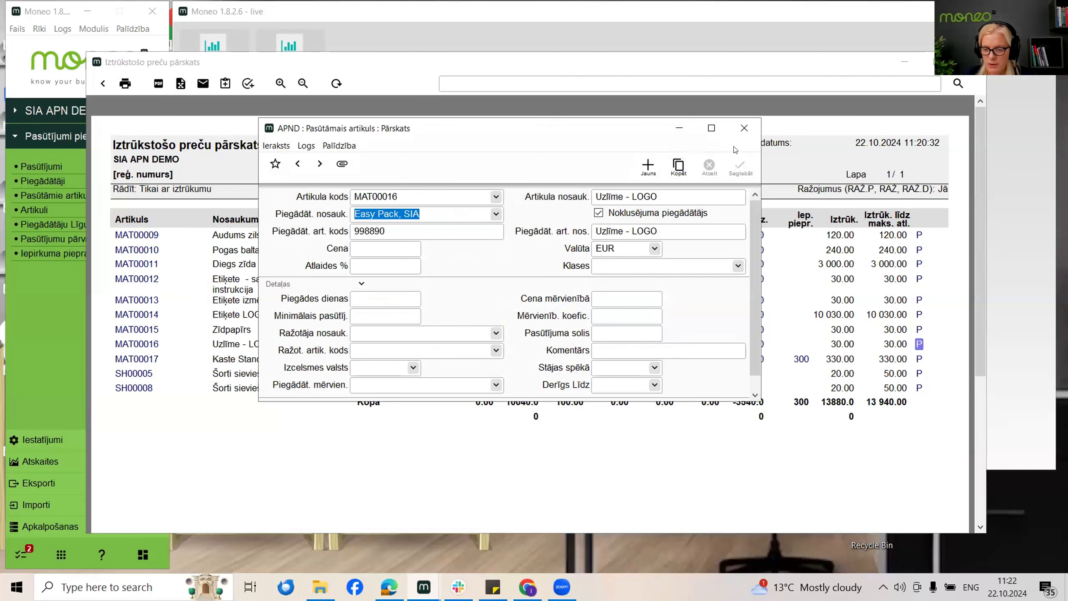
click(745, 128)
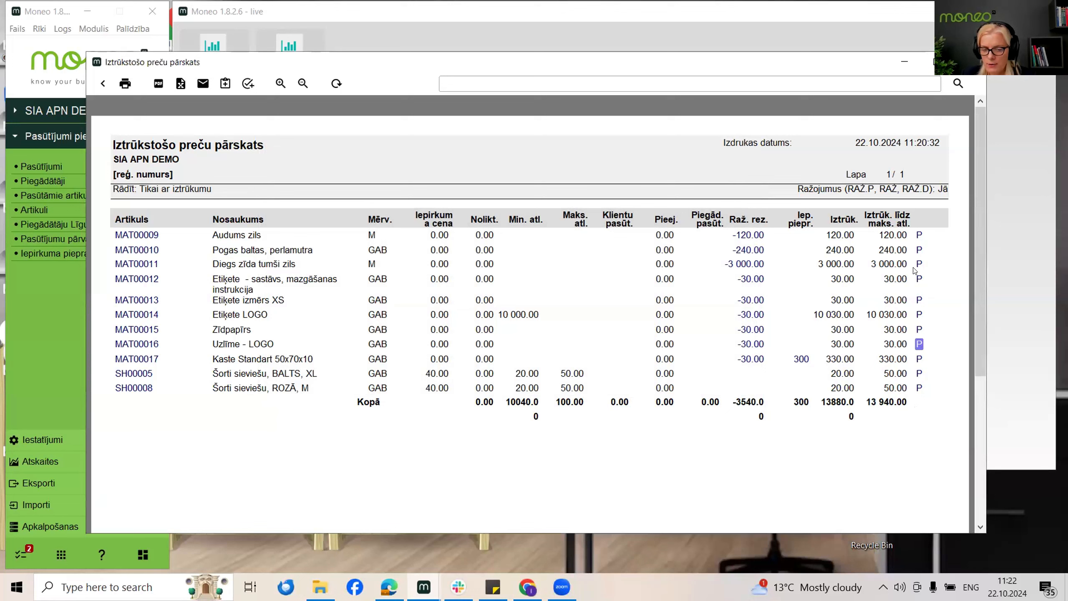
Review the options of the Pasūtījumi piegādātājiem no iztrūkuma procedure with the Artikuls filter cleared, and close it without running
click(56, 325)
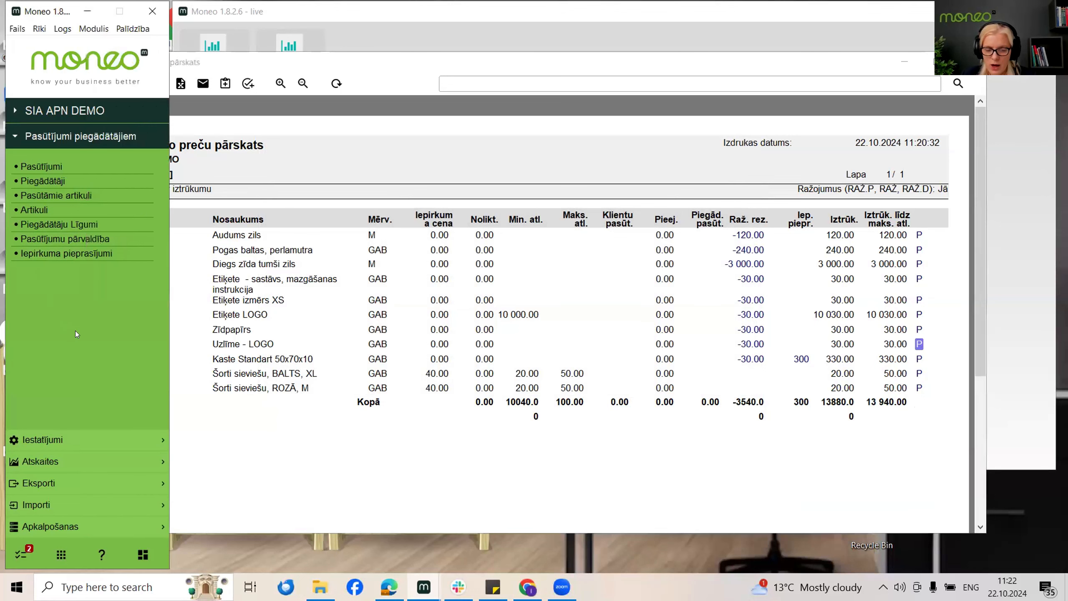
click(88, 528)
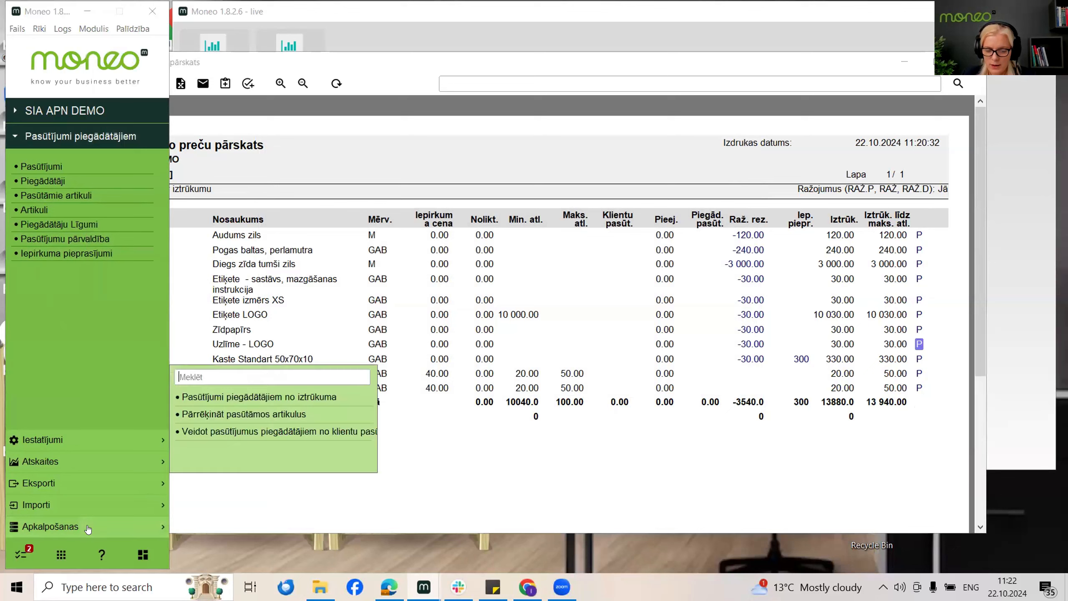
click(254, 397)
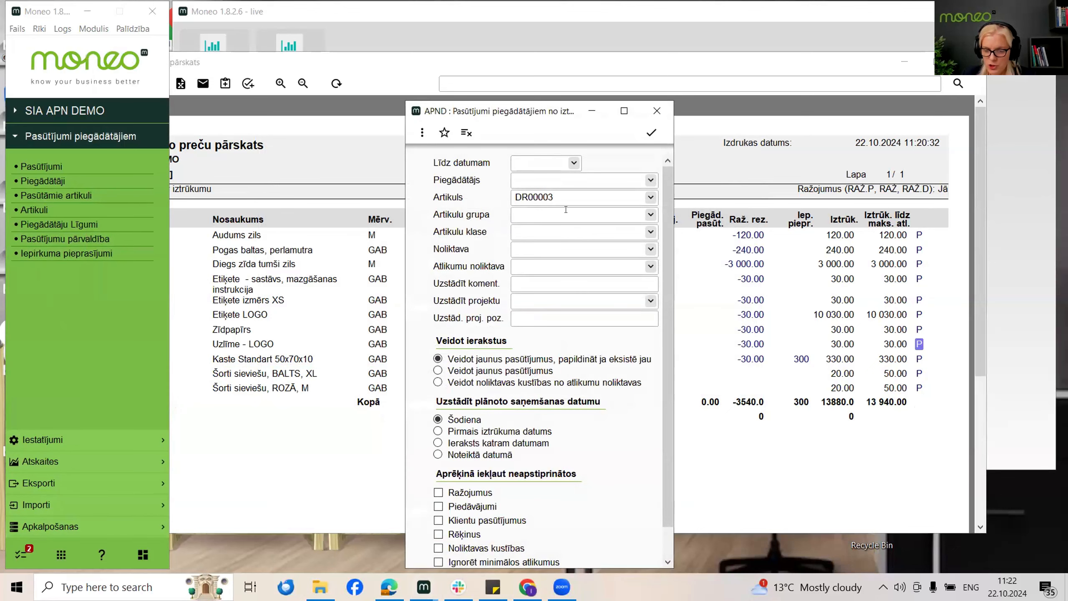
double_click(567, 196)
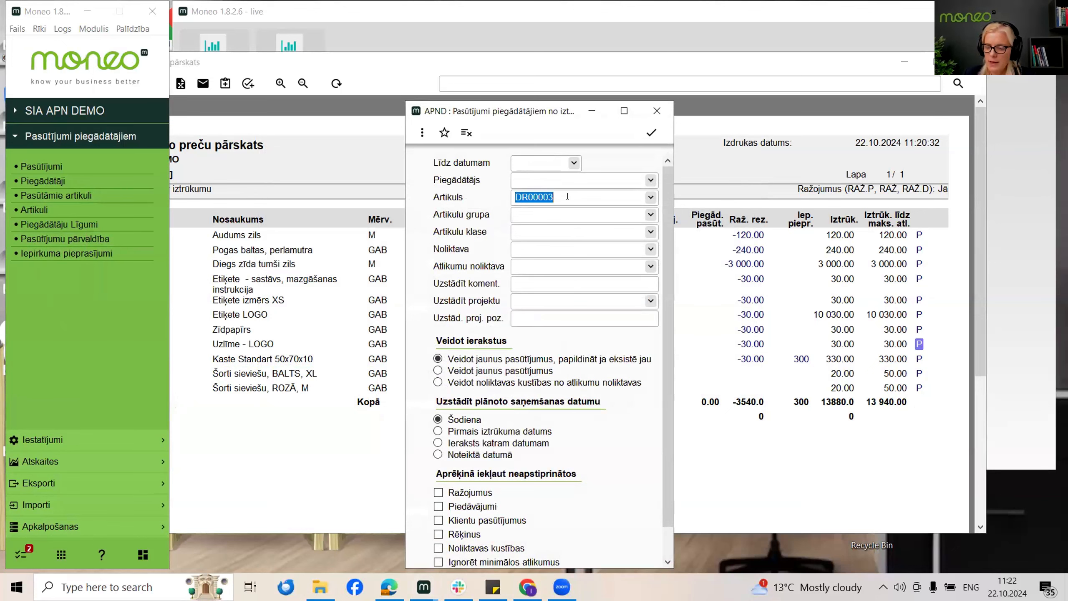
key(Delete)
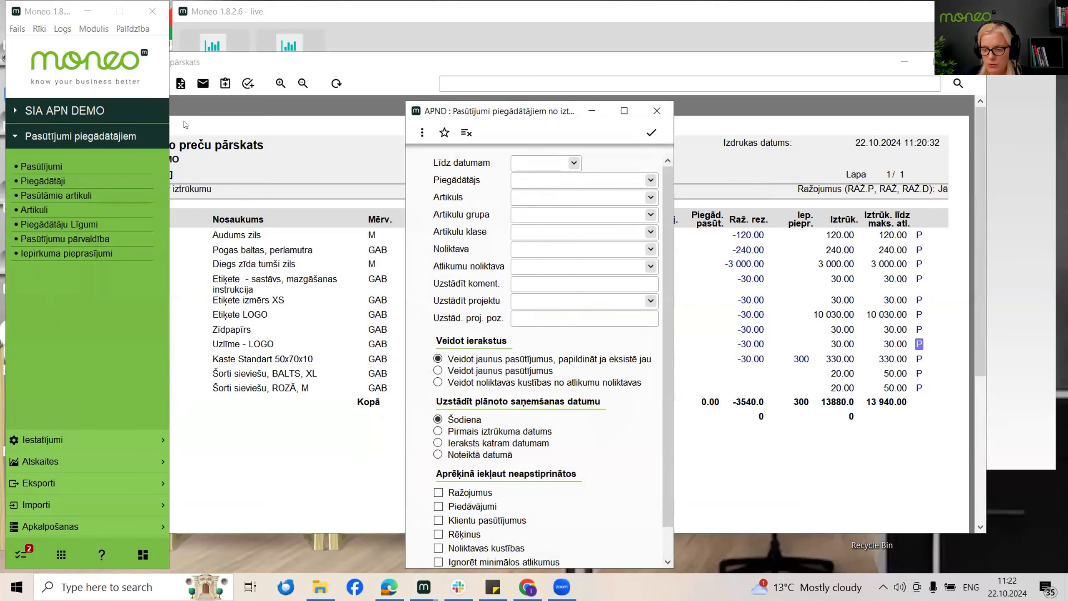
drag(509, 110, 177, 126)
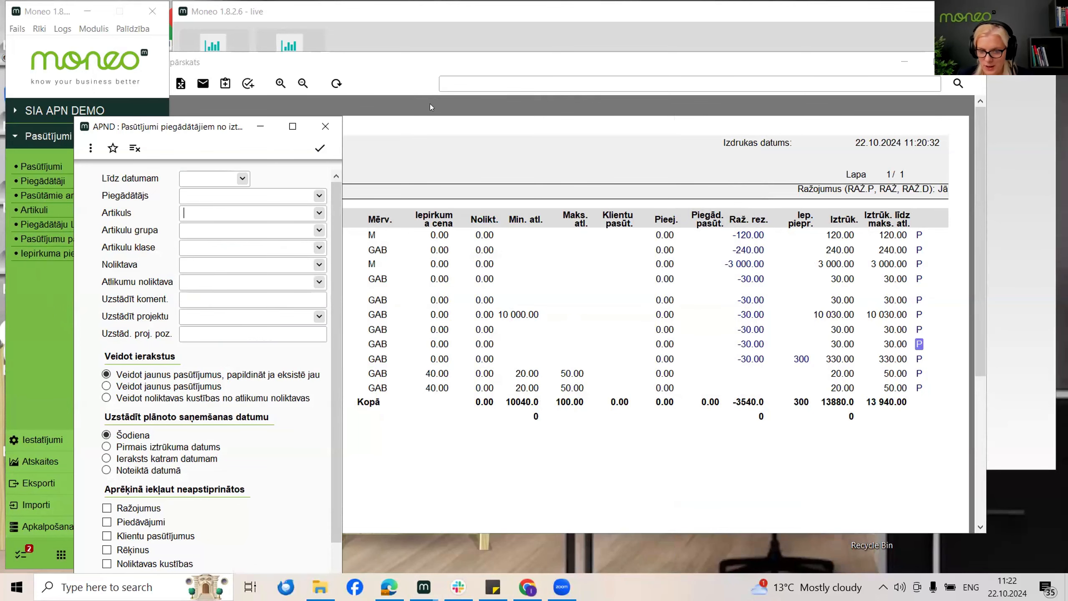
click(325, 127)
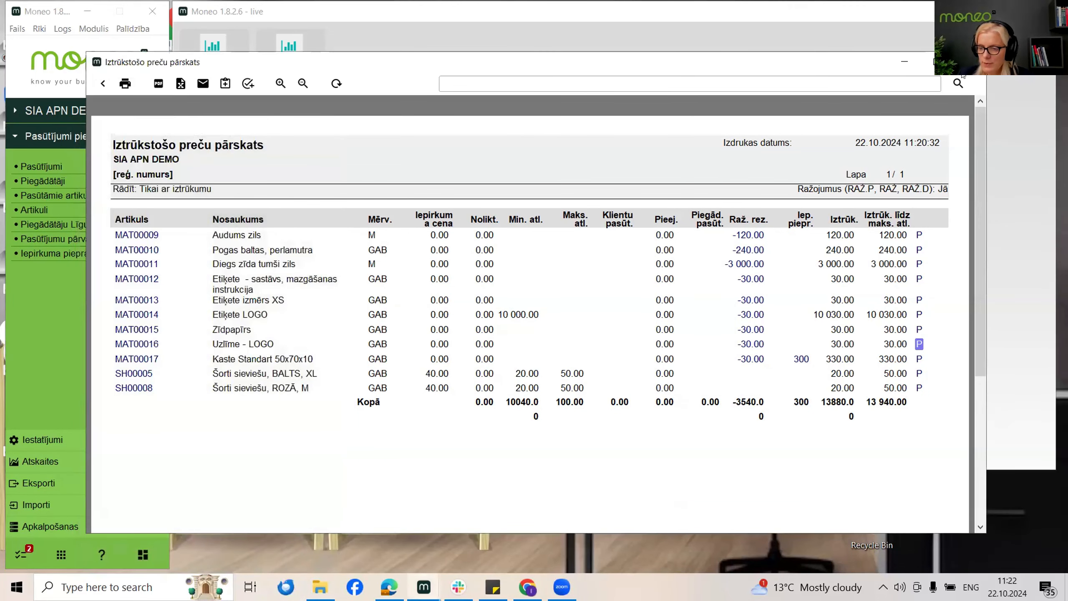
Replace the shortage report with Pasūtījumu pārvaldība, include Iztrūkums, Procesā, Grozā, Pasūtīts, Apstiprināts and Pieprasījums, and calculate the list
click(969, 61)
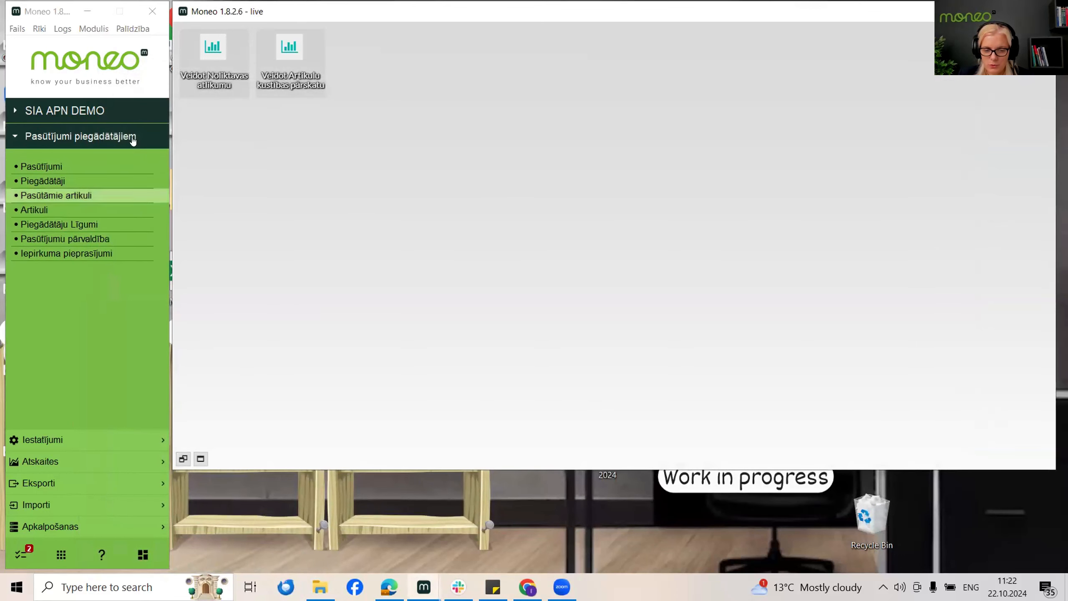
click(106, 239)
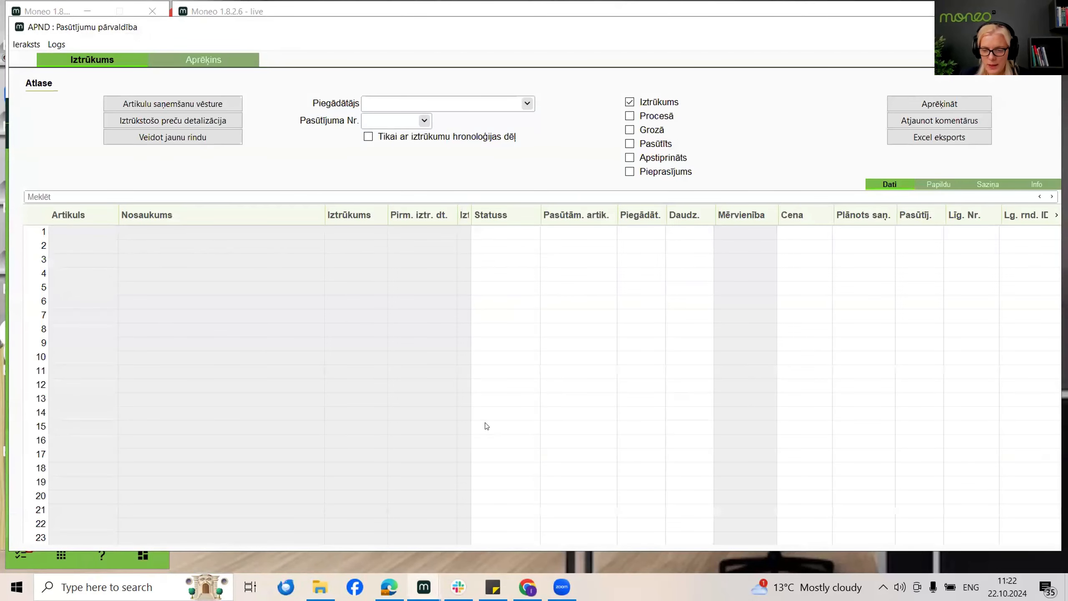
click(661, 114)
click(648, 146)
click(647, 158)
click(652, 173)
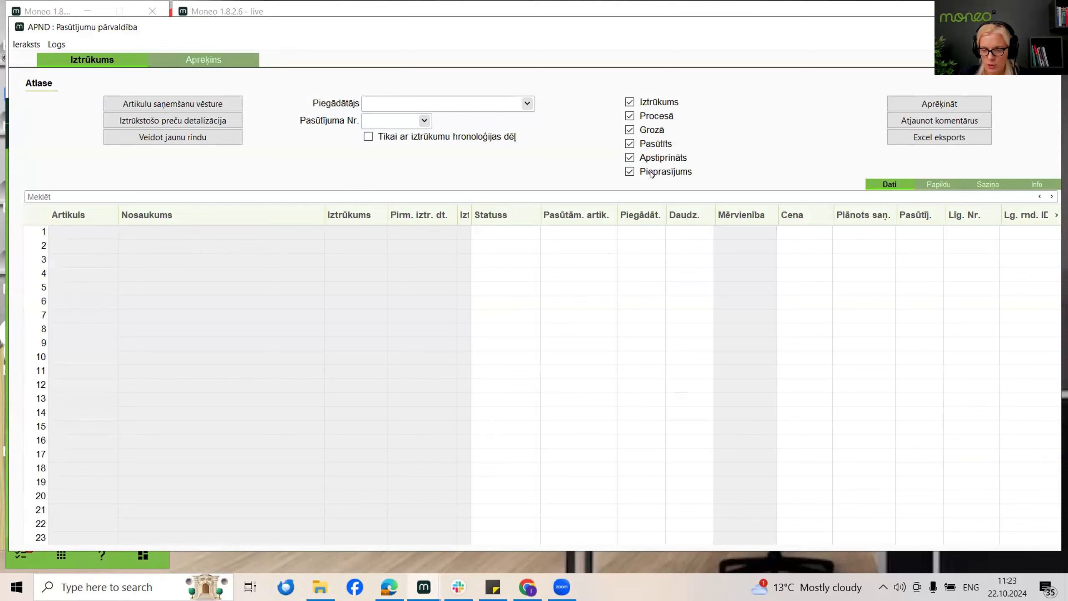
click(938, 103)
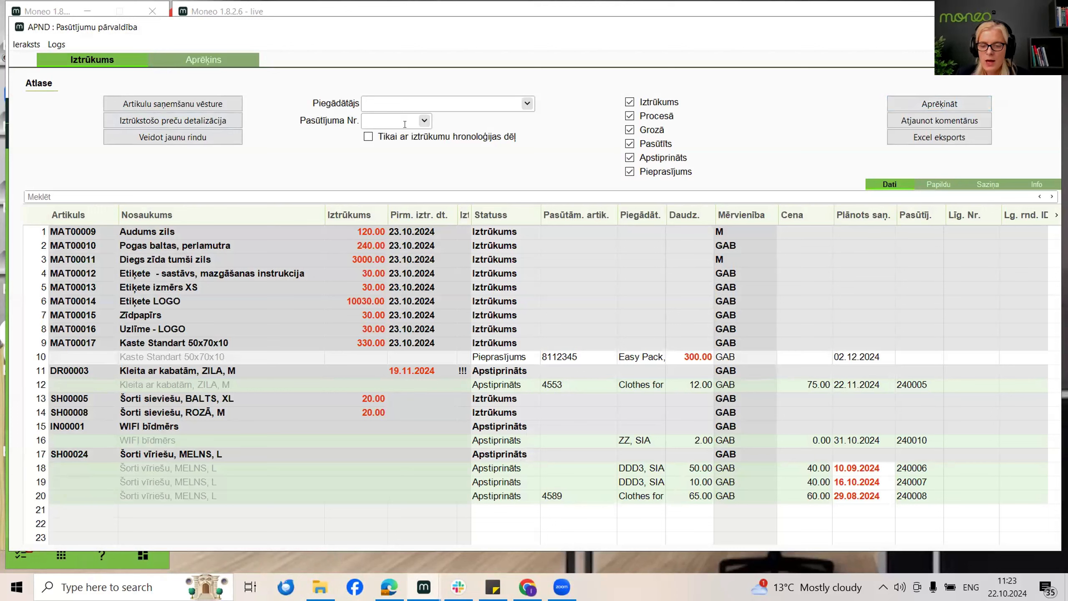
Review the shortage calculation settings on the Aprēķins page of Pasūtījumu pārvaldība and return to the shortage list
drag(381, 28, 372, 18)
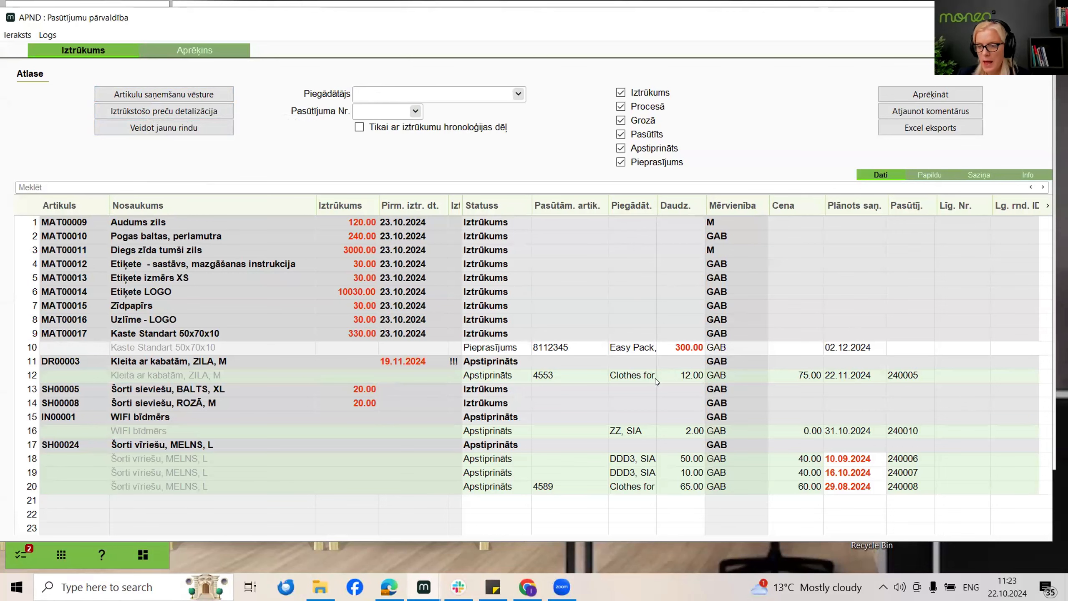
click(186, 50)
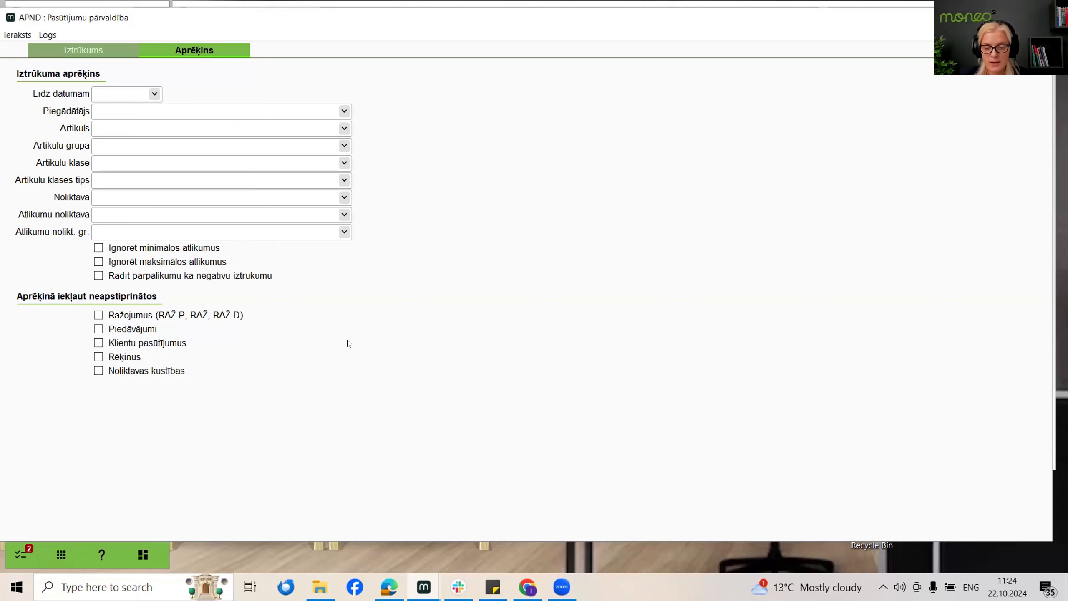
click(87, 51)
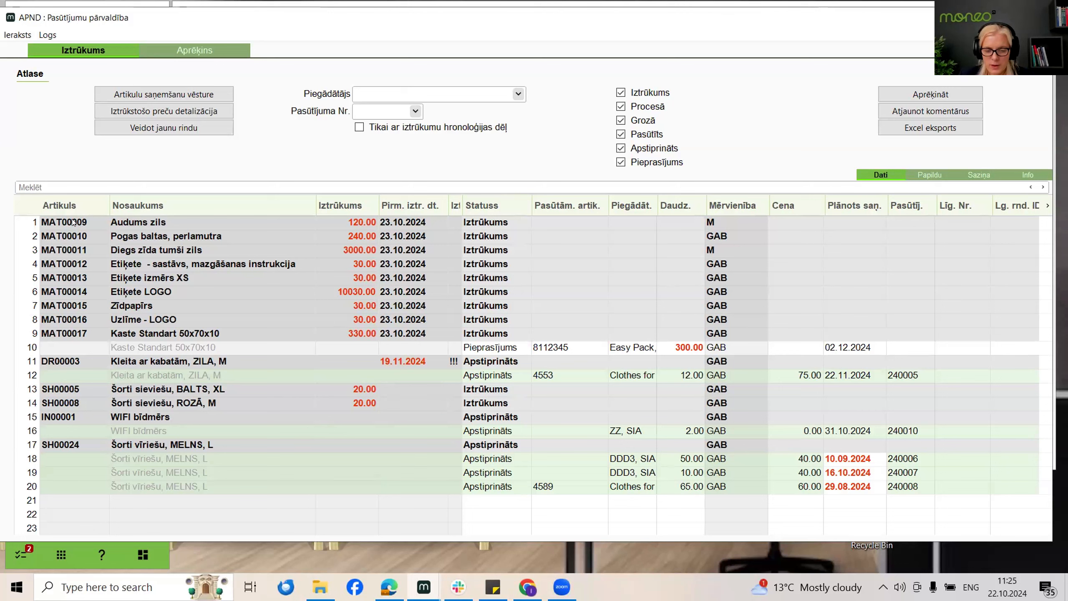
View the shortage details of MAT00014 and the production order behind them, then close both
double_click(53, 290)
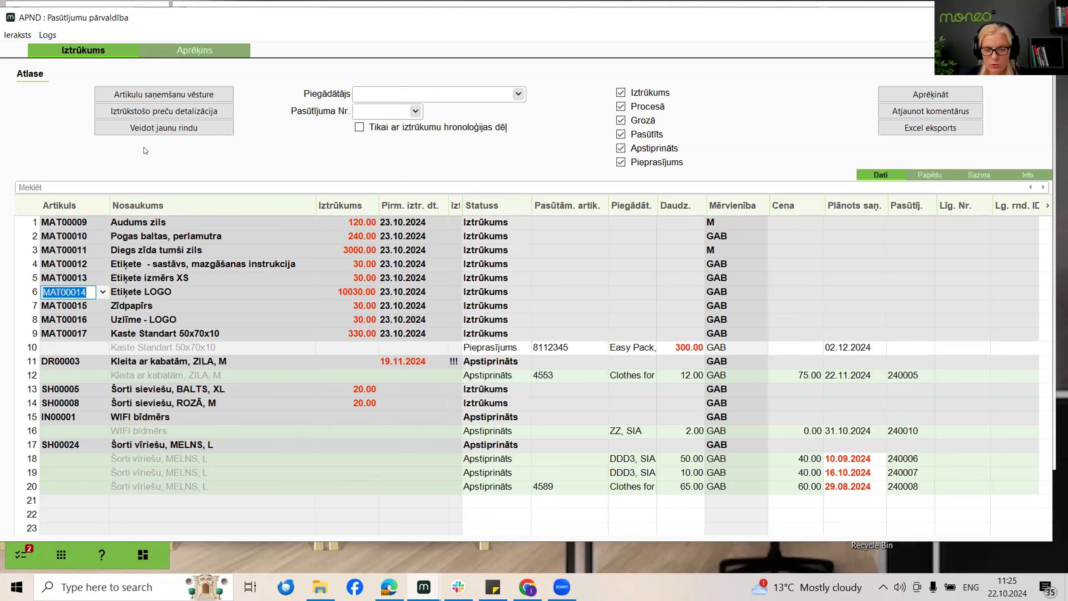
click(155, 112)
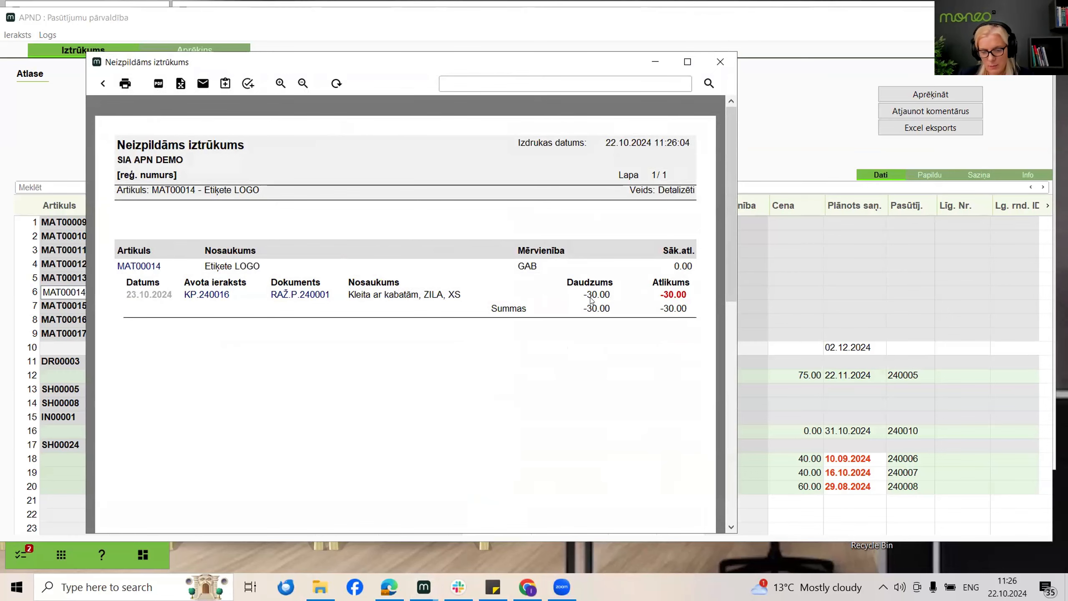
click(295, 293)
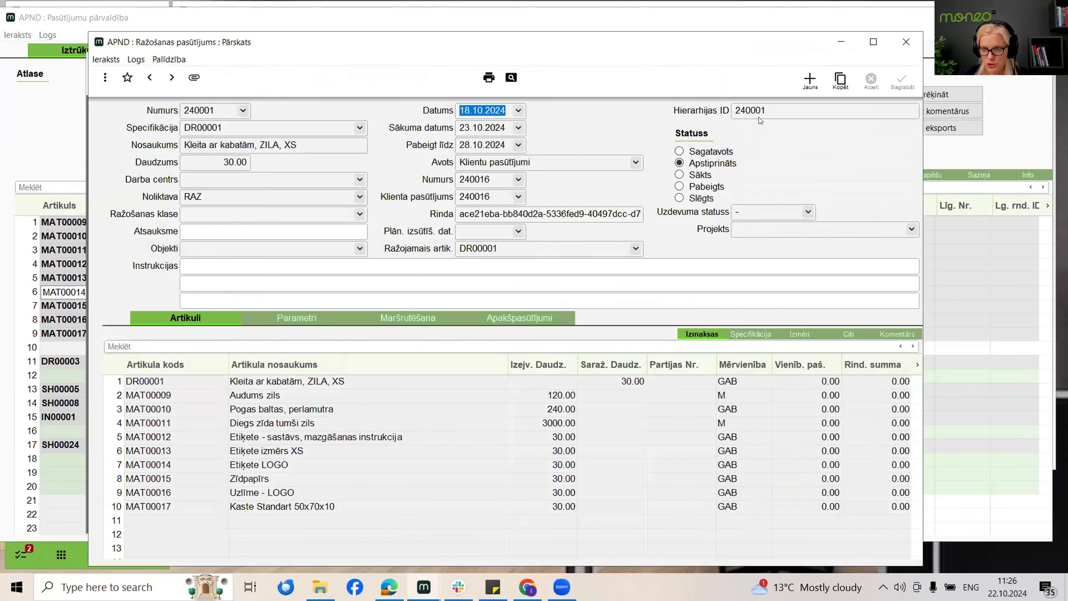
click(905, 42)
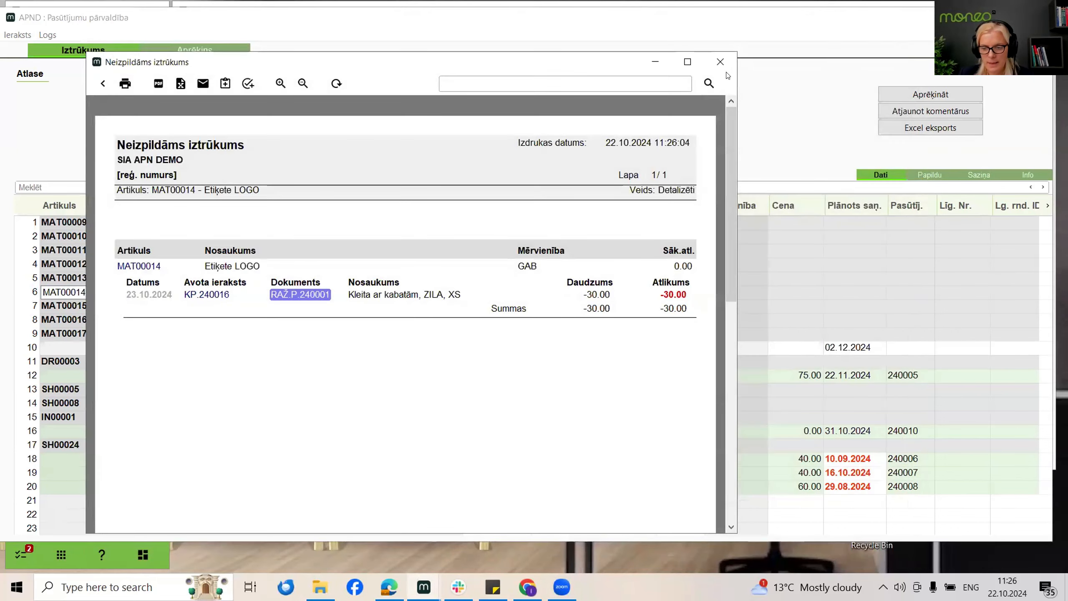
click(720, 62)
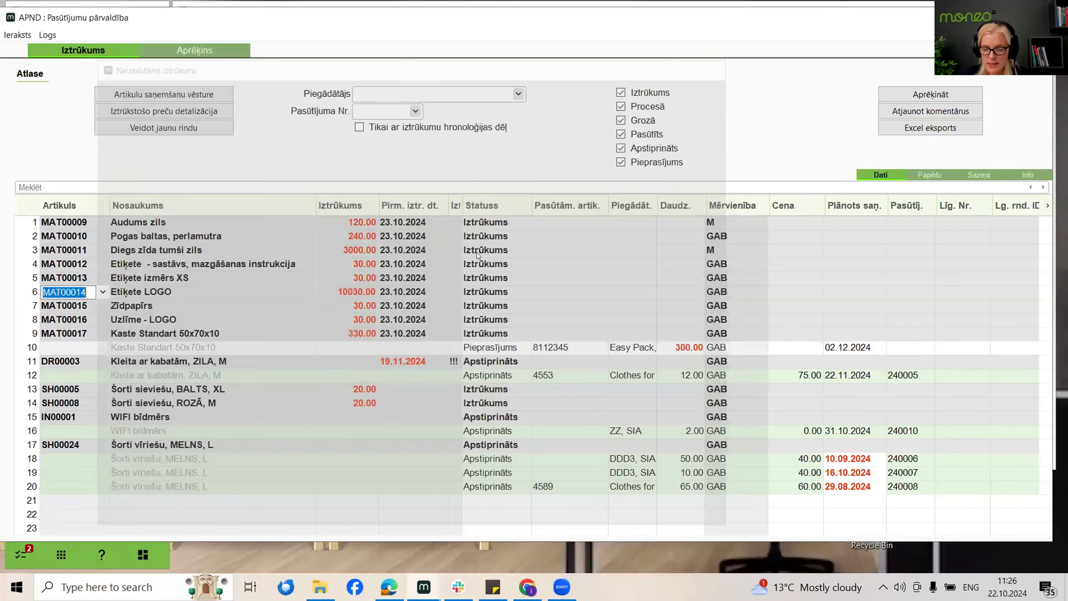
Check the minimum stock in the item records of MAT00014 and SH00005, closing each record after viewing
click(54, 291)
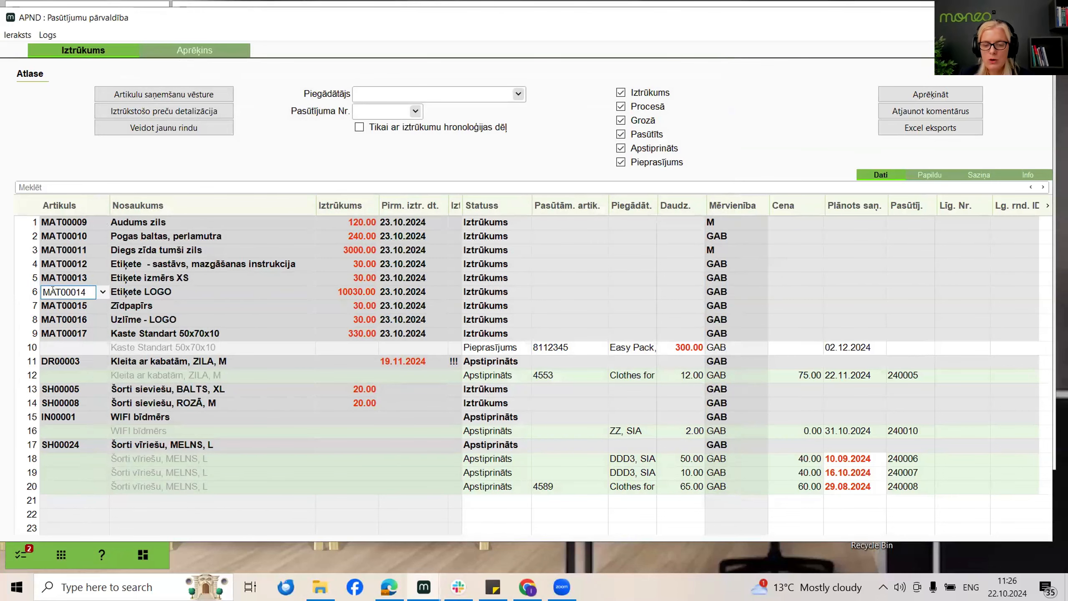
double_click(53, 292)
drag(726, 369, 804, 365)
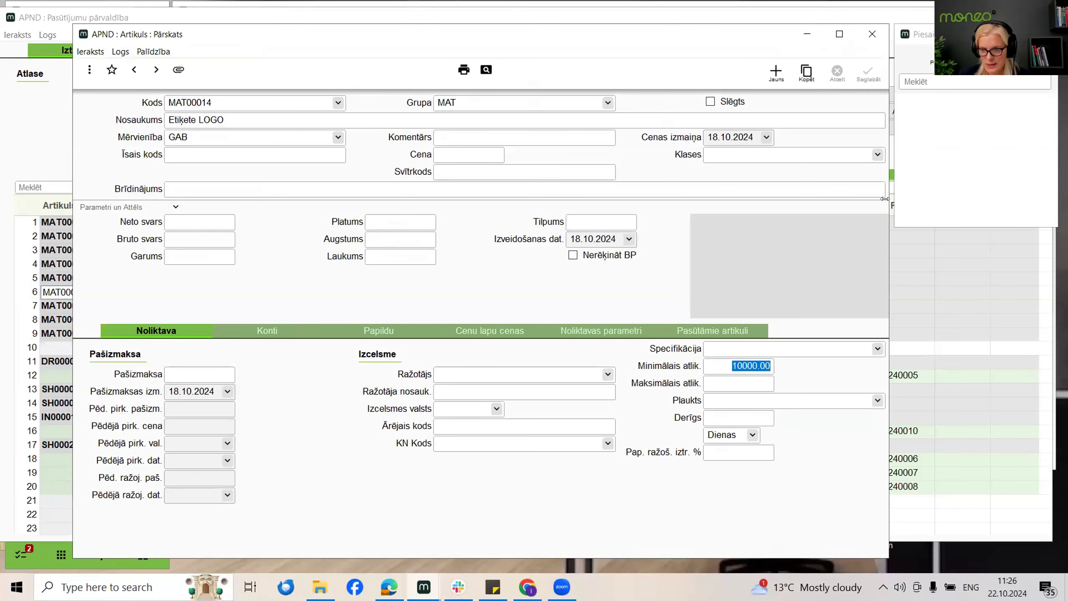
click(872, 34)
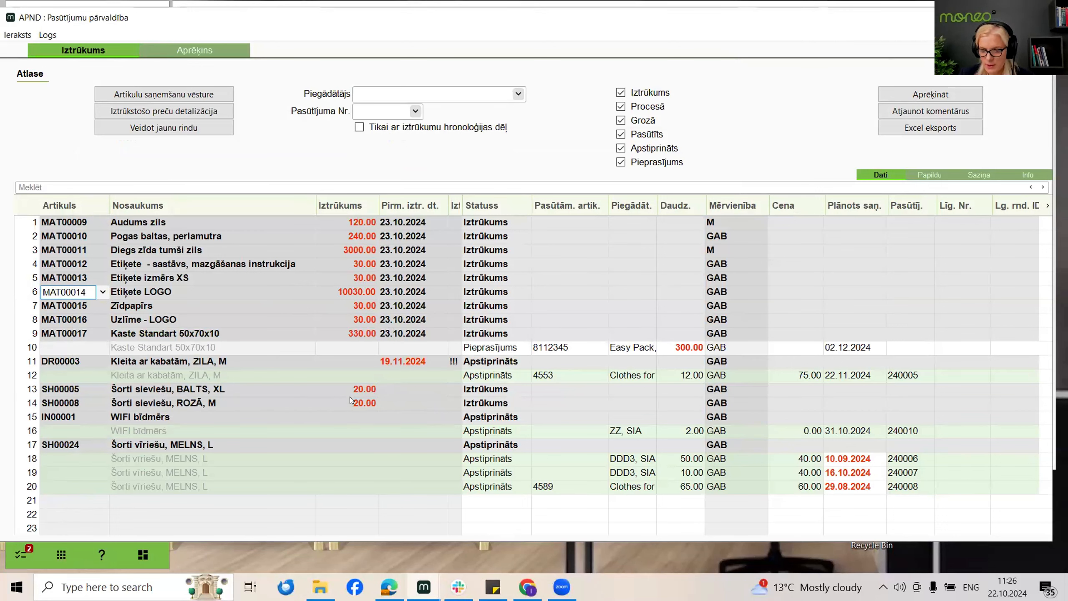
click(66, 390)
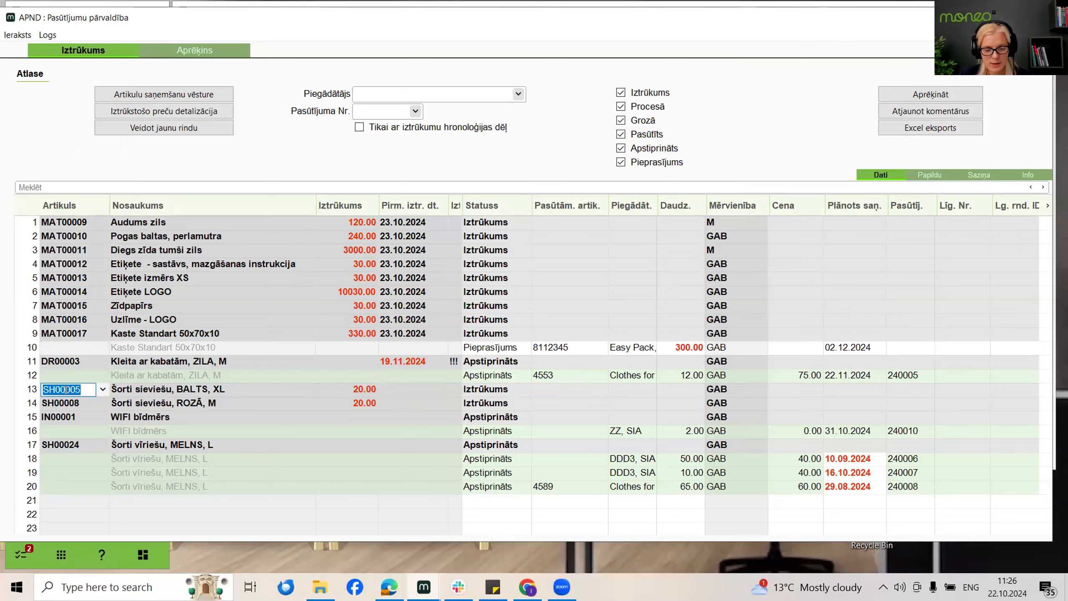
double_click(66, 389)
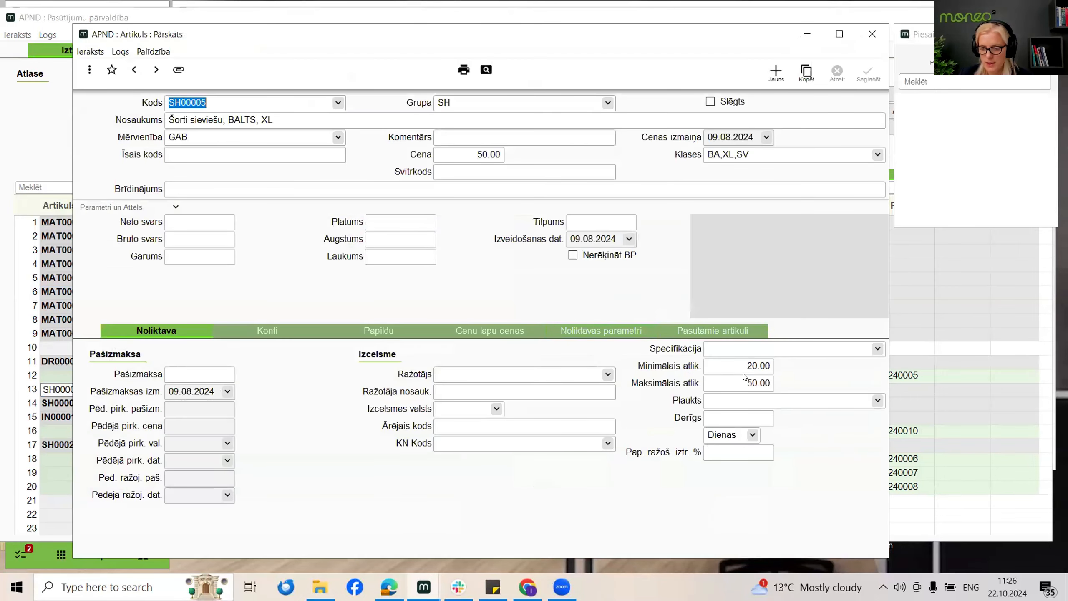
click(743, 366)
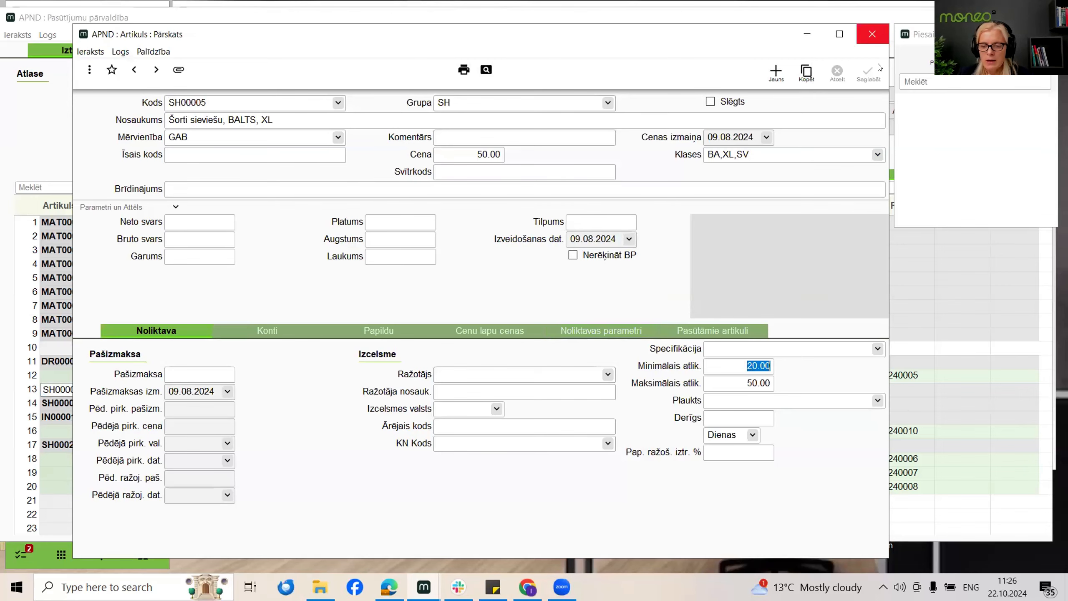
click(872, 34)
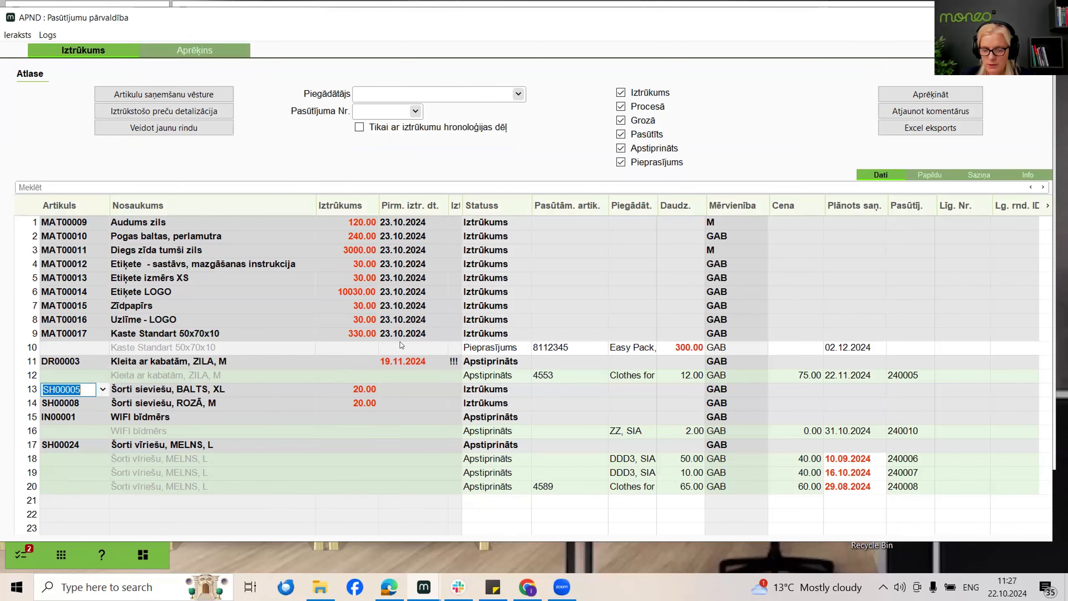
Examine the item record and the shortage details of MAT00017, closing each after viewing
click(63, 333)
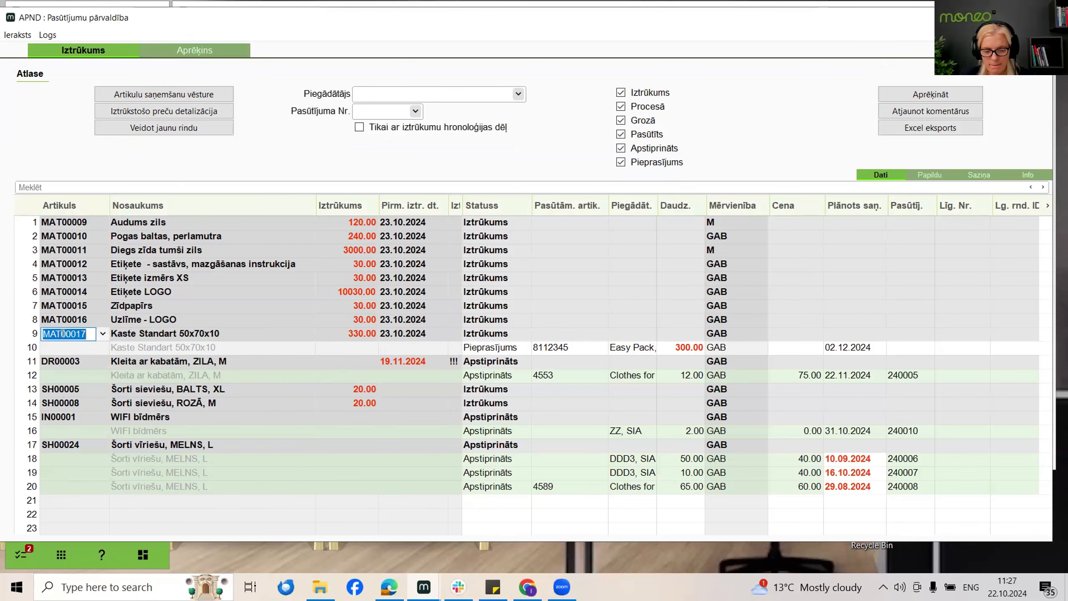
double_click(63, 333)
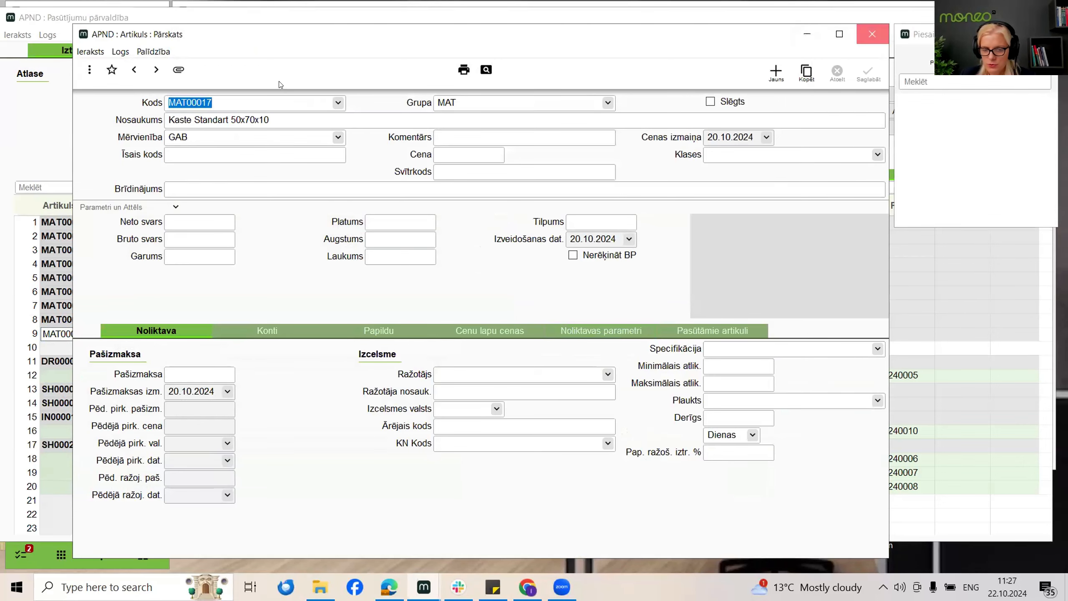
click(872, 34)
click(152, 114)
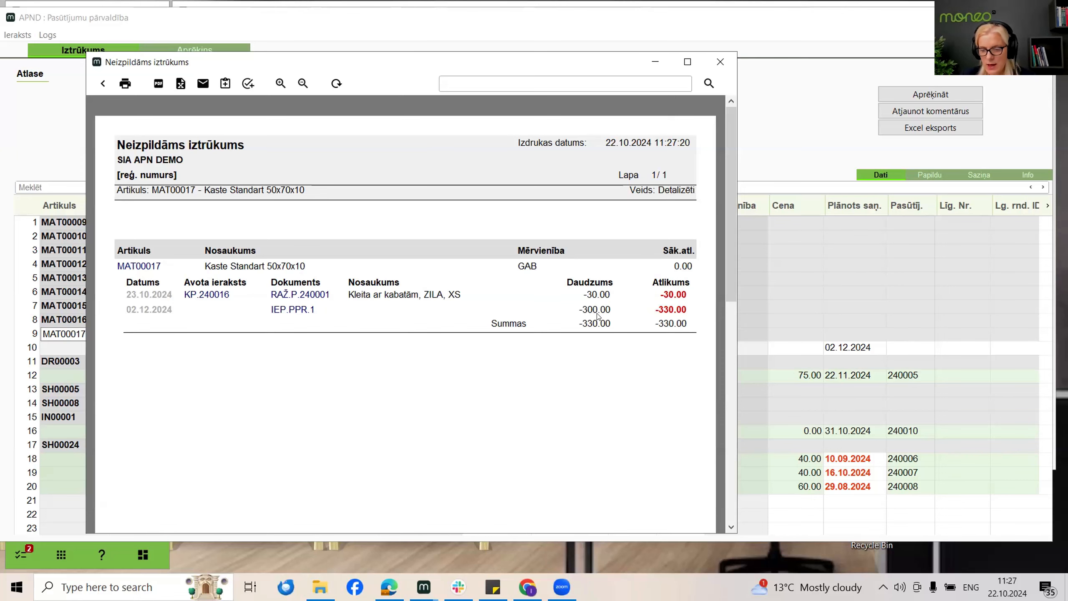
click(720, 62)
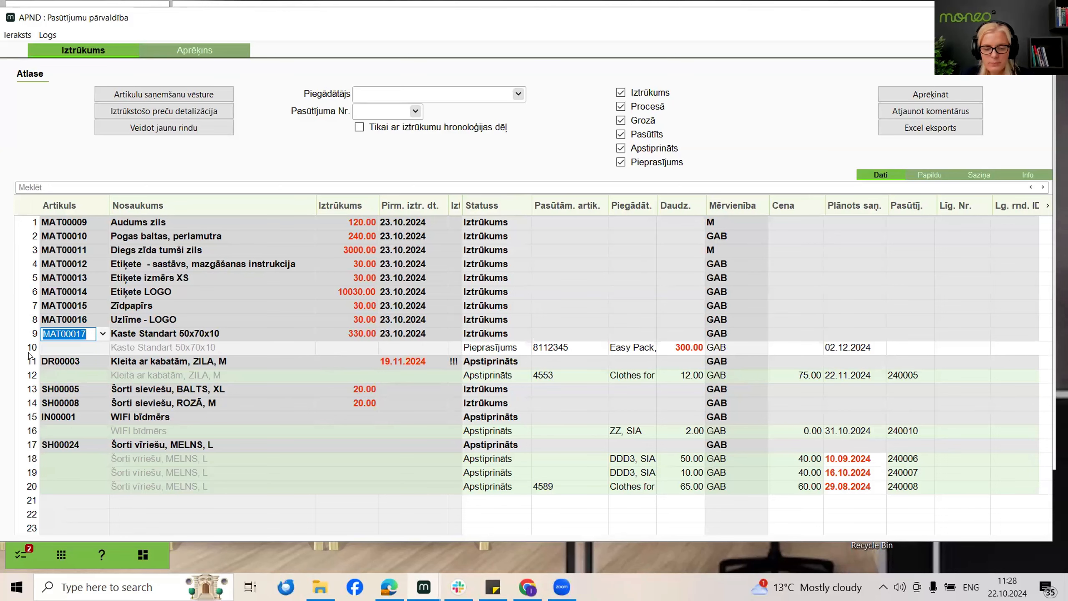
View the shortage details of DR00003 to compare the customer order and supplier order dates, then close the report
click(52, 356)
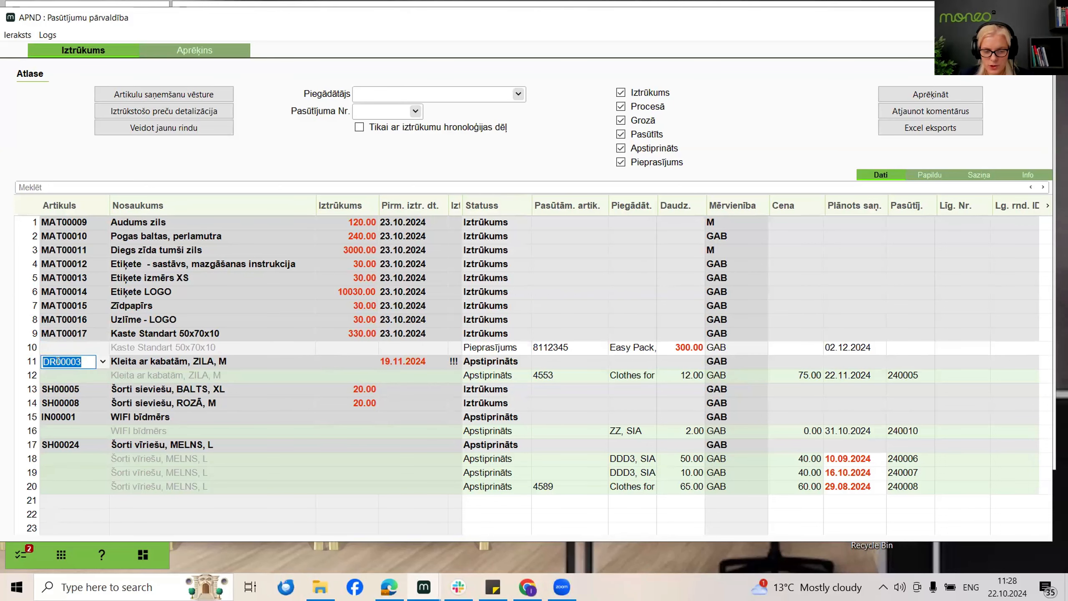
click(161, 111)
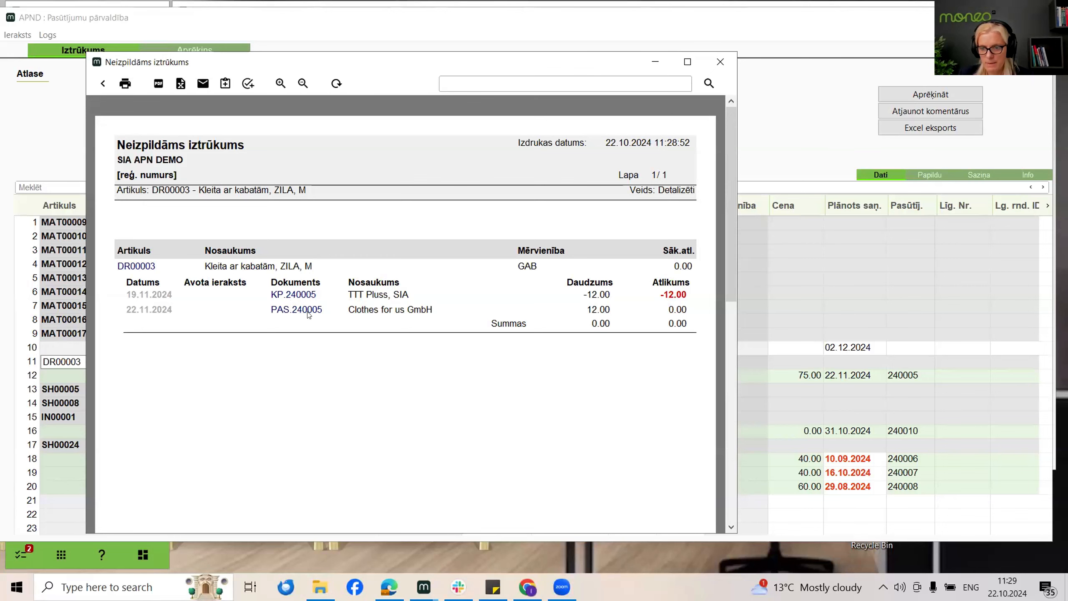
click(731, 63)
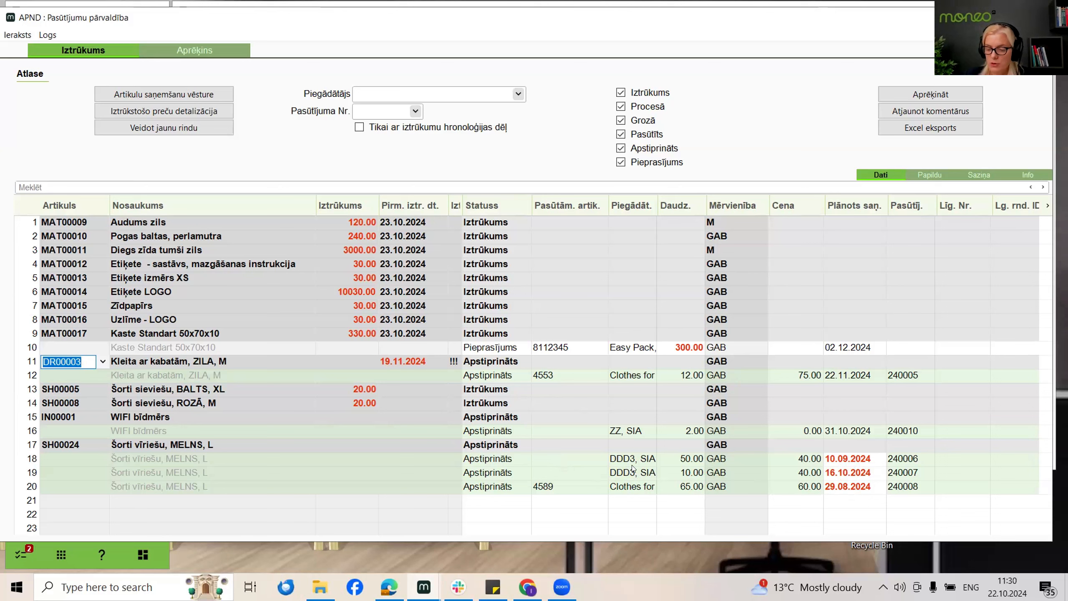
Open supplier order 240006 for SH00024, remove its approval and set the planned receipt date to 30.10.2024
click(908, 454)
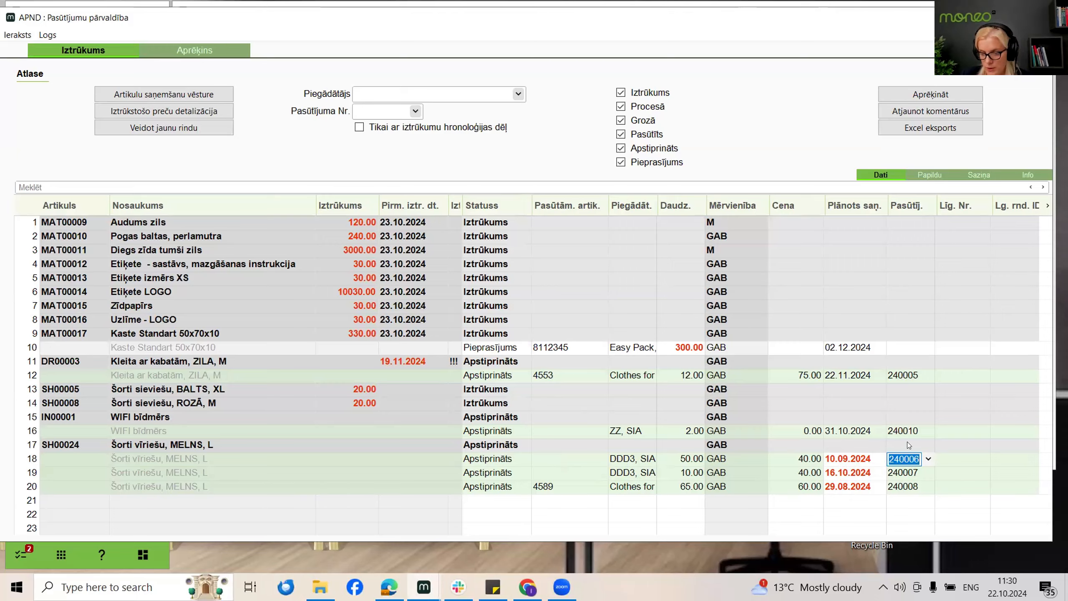
key(ctrl+Return)
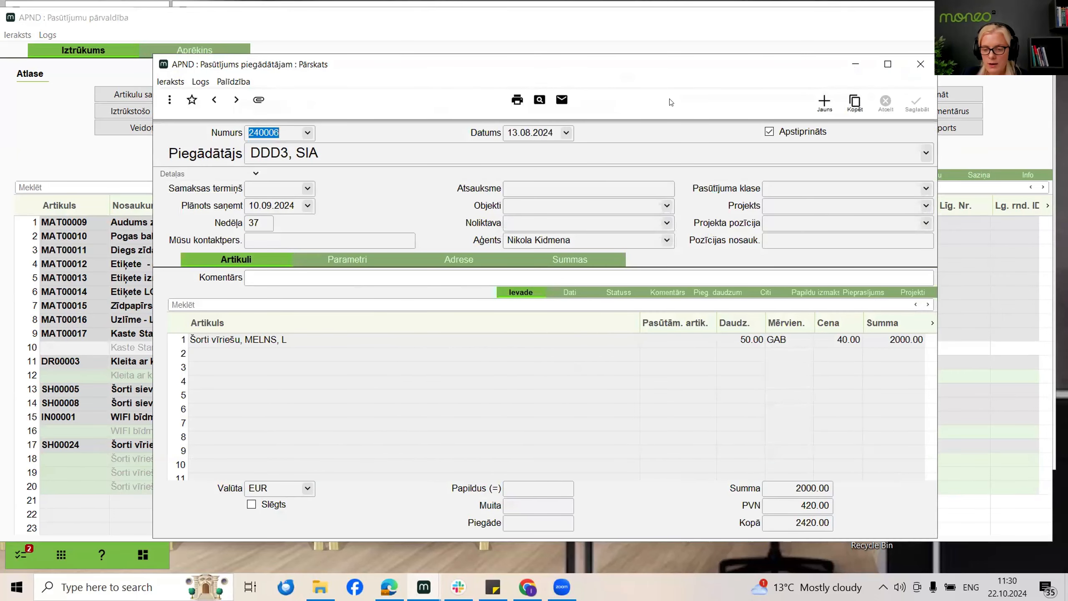
click(769, 131)
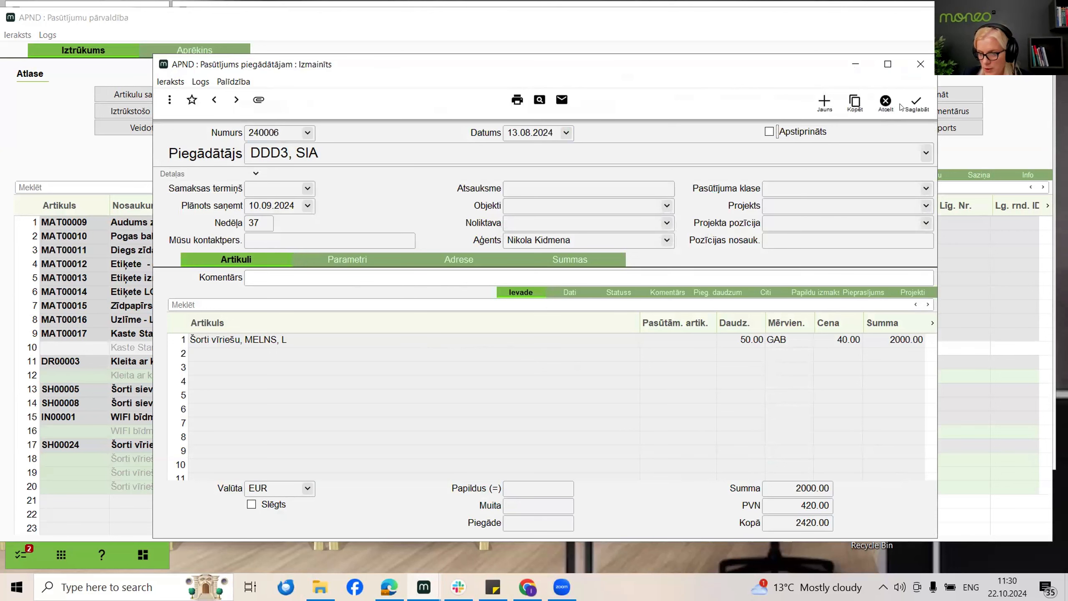
click(308, 205)
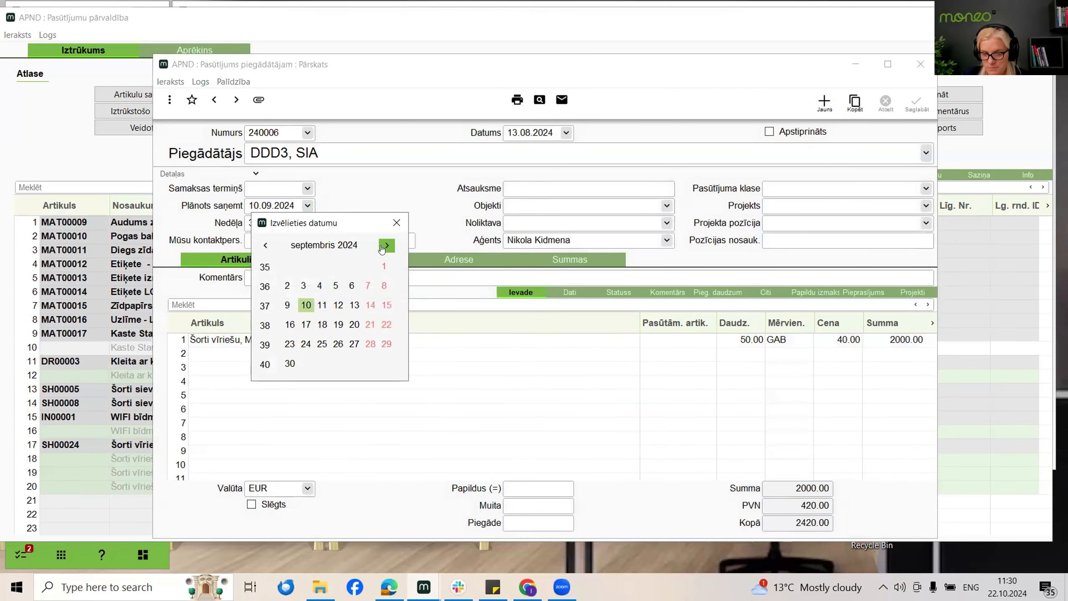
click(381, 250)
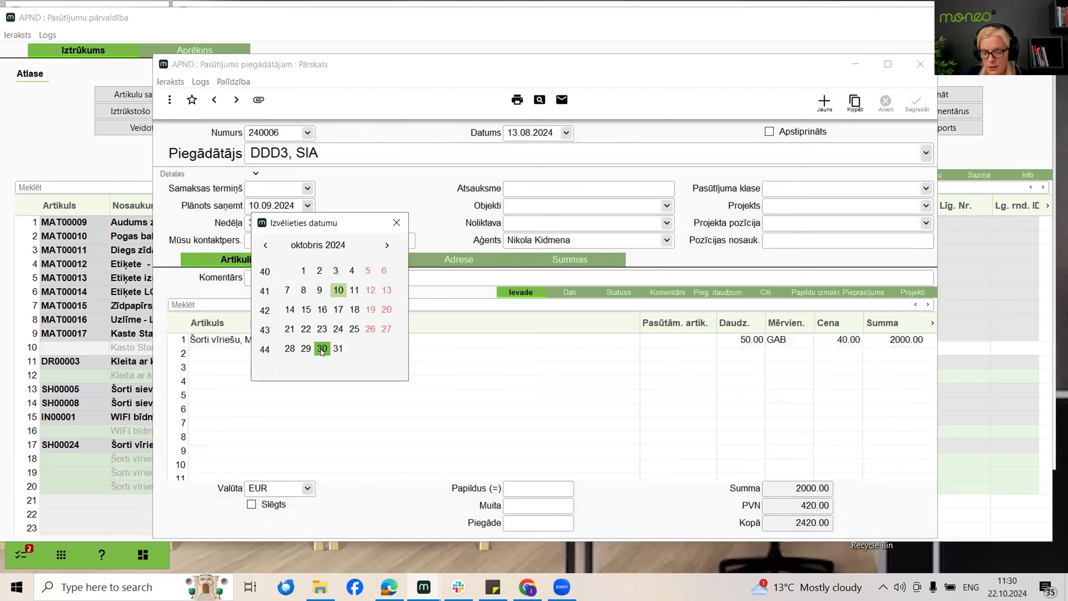
click(338, 344)
Approve and save supplier order 240006, close it and recalculate the shortage list
click(768, 132)
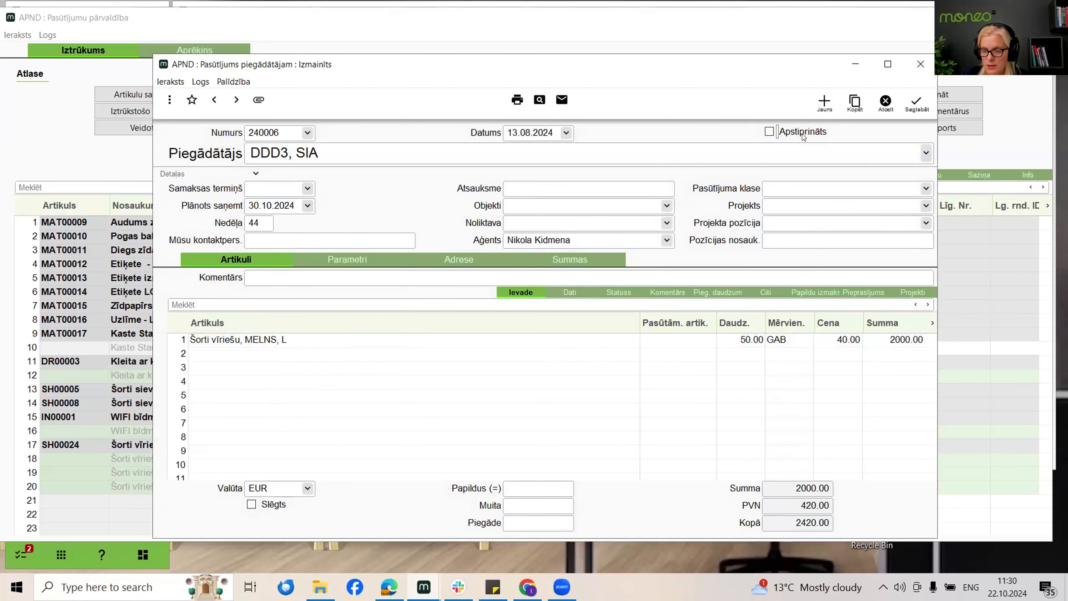
click(916, 104)
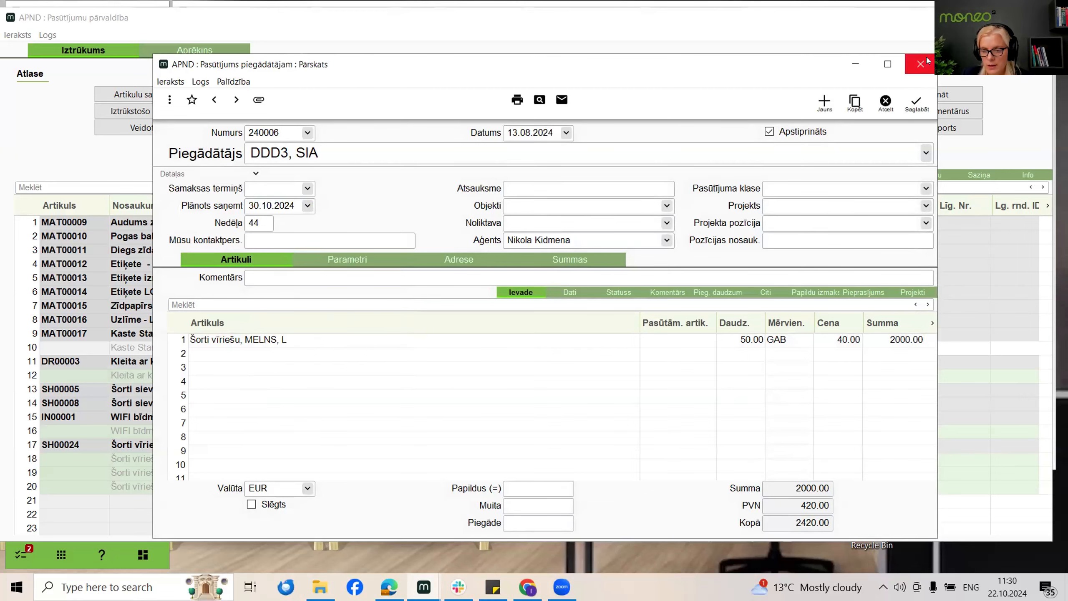
click(927, 58)
click(949, 90)
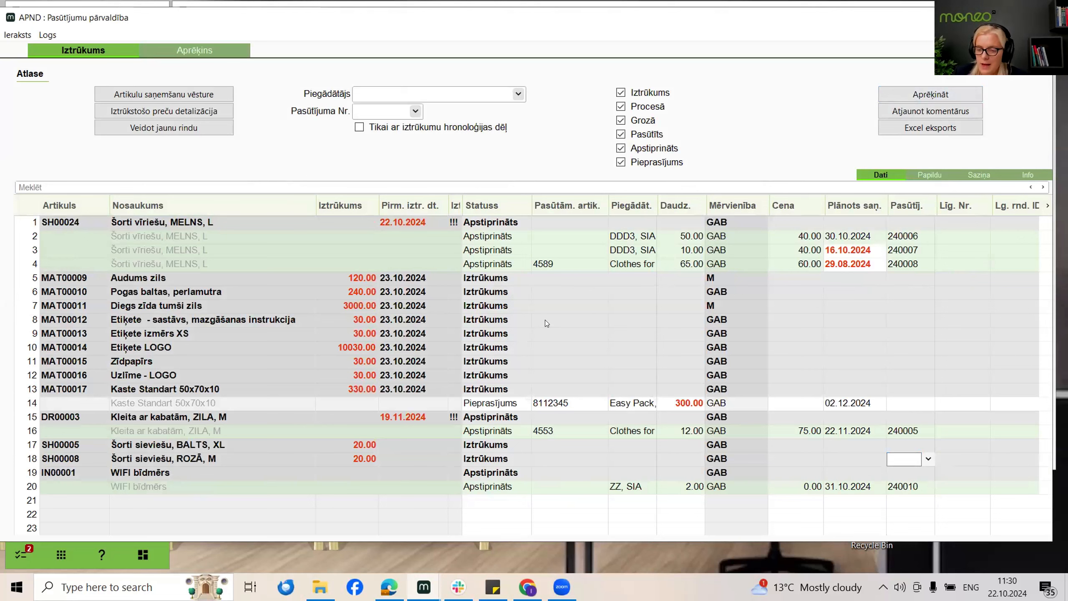
View the item record of MAT00012, then close it
click(850, 236)
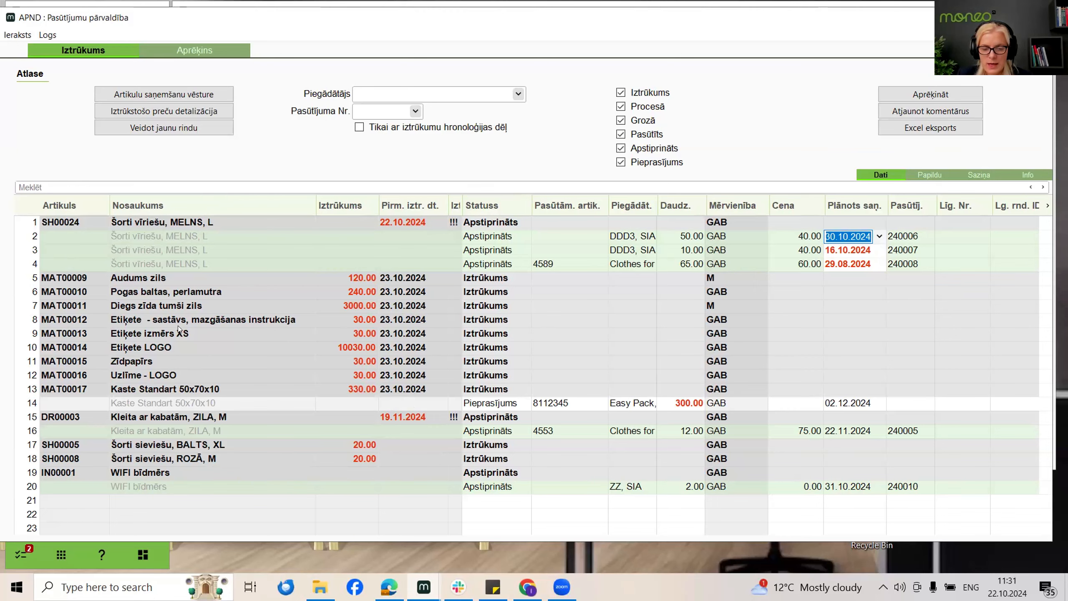
click(62, 319)
double_click(61, 321)
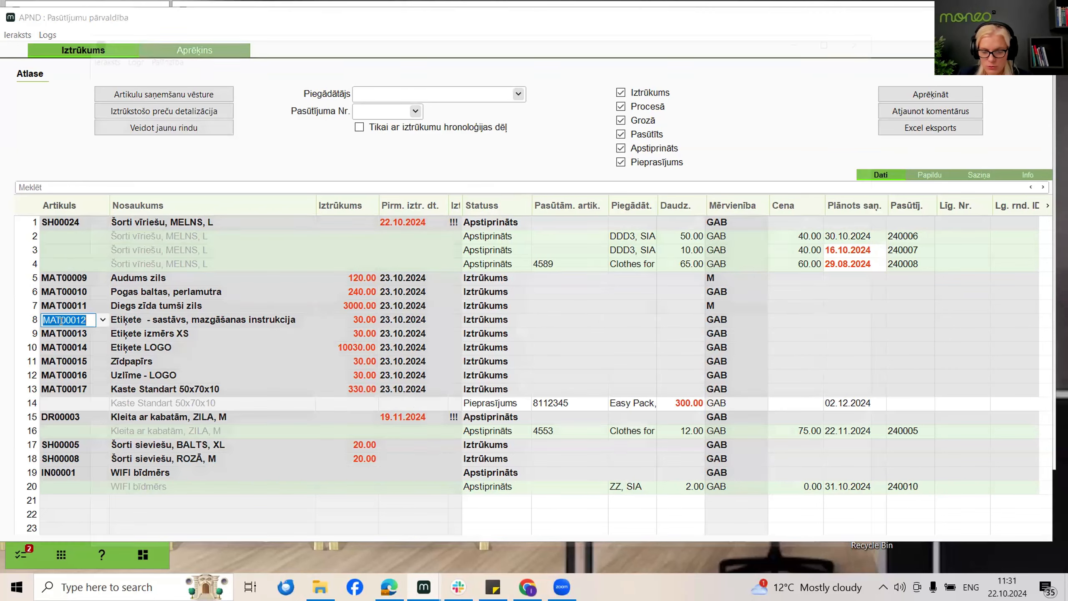
click(873, 34)
double_click(289, 324)
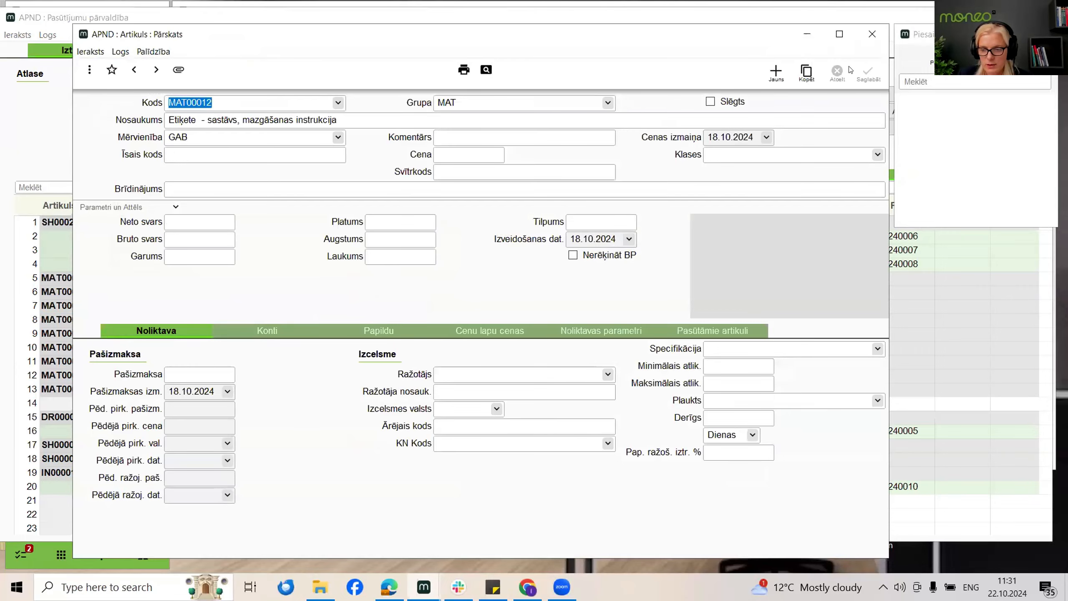
click(872, 35)
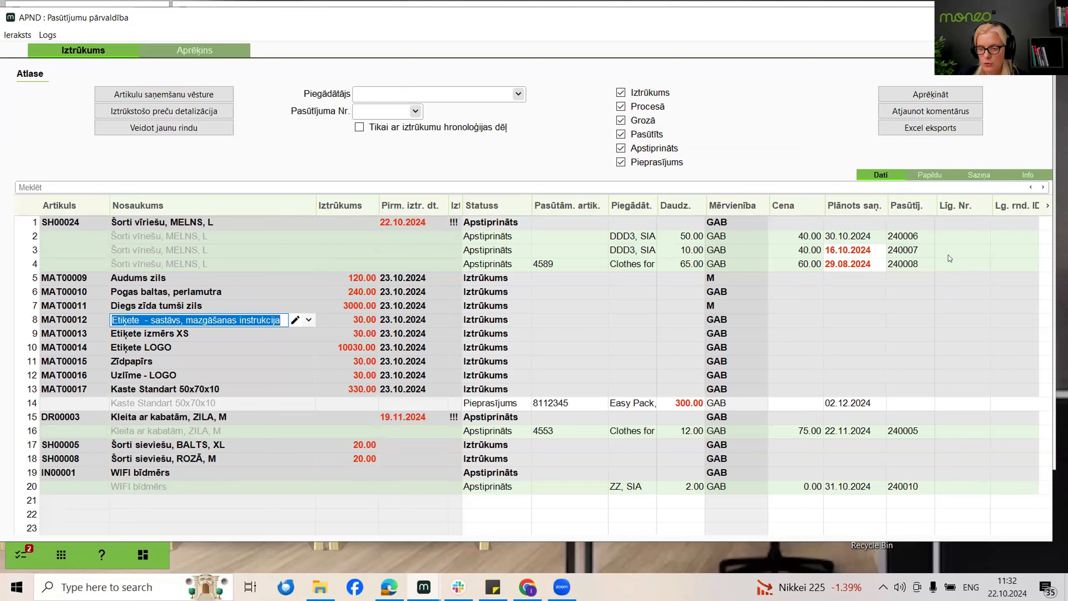
Review the Papildu, Saziņa and Info columns of the shortage list, then return to the Dati columns
click(933, 175)
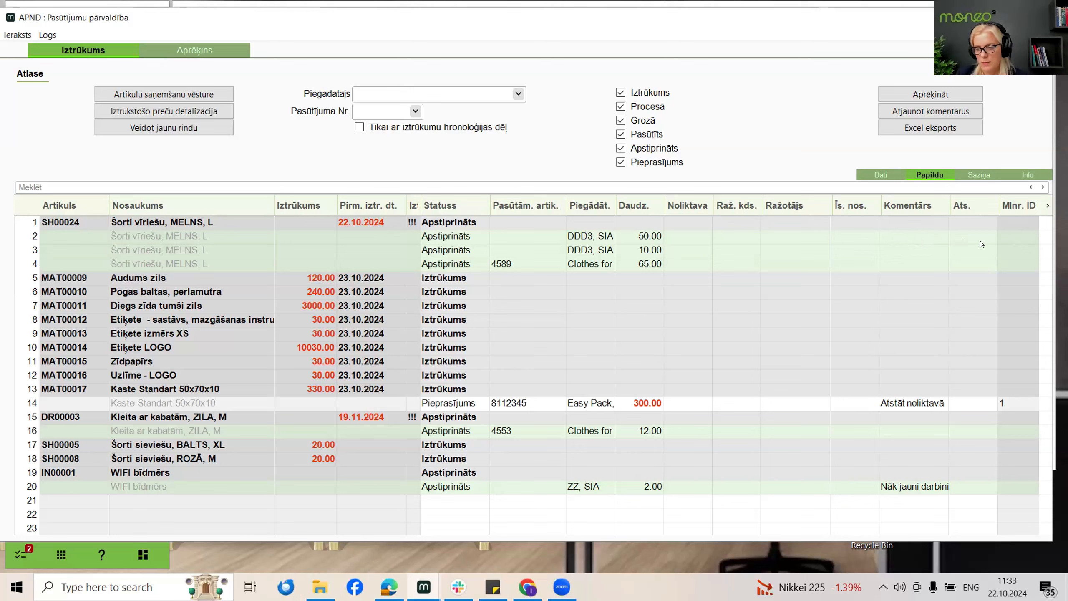
click(978, 174)
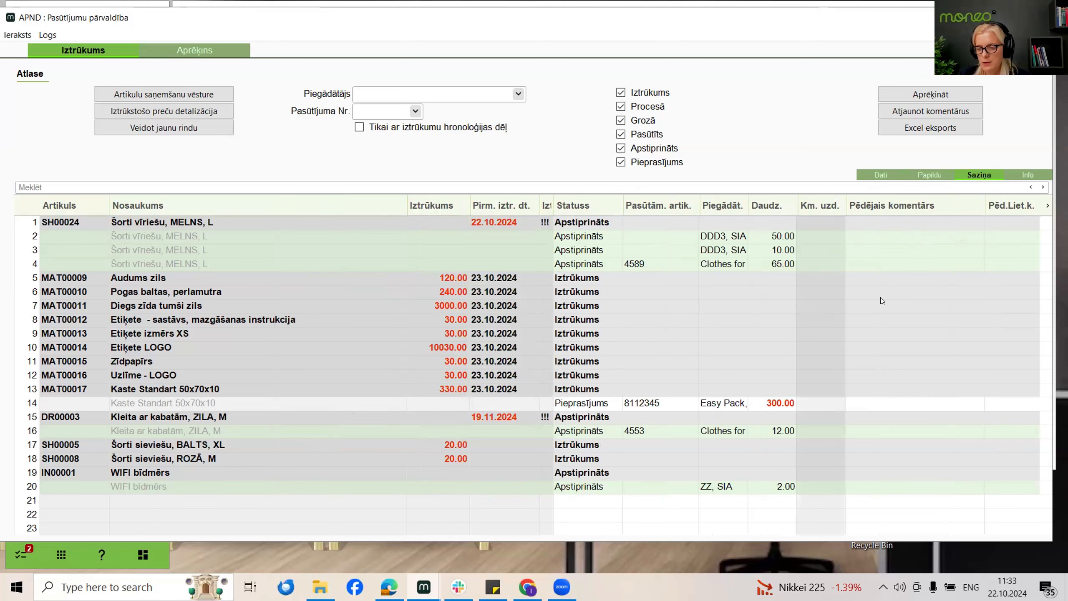
click(1028, 174)
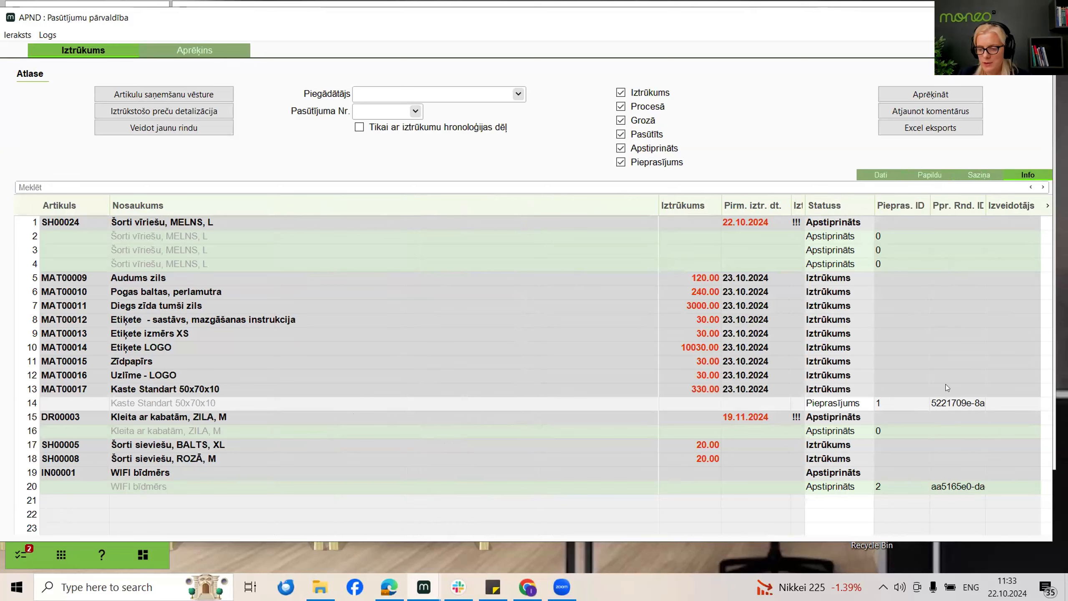
click(877, 176)
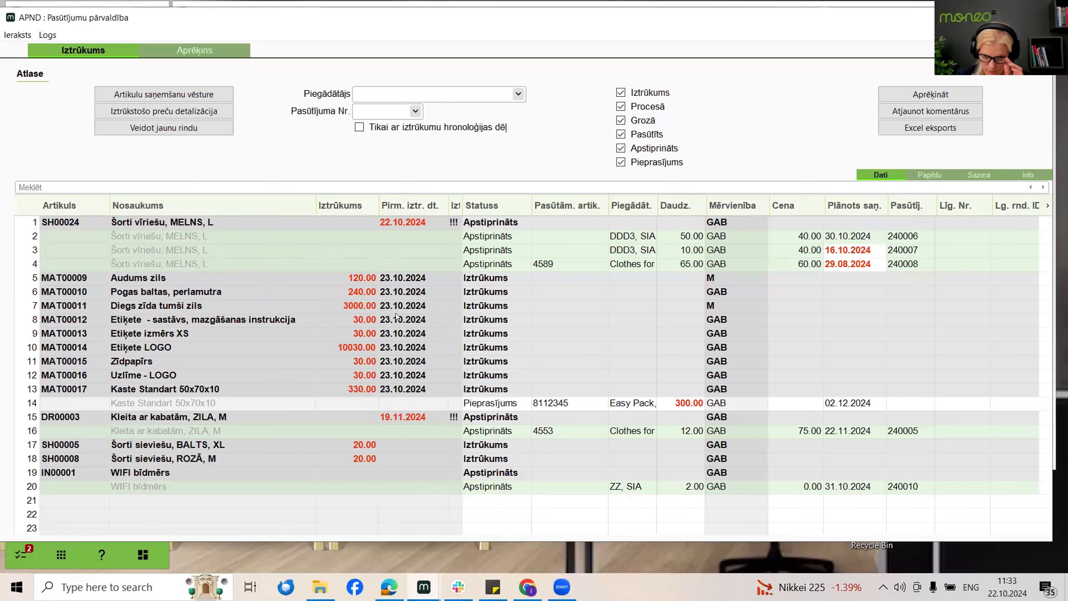
Change the status of the MAT00012 shortage row to Procesā
click(190, 319)
click(183, 335)
click(177, 348)
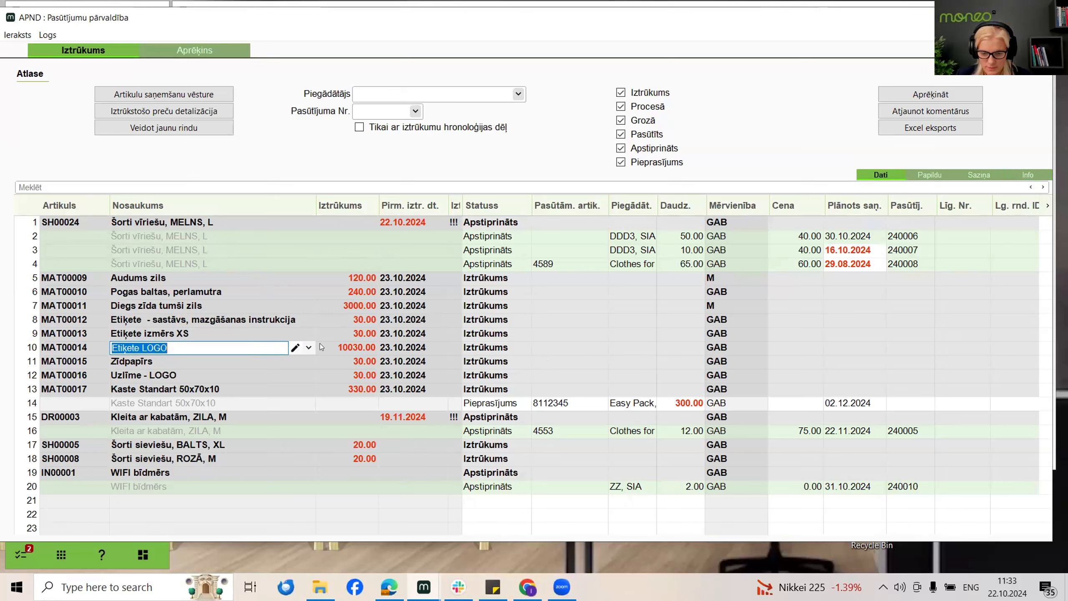
click(477, 320)
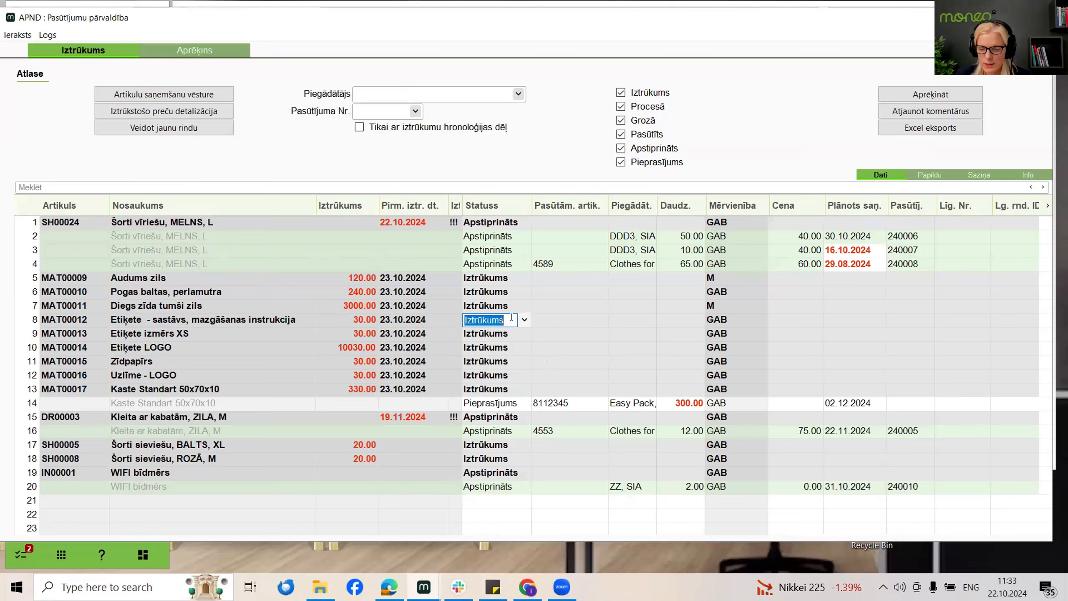
click(523, 320)
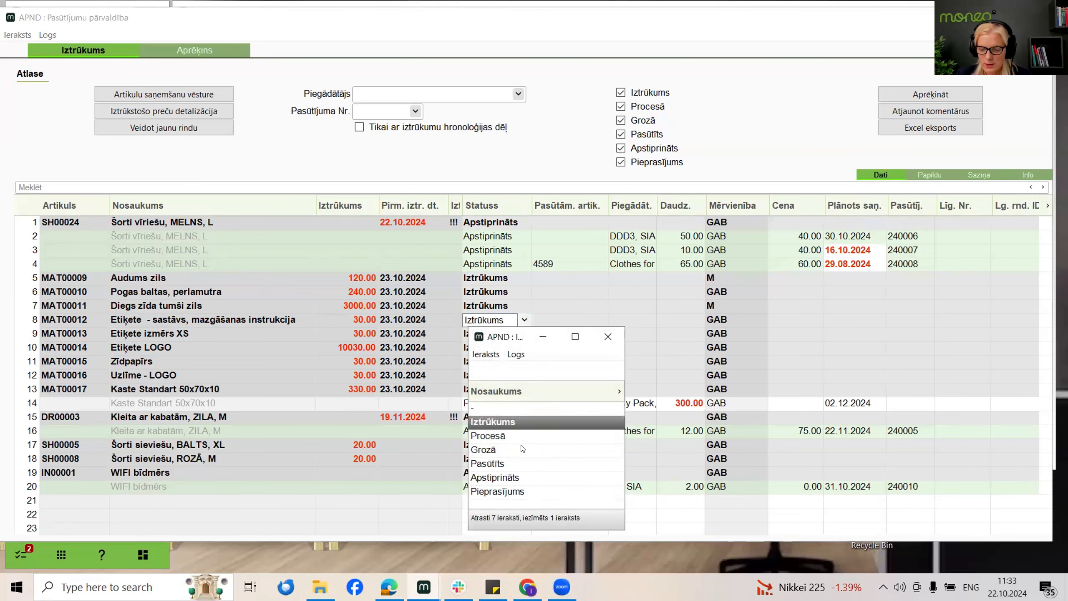
click(519, 436)
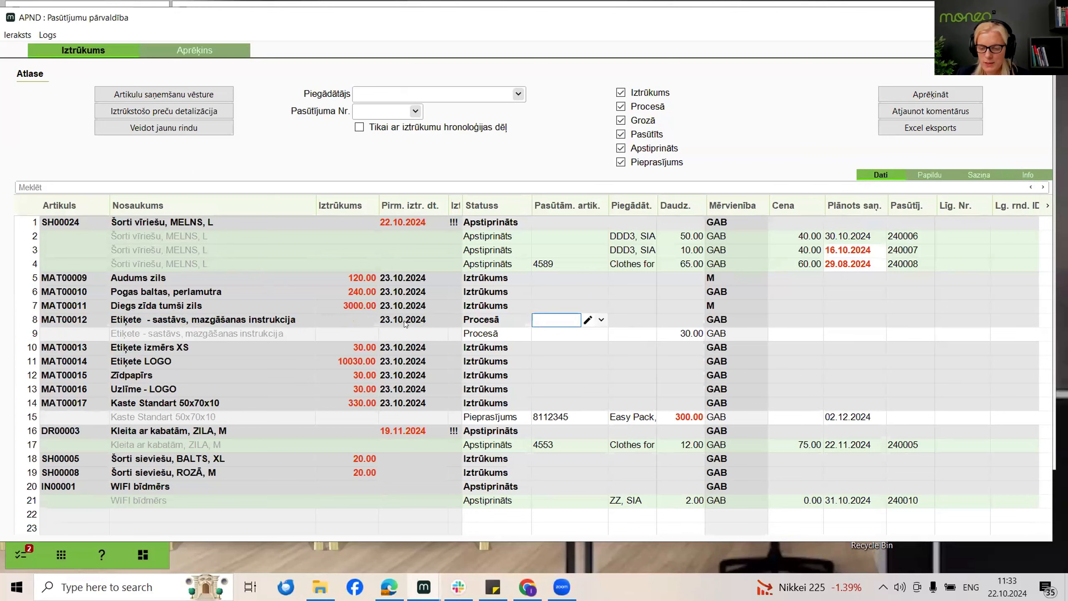
Set the order quantity in the Procesā row of MAT00012 to 25
click(677, 334)
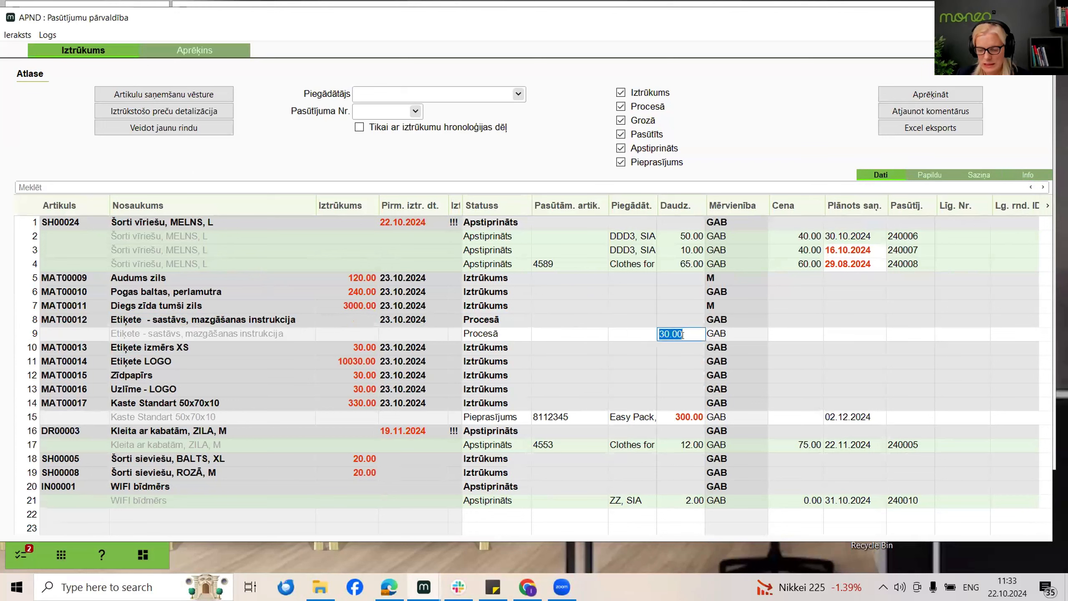
text(25)
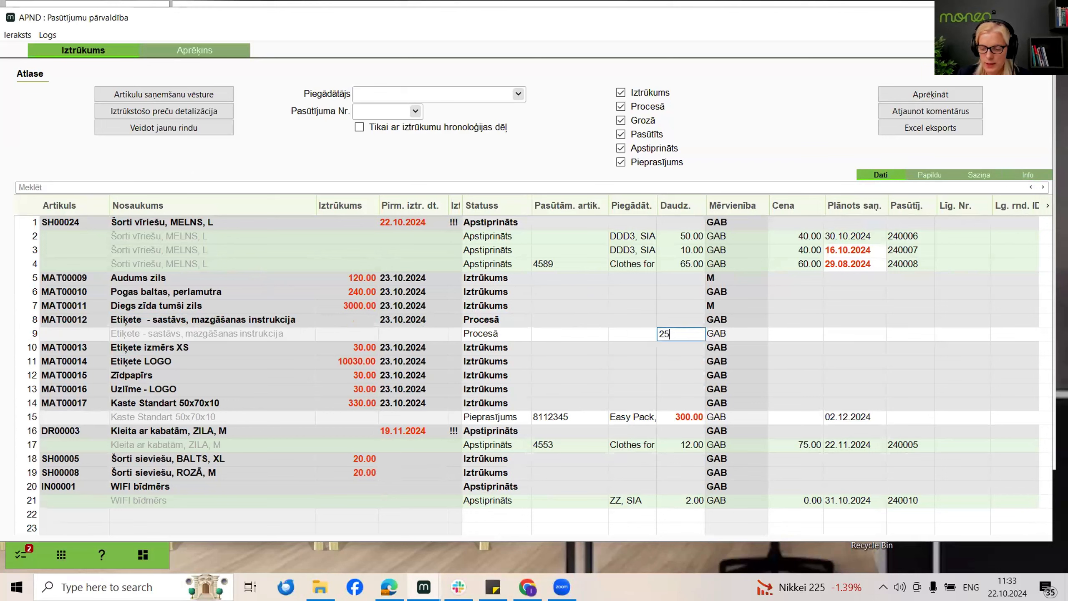
key(Tab)
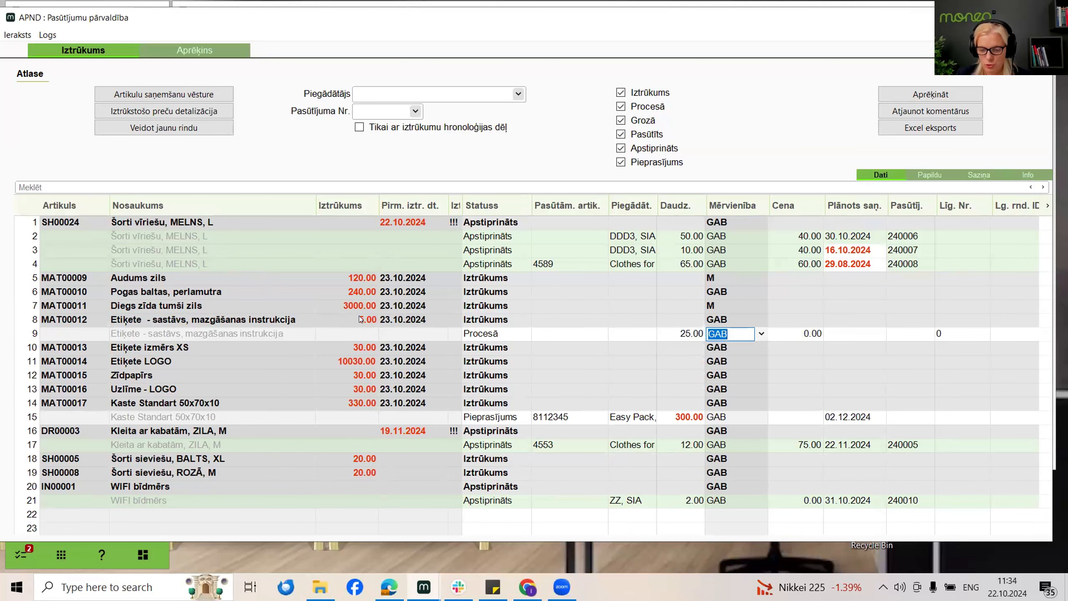
Set the order quantity in the Procesā row of MAT00012 to 40
click(687, 333)
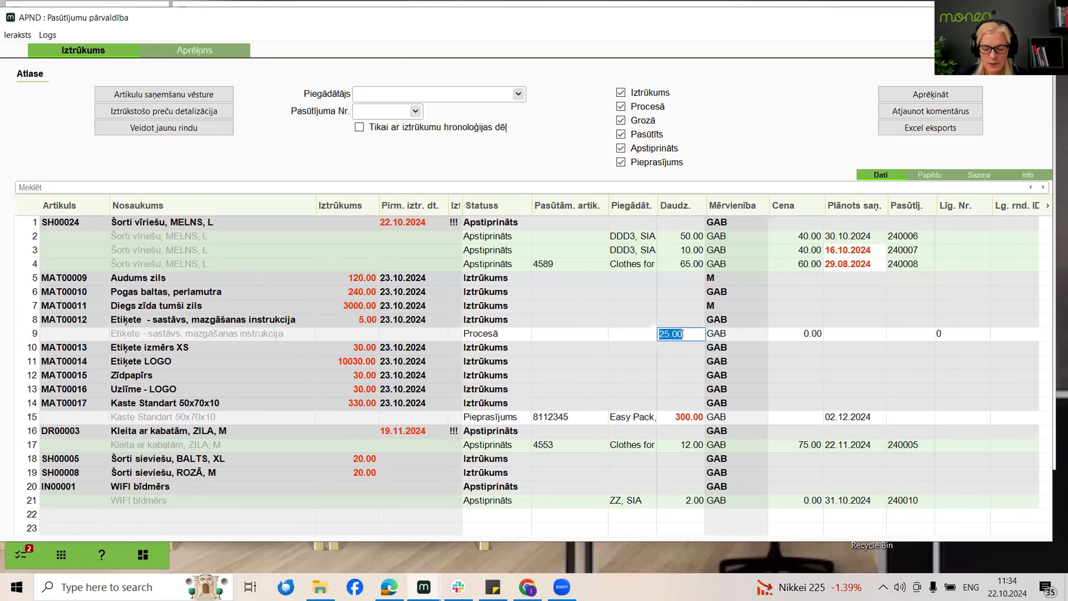
text(40)
key(Tab)
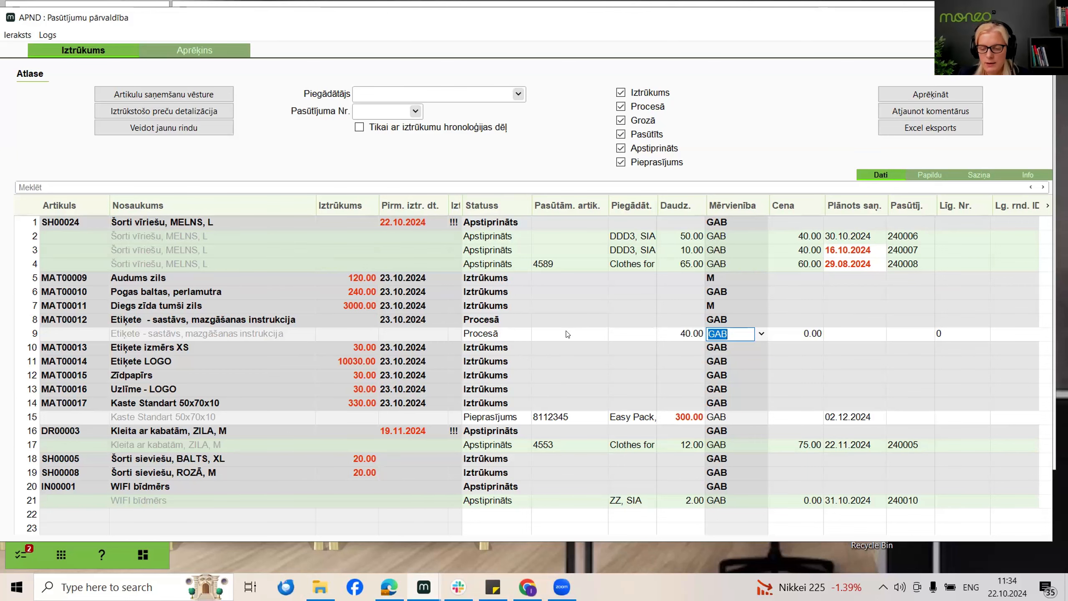
Check the orderable items of MAT00012 in its item record and in the selection list of its Procesā row, closing both
double_click(70, 319)
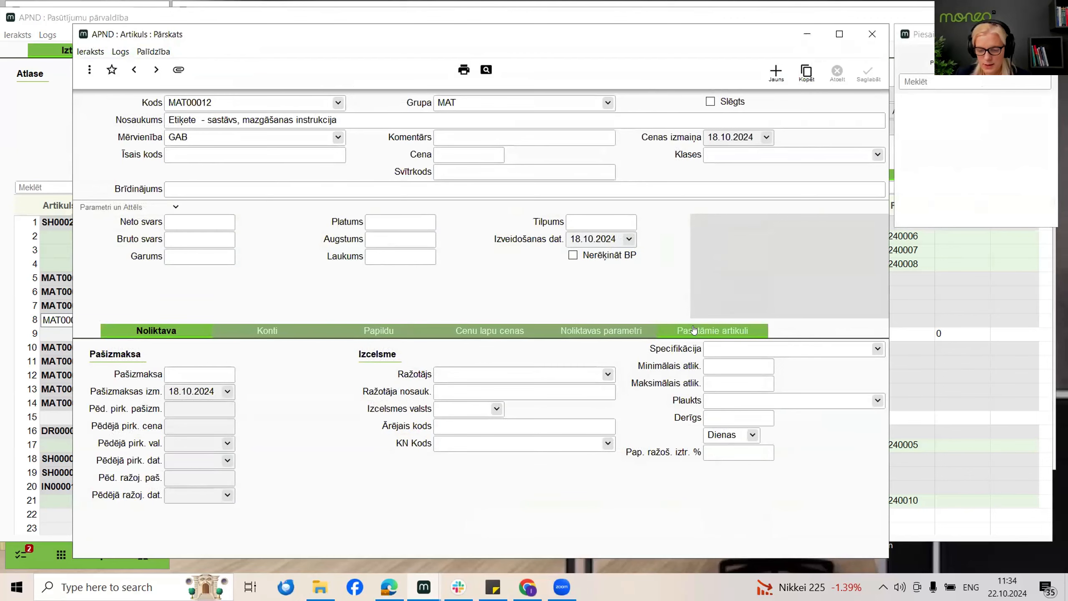
click(693, 330)
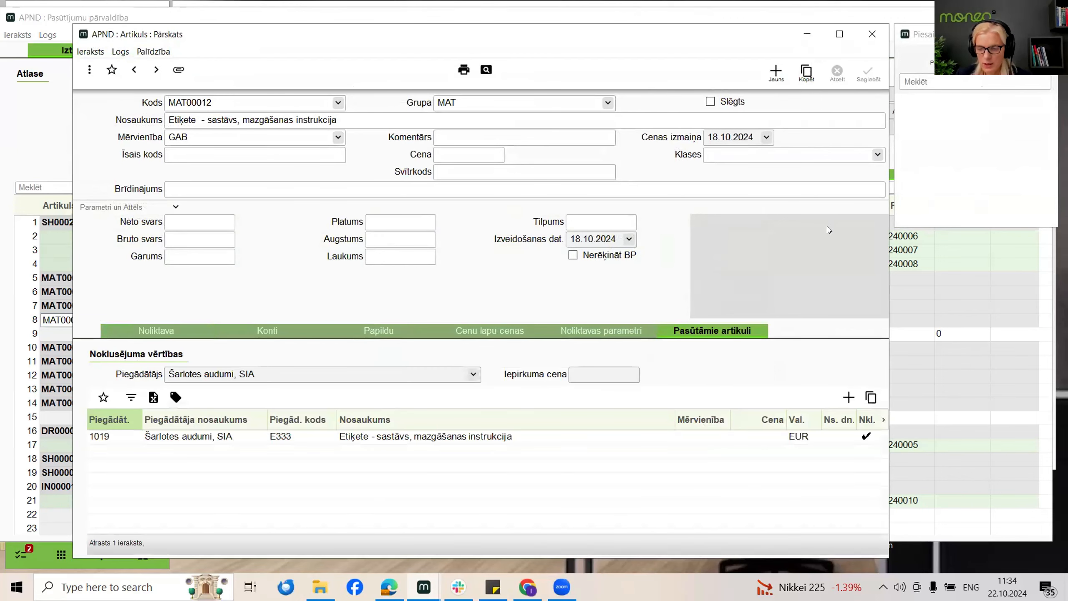
click(872, 34)
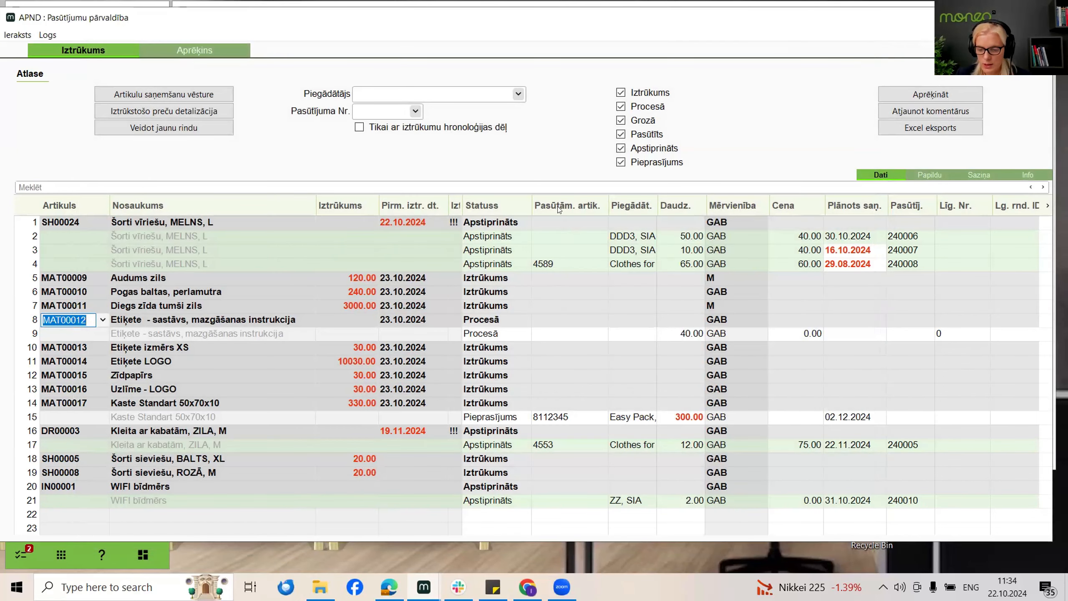
click(557, 335)
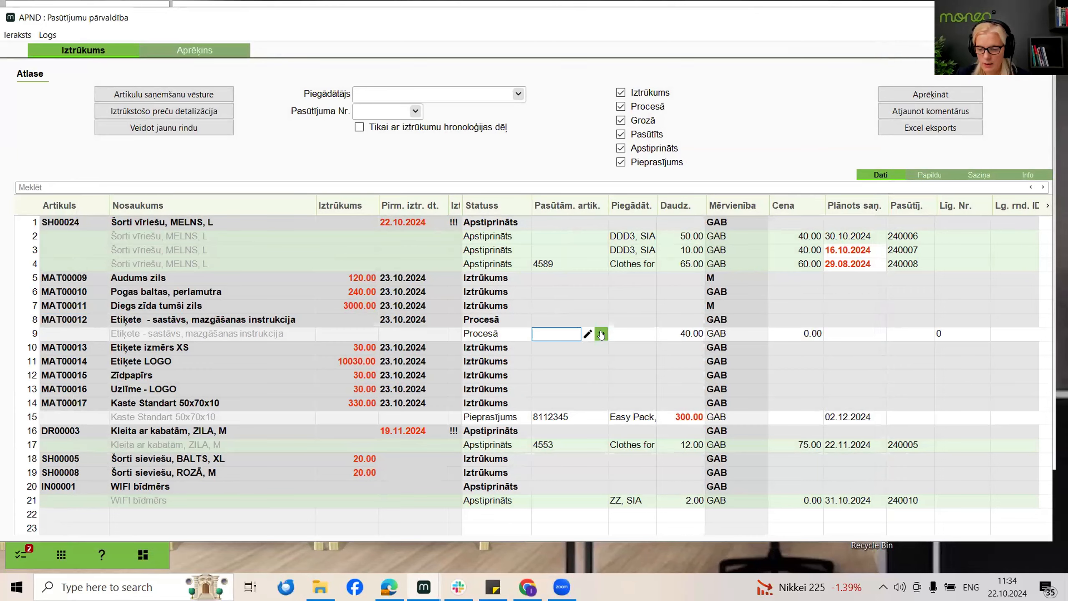
click(601, 334)
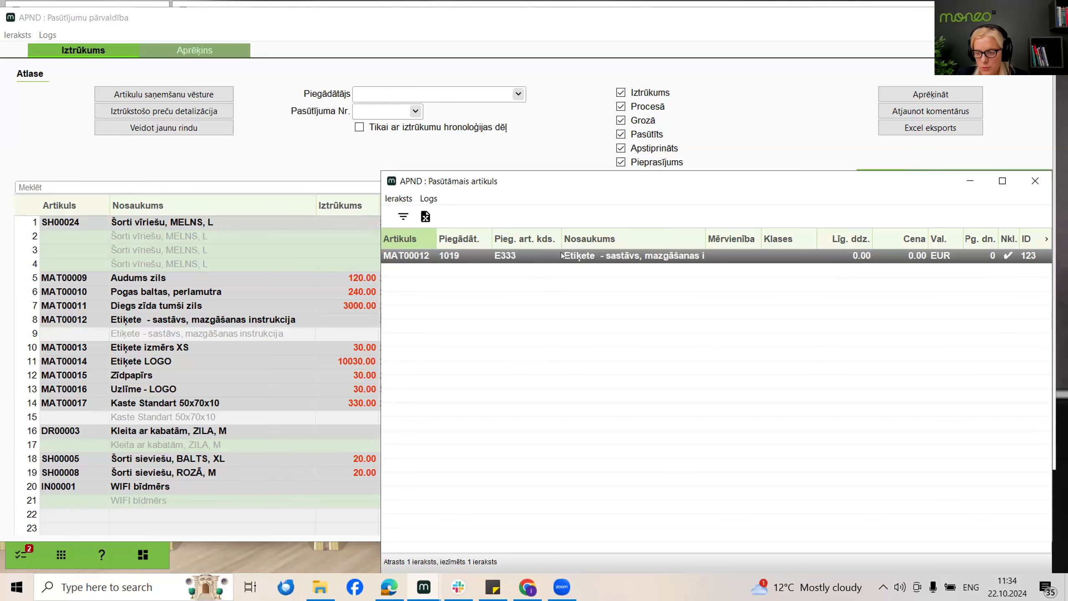
click(1041, 183)
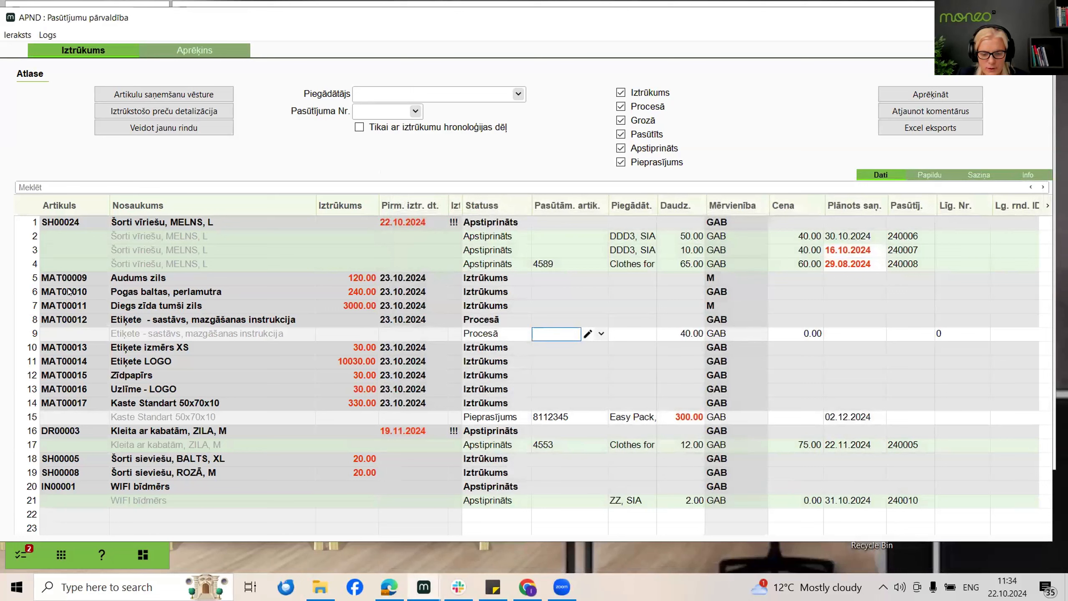
View the receipt history report of SH00008, then close it
click(60, 471)
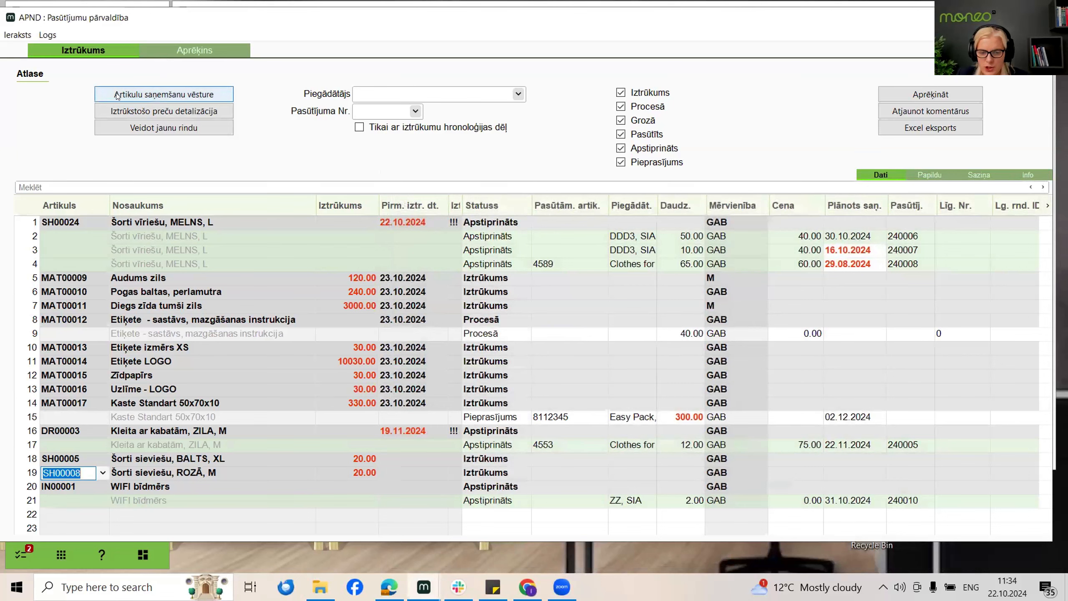
click(209, 94)
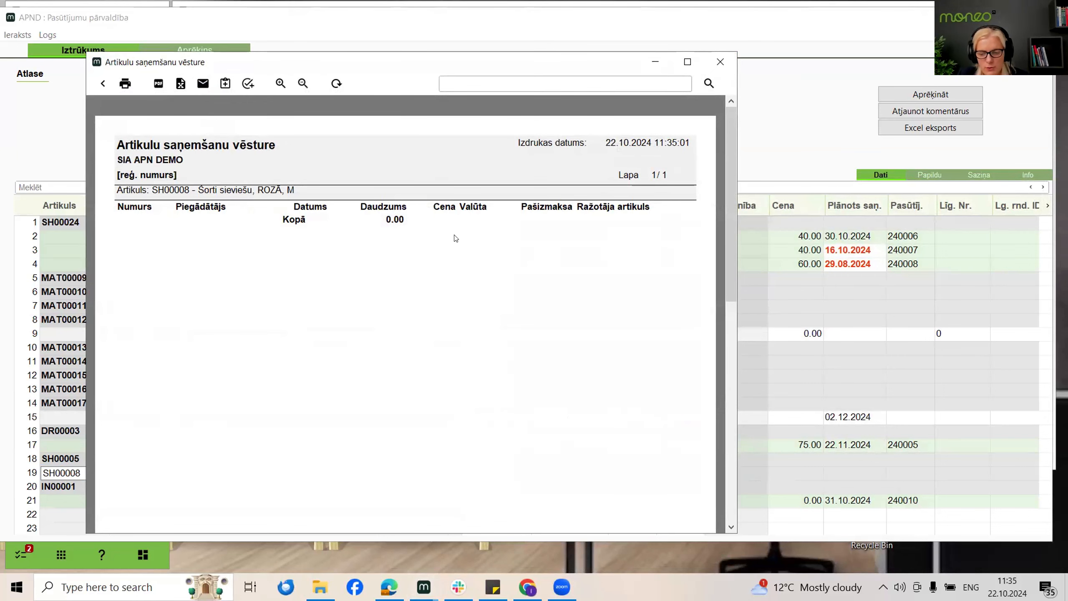
click(719, 62)
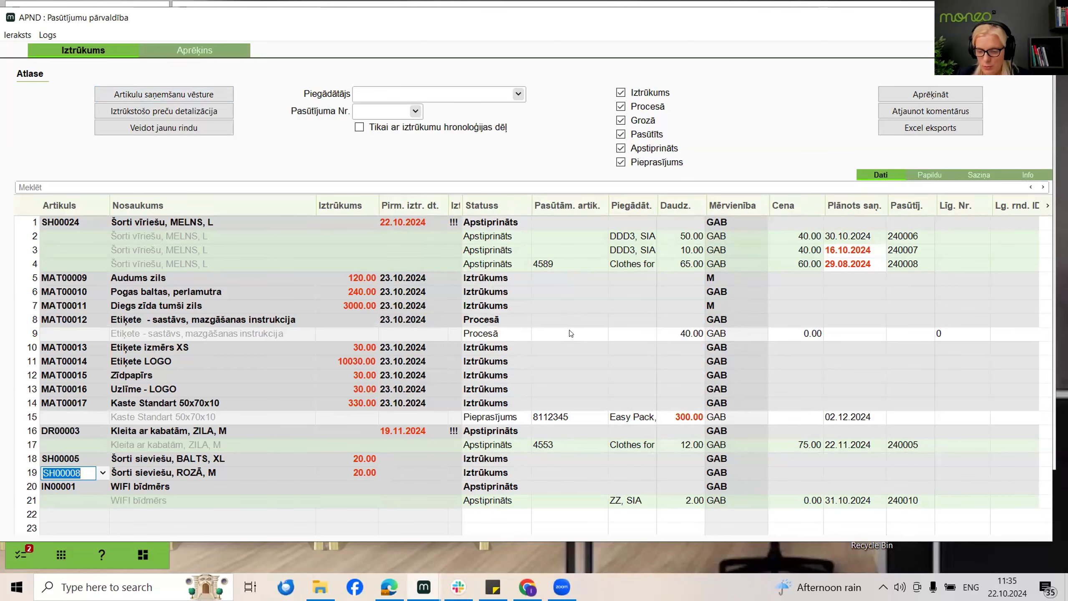
Assign the orderable item E333 from Šarlotes audumi to the Procesā row of MAT00012
click(583, 335)
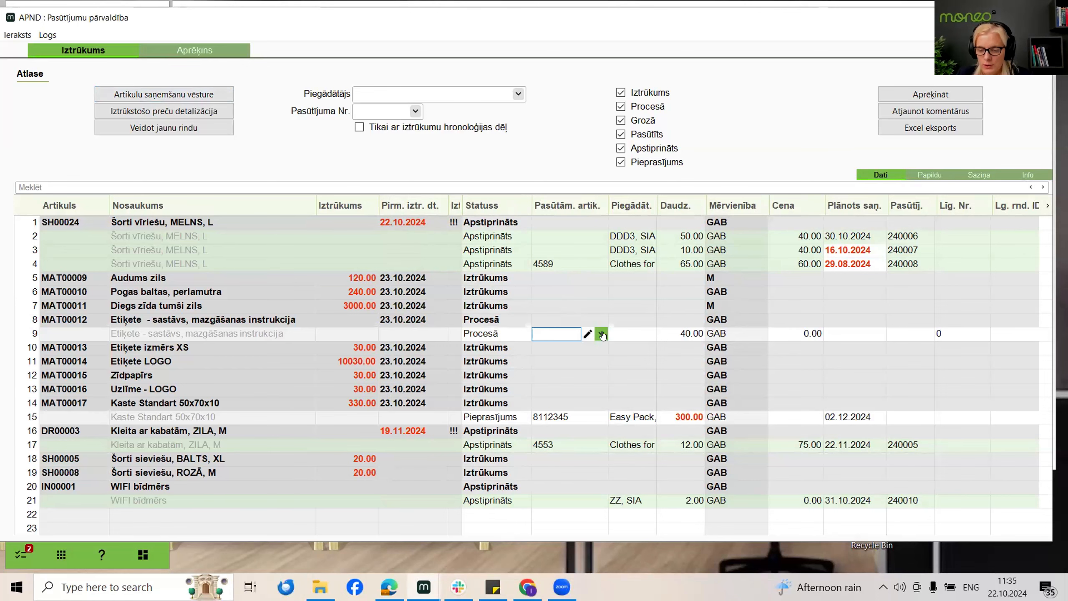
click(601, 334)
double_click(557, 256)
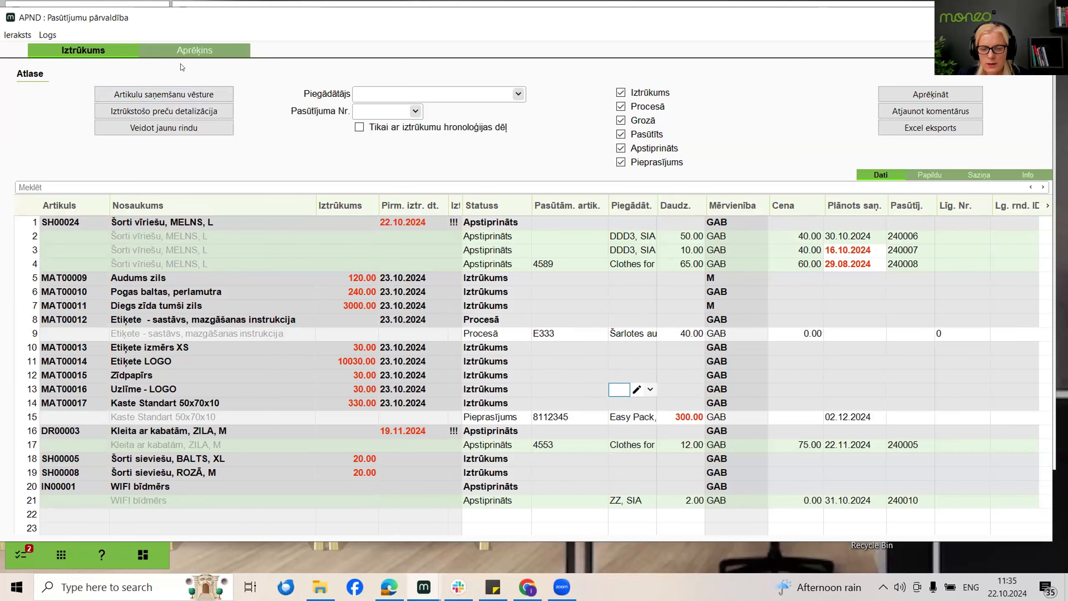
Limit the shortage calculation to supplier Šarlotes audumi, SIA (1019) and recalculate the shortage list
click(168, 50)
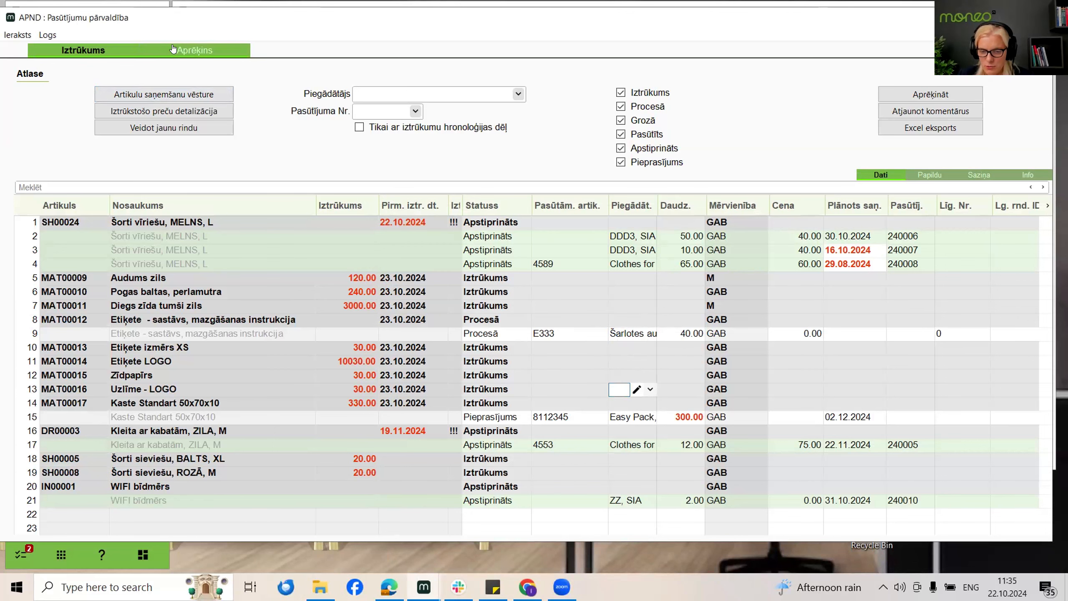
click(344, 111)
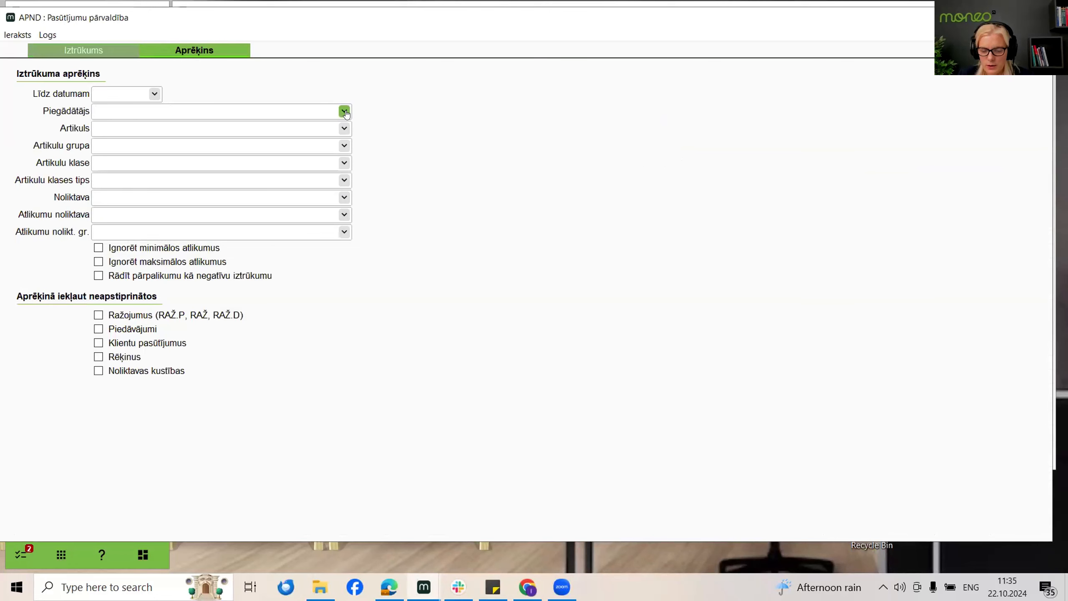
text(sād)
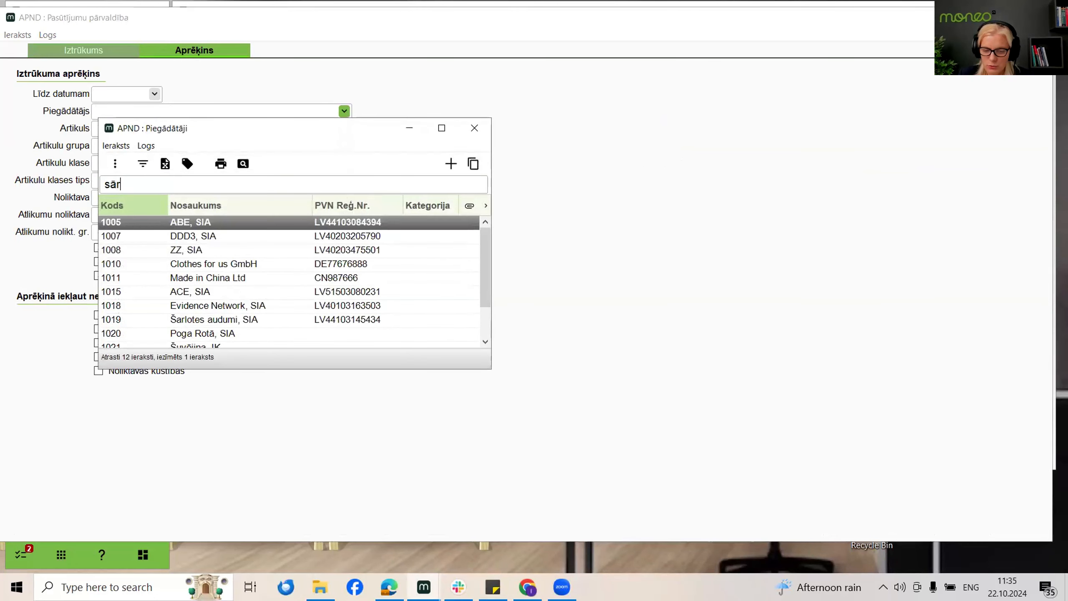
key(BackSpace)
key(BackSpace)
key(BackSpace)
text(šar)
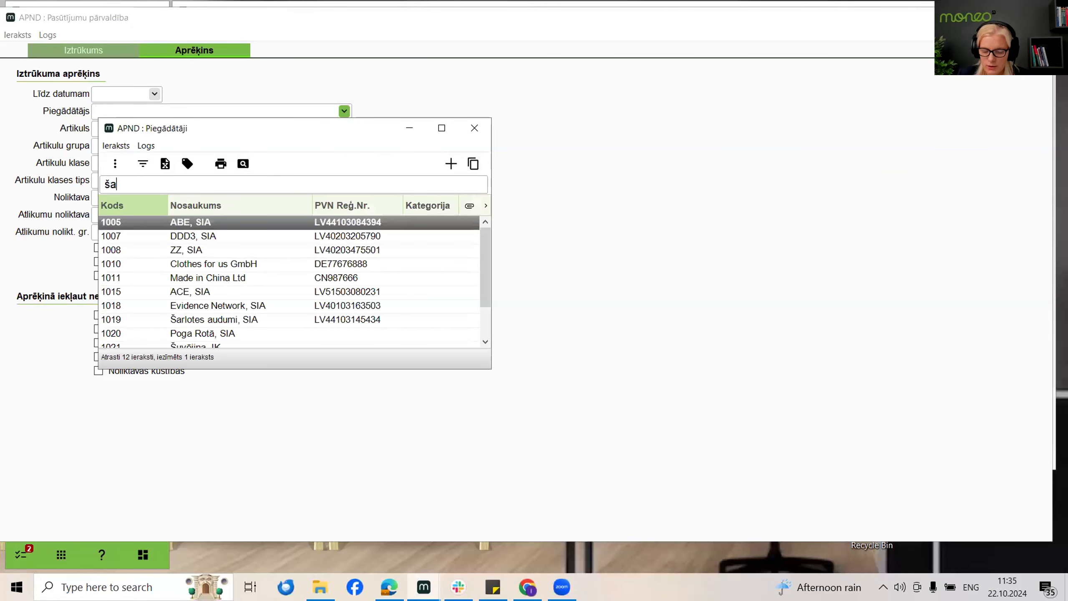
key(Return)
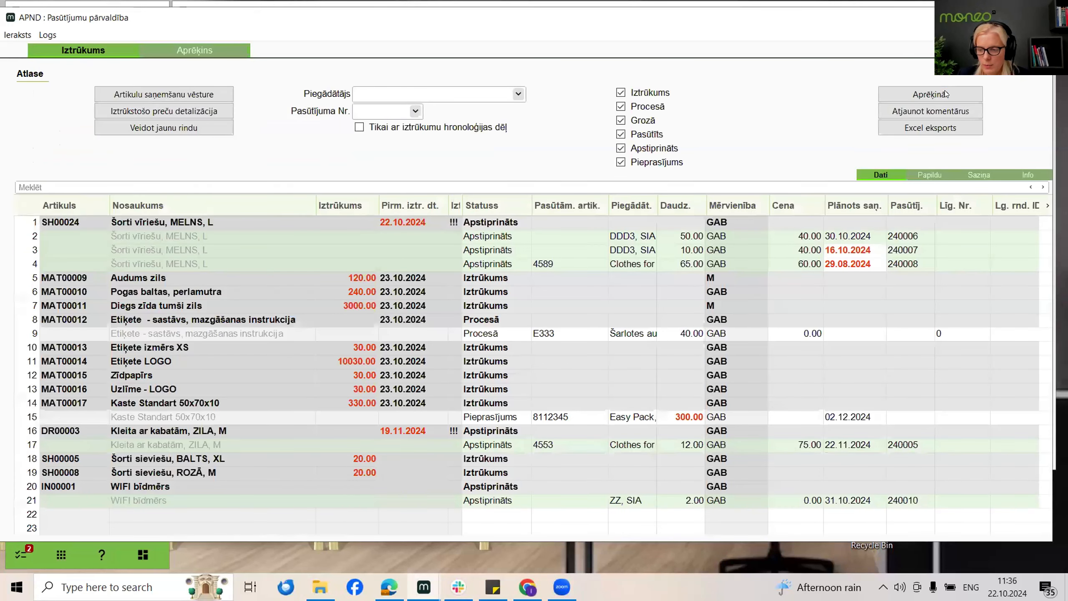
click(945, 94)
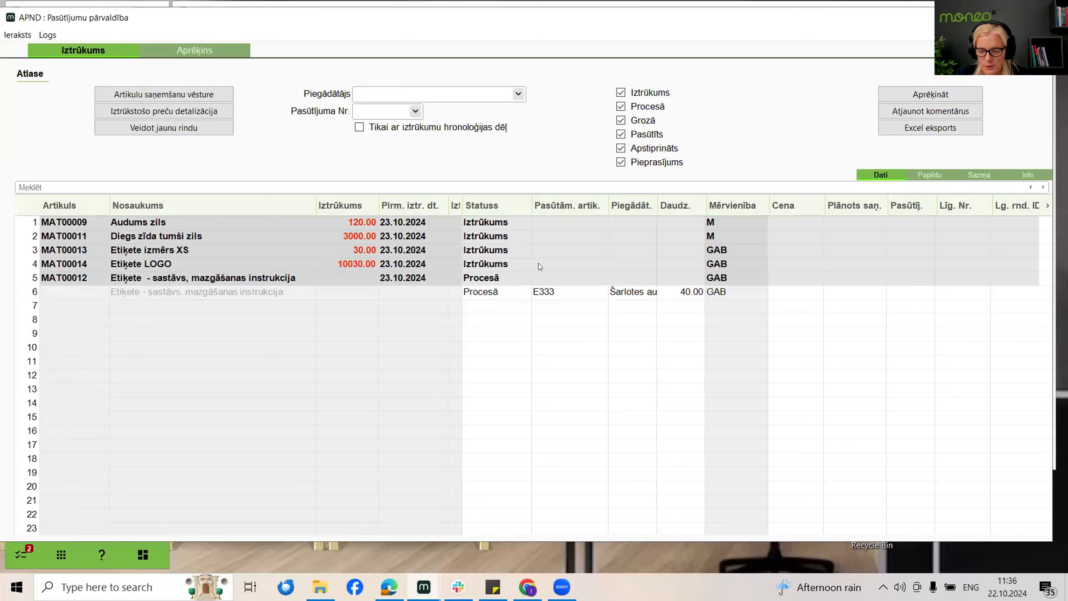
Change the status of the MAT00014 and MAT00013 shortage rows to Procesā
click(512, 263)
click(524, 264)
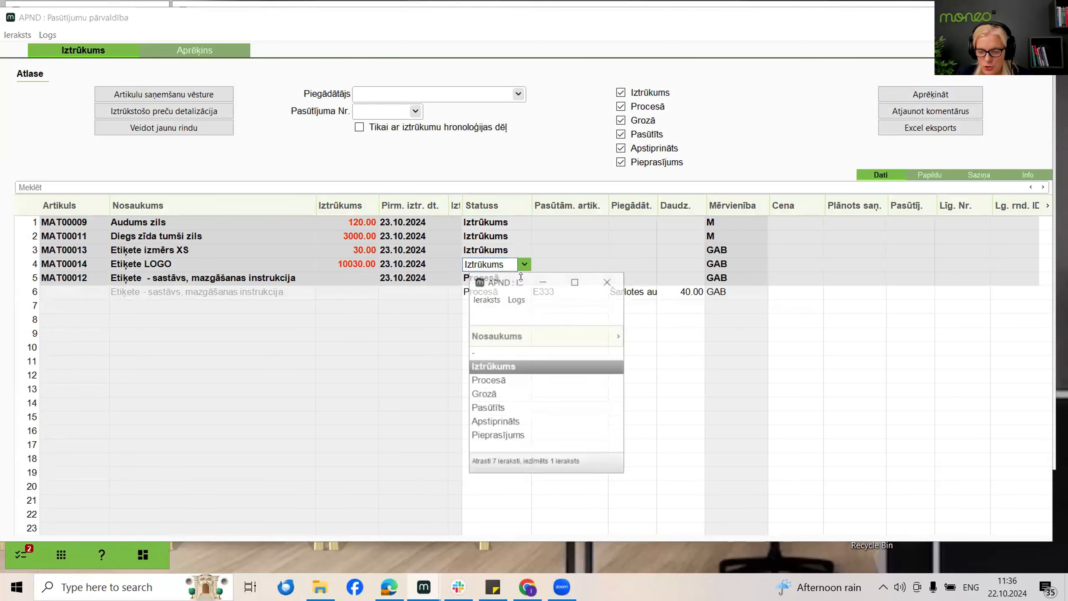
click(504, 380)
click(505, 250)
click(524, 250)
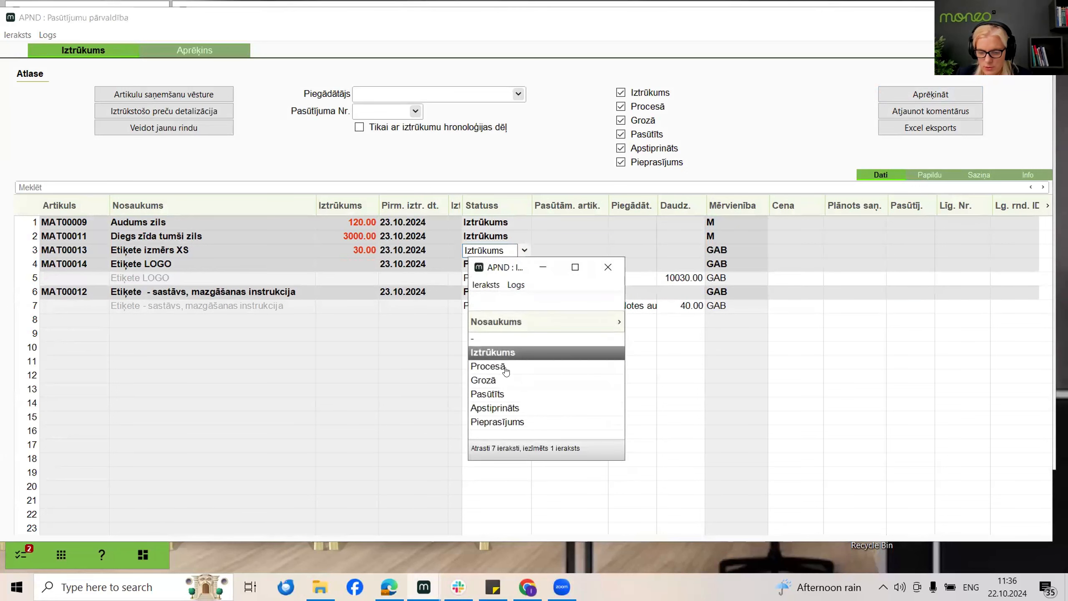
click(511, 369)
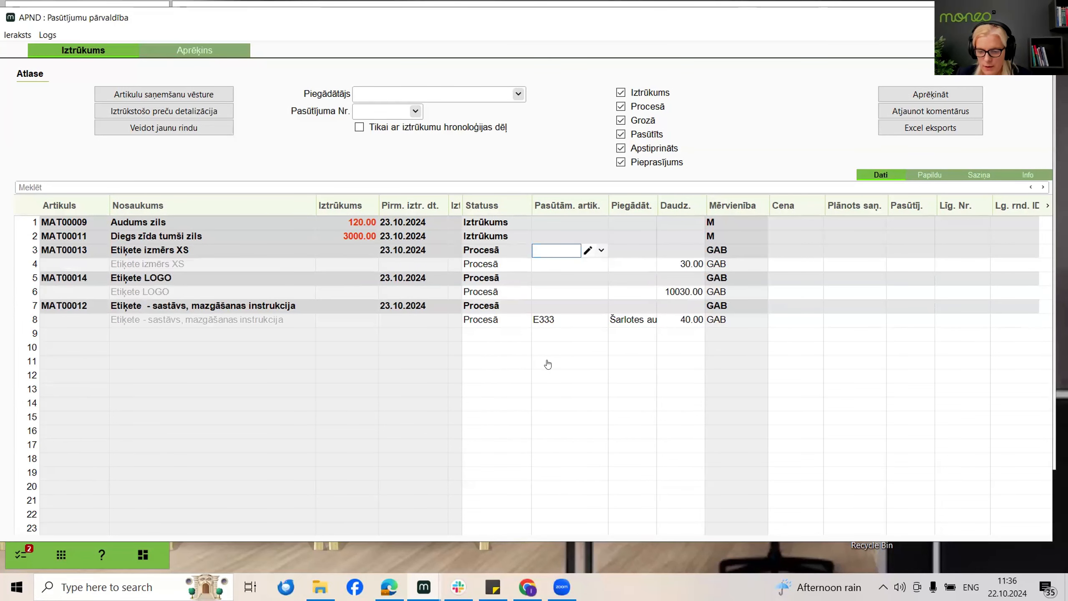
Assign orderable item E444 to the Procesā row of MAT00013 and E555 to that of MAT00014
click(564, 264)
click(602, 263)
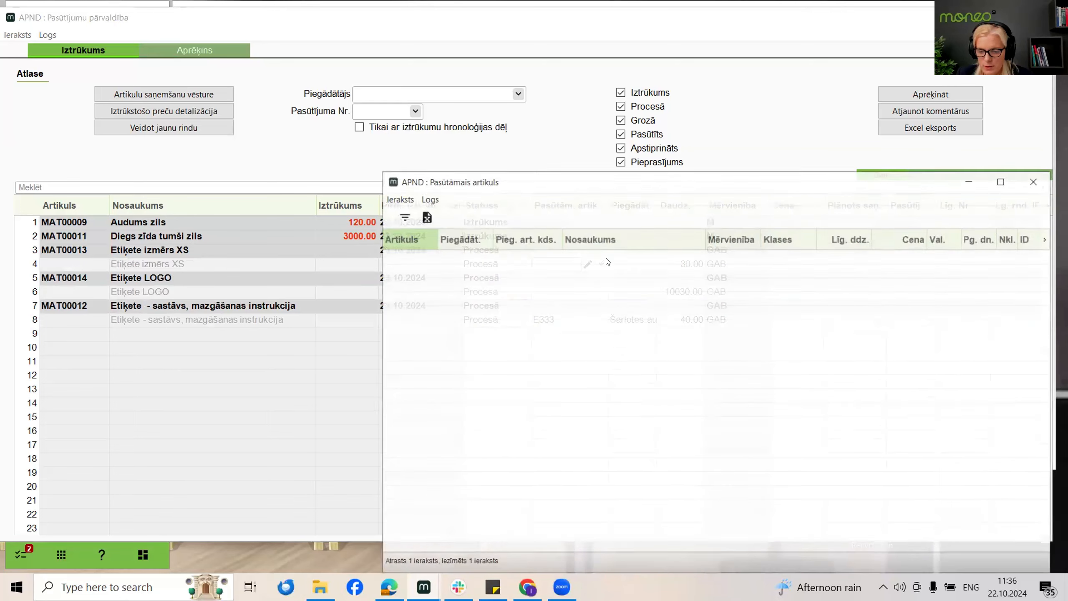
double_click(606, 254)
click(582, 294)
click(601, 292)
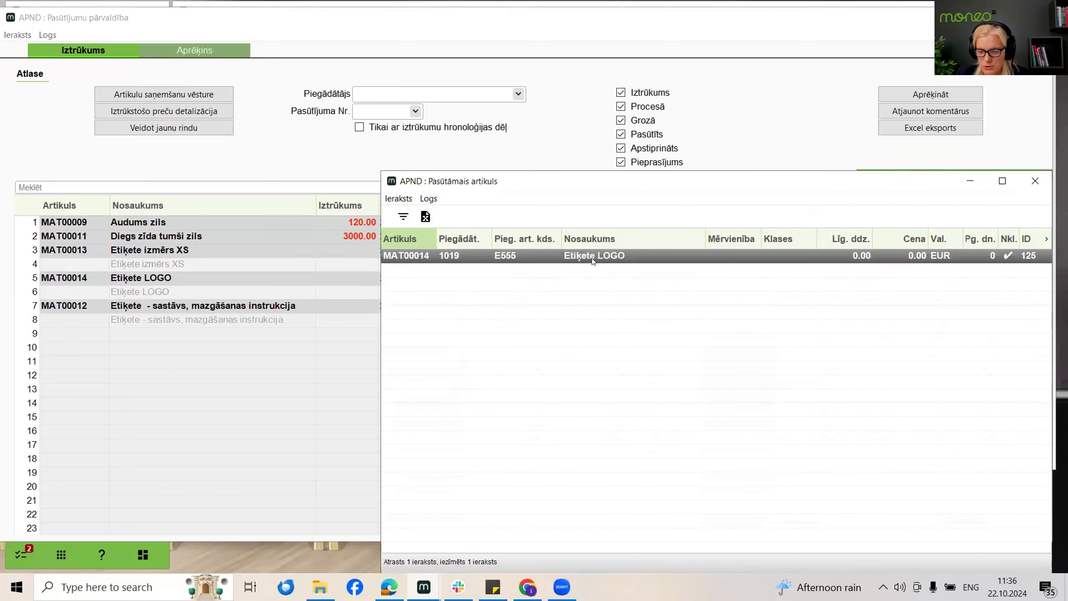
double_click(593, 257)
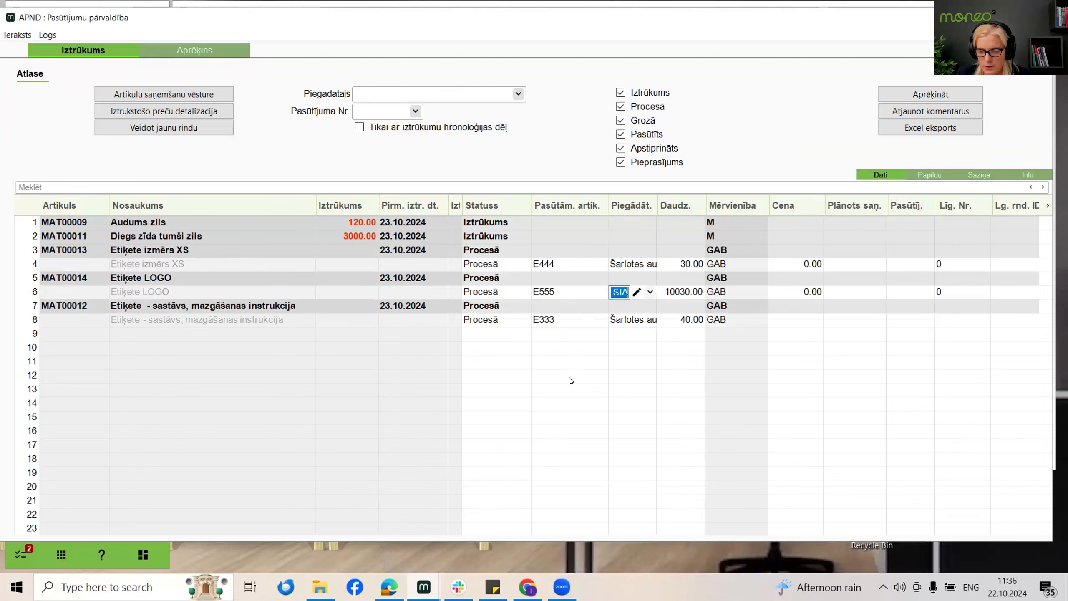
click(571, 381)
Clear the supplier from the calculation criteria and recalculate the shortage list for all suppliers
click(194, 50)
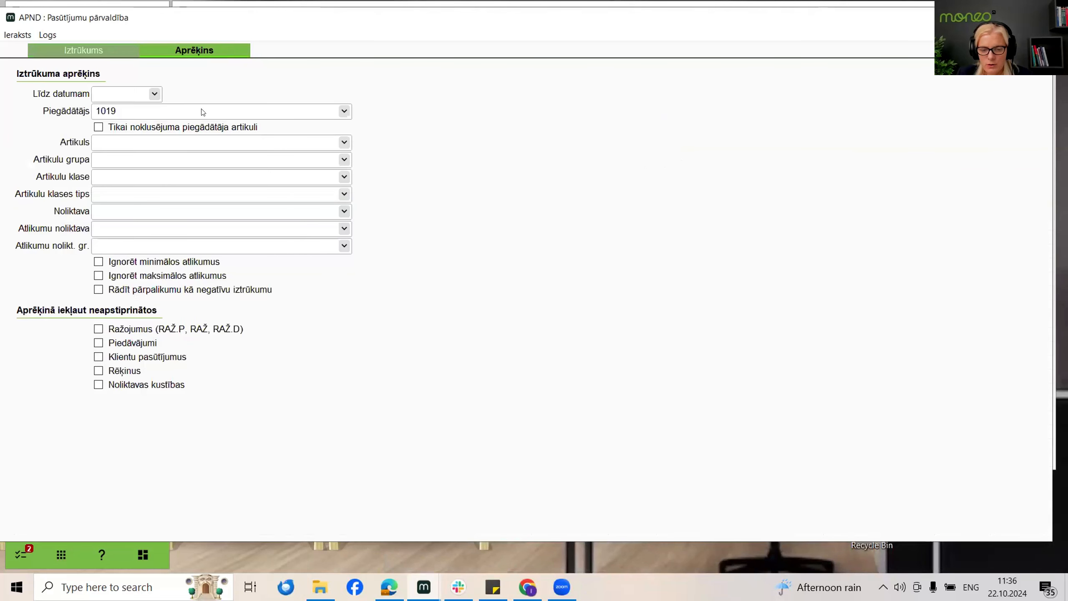
double_click(156, 110)
key(BackSpace)
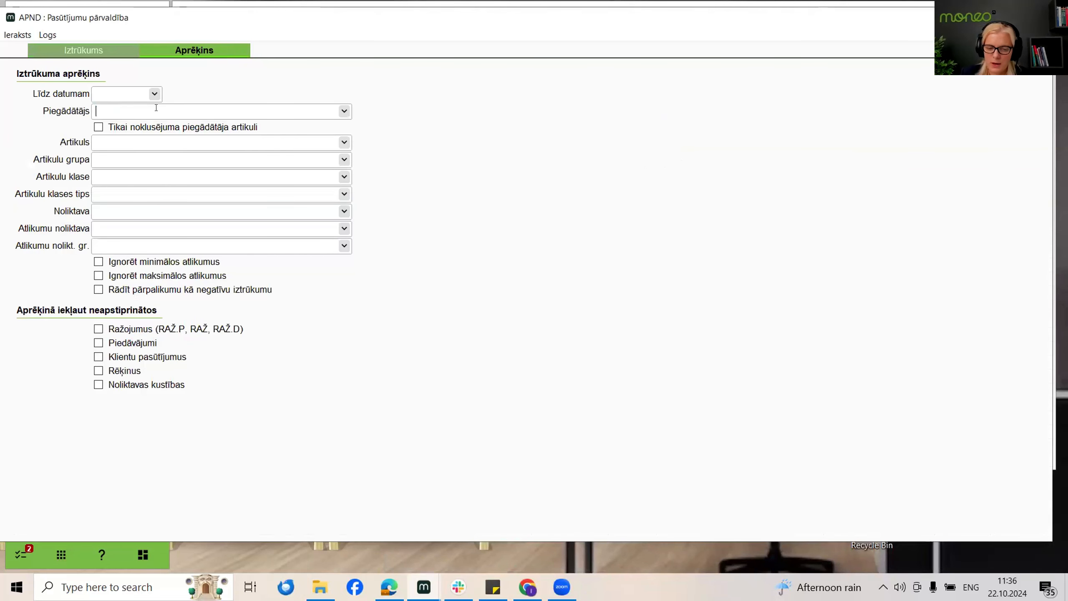
click(146, 174)
click(81, 49)
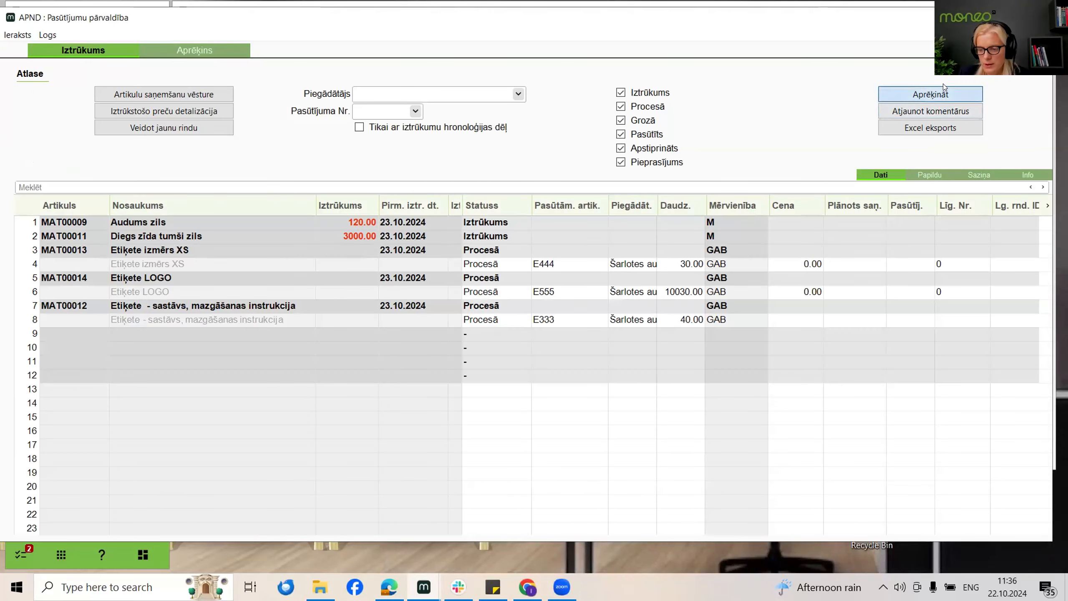
click(943, 85)
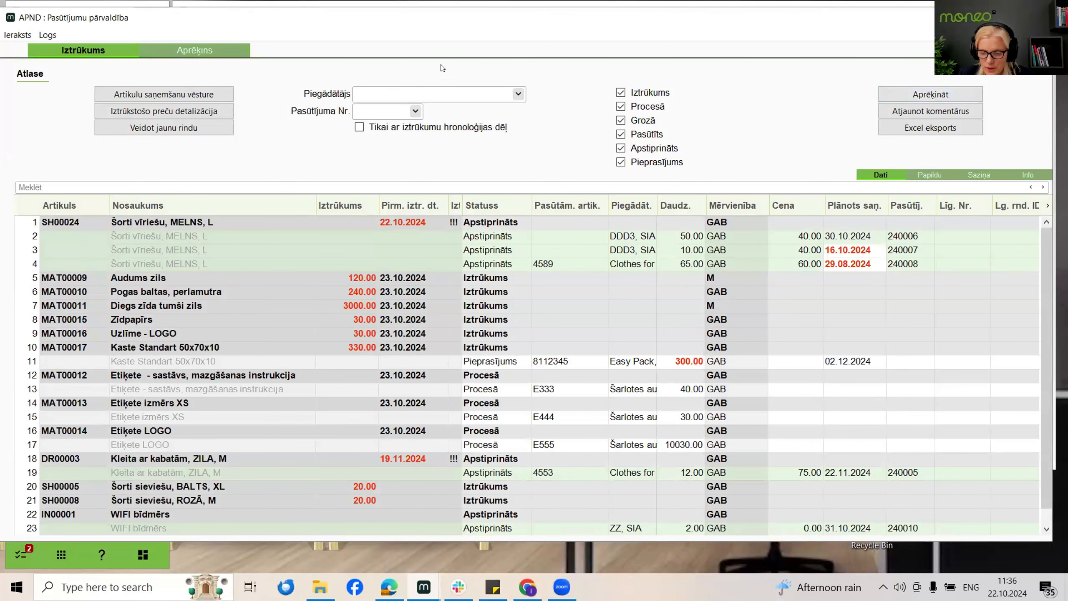
Try to set the Procesā row of MAT00012 to Pasūtīts as a multi-row supplier order with manually chosen rows, then close the selection
scroll(392, 386, down, 1)
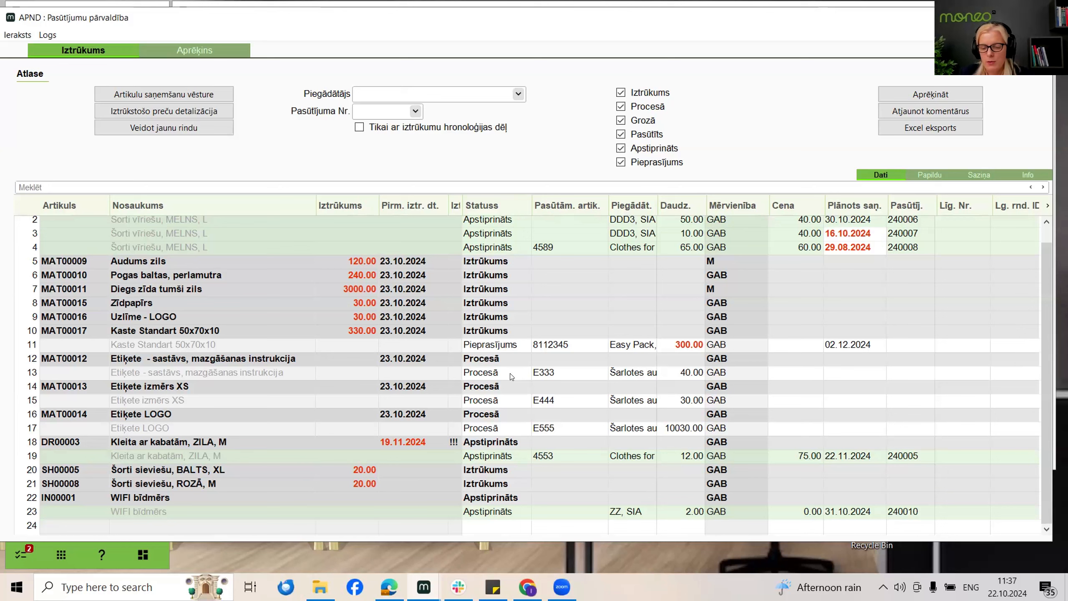
click(511, 376)
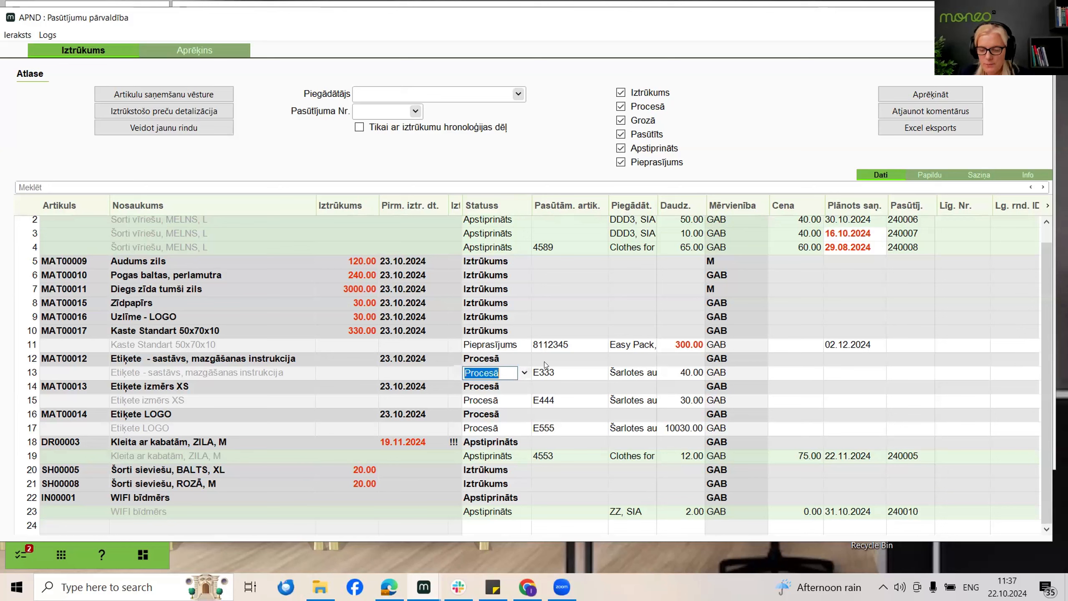
click(523, 373)
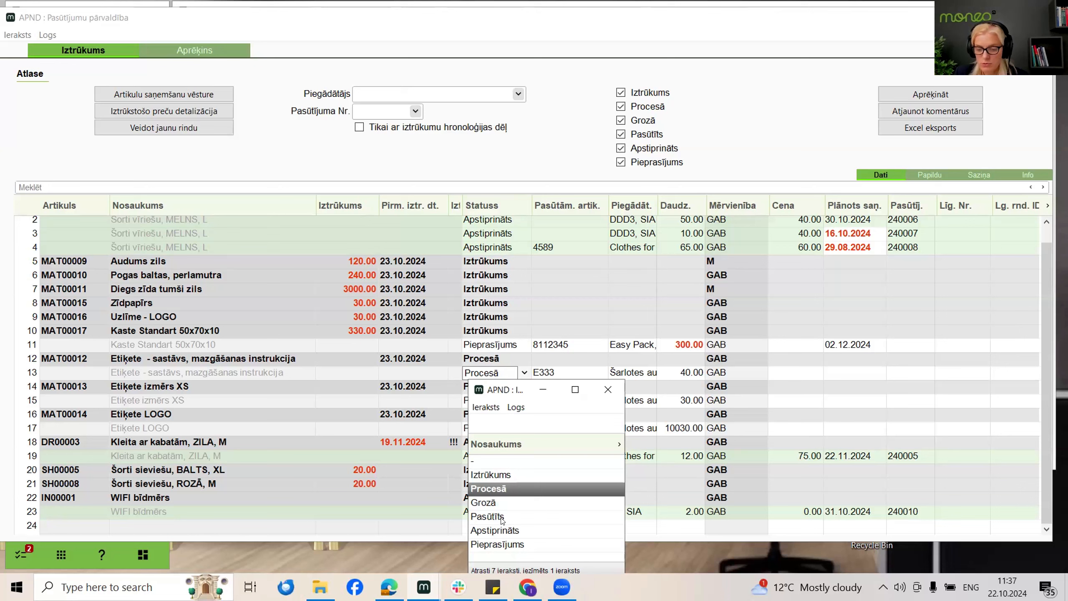
click(500, 517)
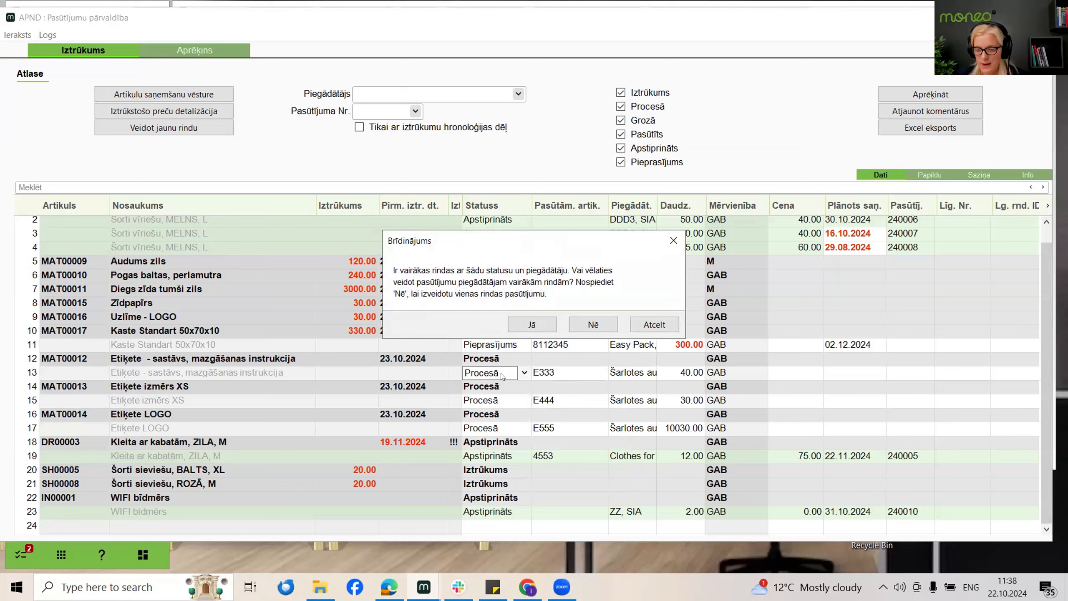
click(532, 324)
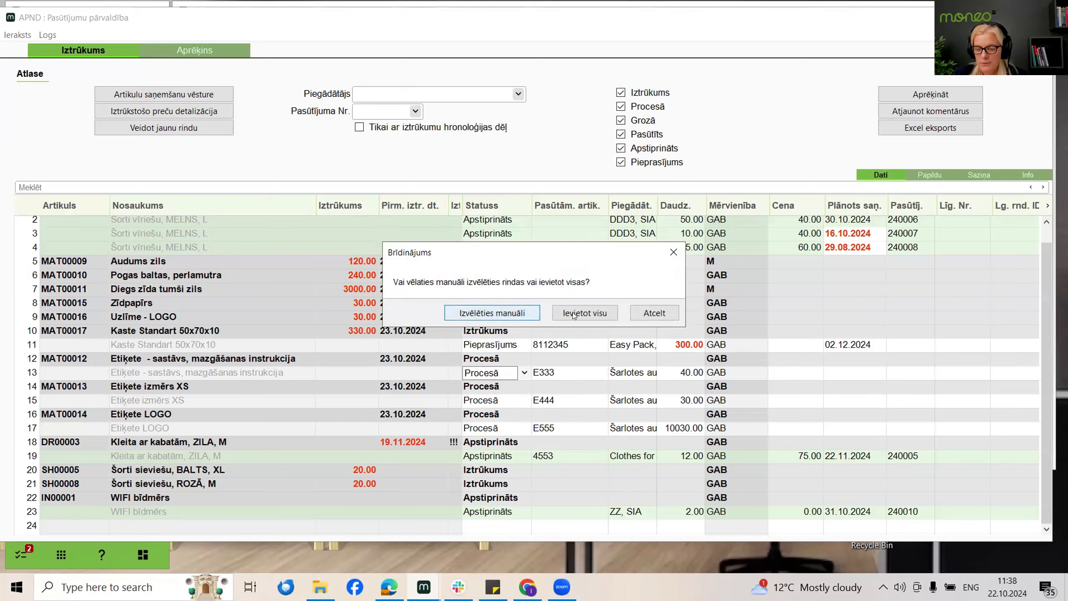
click(526, 316)
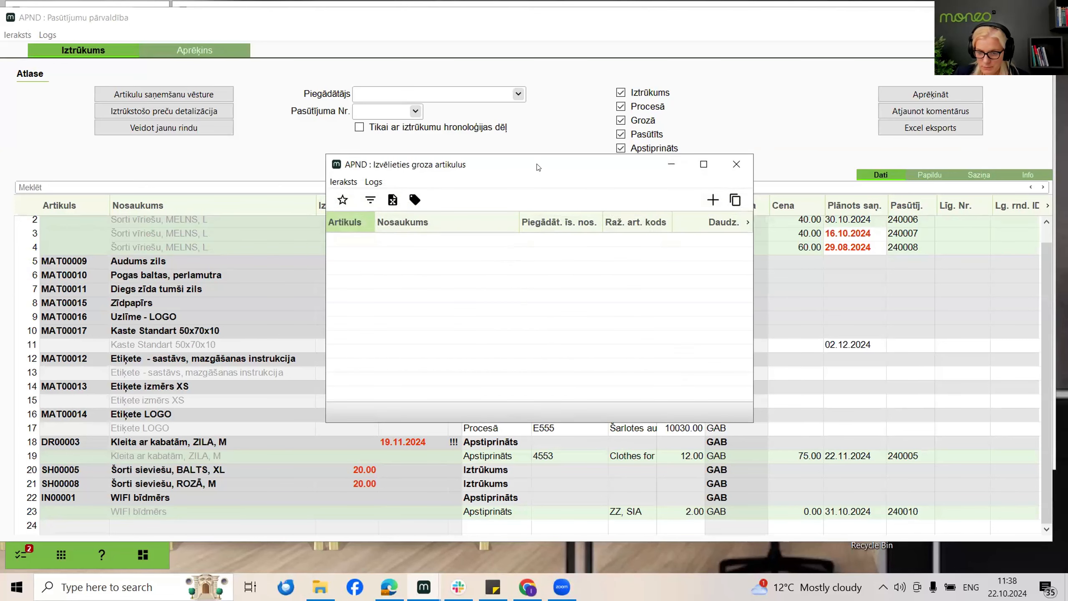
drag(537, 167, 526, 324)
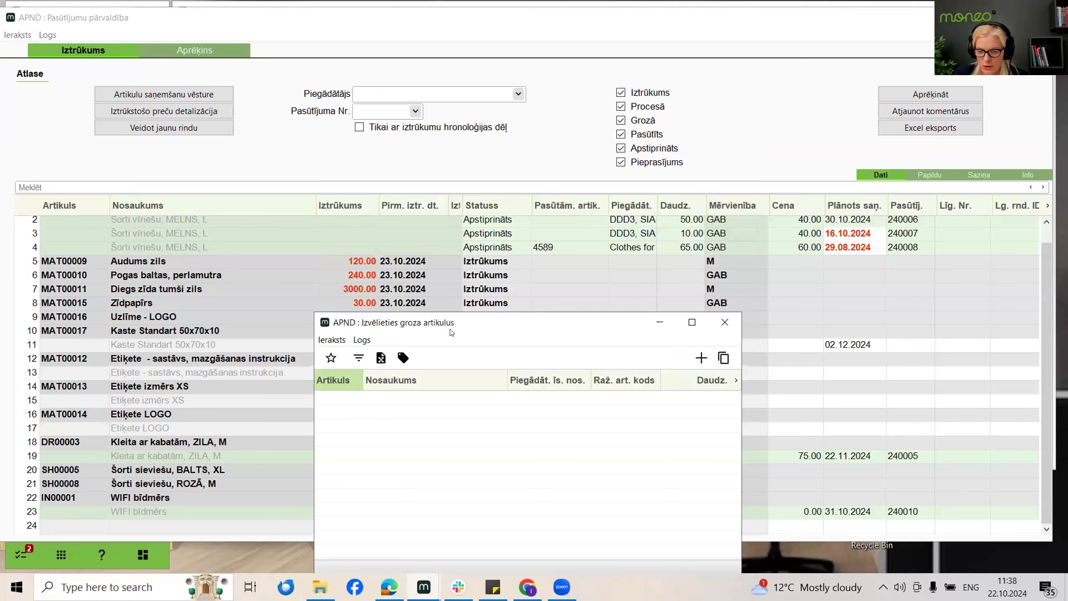
click(734, 323)
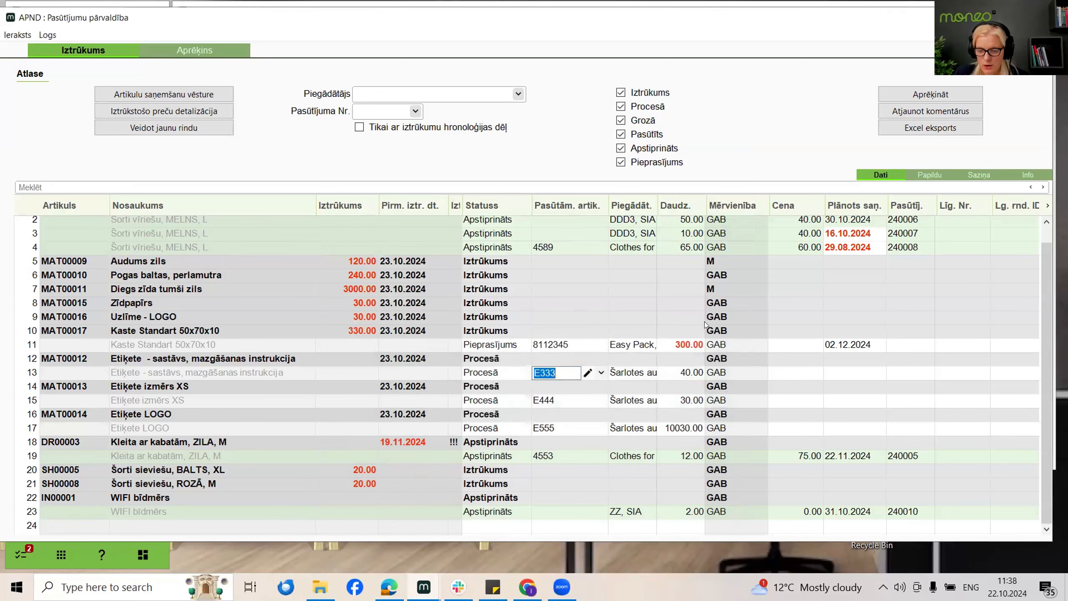
Change the status of the Procesā rows of MAT00012, MAT00013 and MAT00014 to Grozā
click(505, 372)
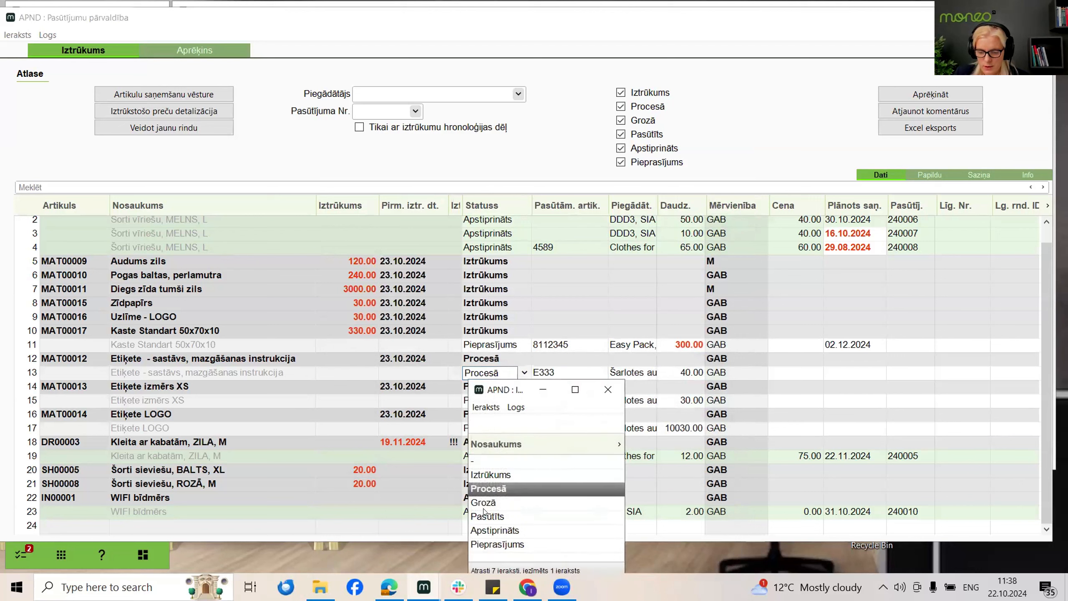
key(Escape)
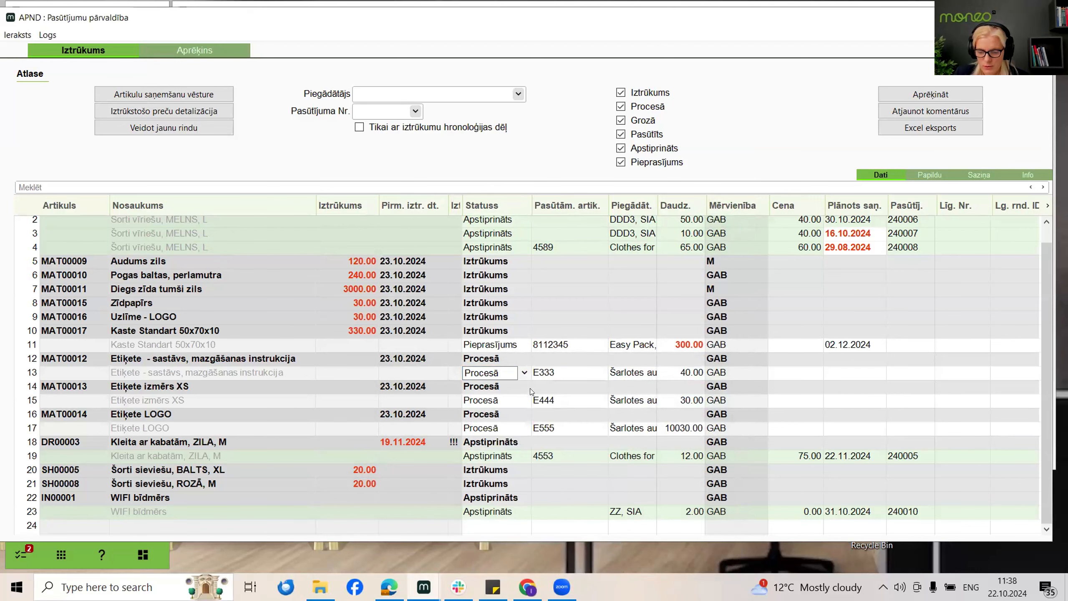
click(504, 402)
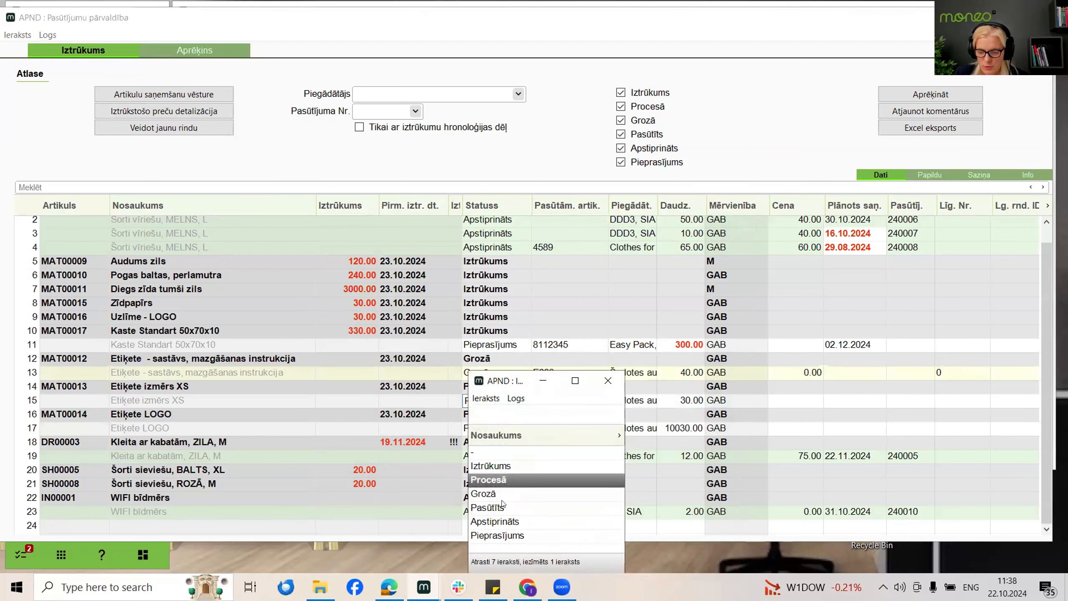
click(503, 494)
click(516, 428)
click(522, 427)
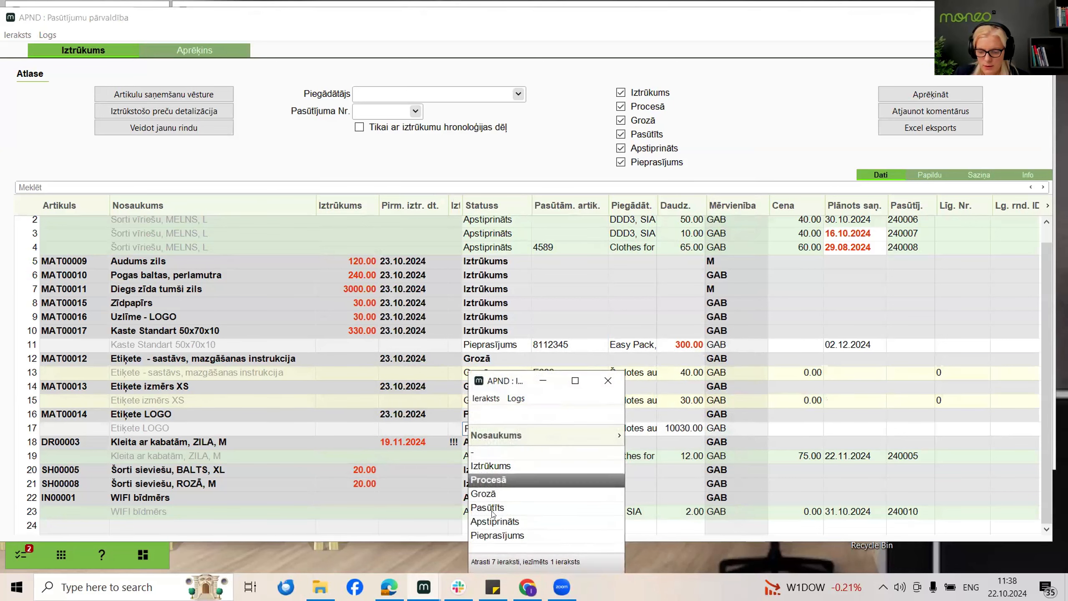
click(494, 494)
key(Tab)
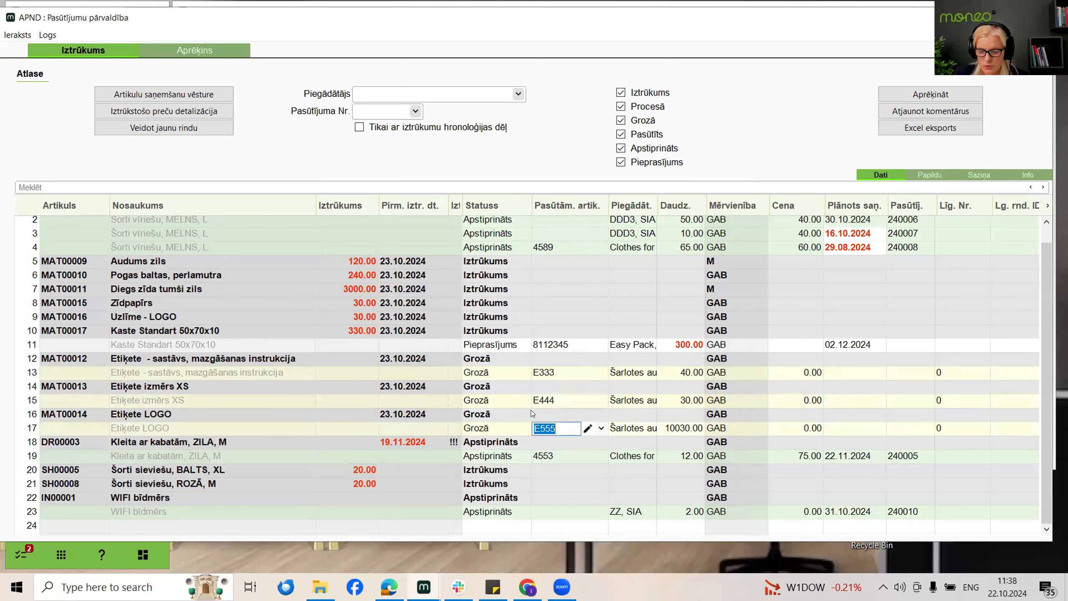
Try to set the Grozā row of MAT00012 to Pasūtīts as a multi-row order, manually selecting MAT00012, MAT00013 and MAT00014, then close the selection
click(518, 372)
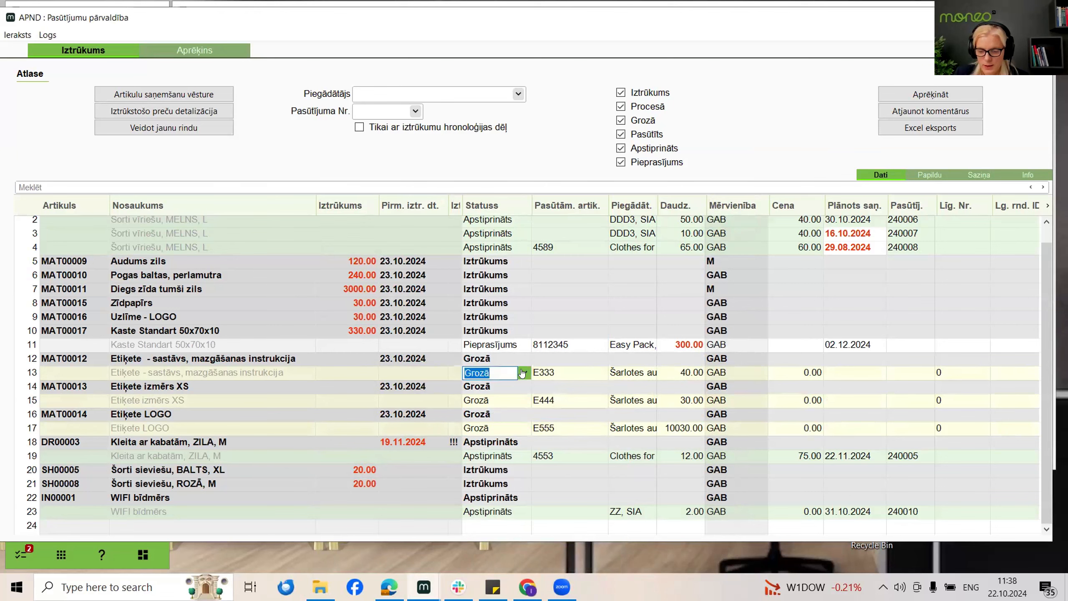
click(524, 373)
click(498, 516)
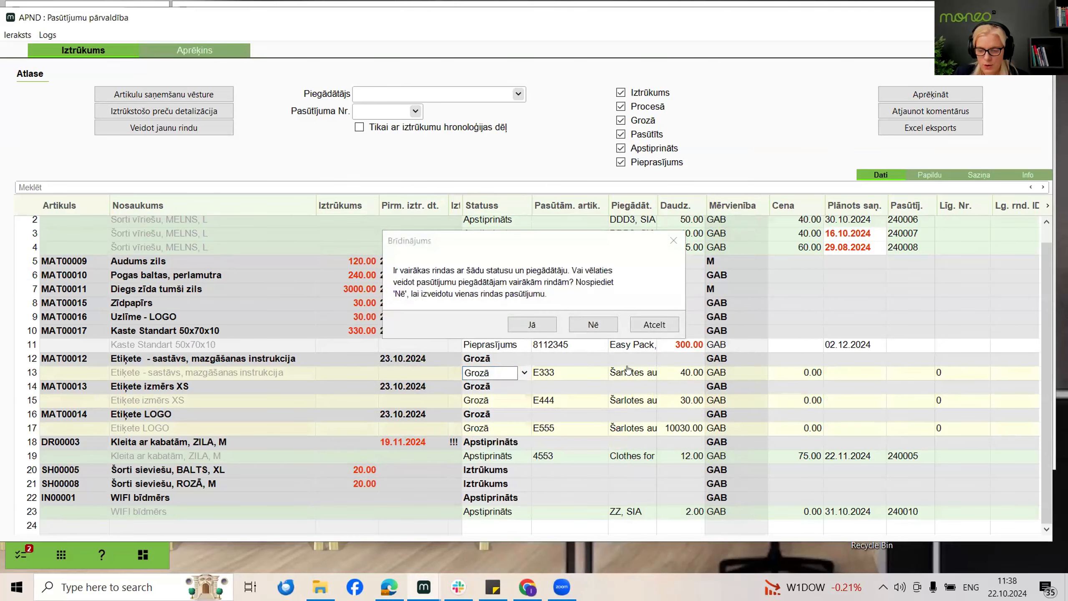
click(543, 324)
click(511, 315)
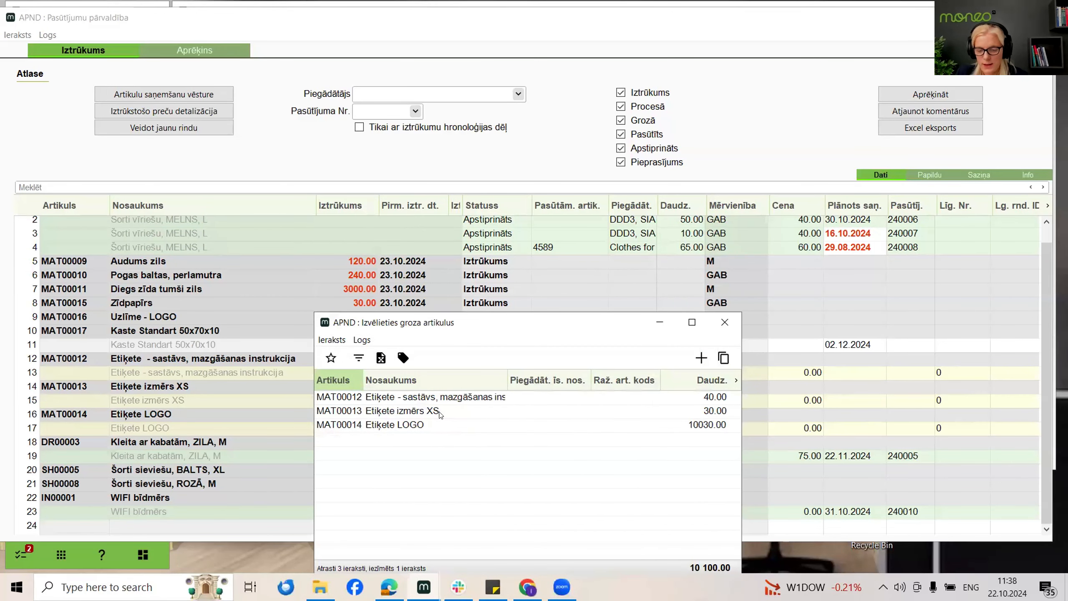
drag(448, 409, 449, 403)
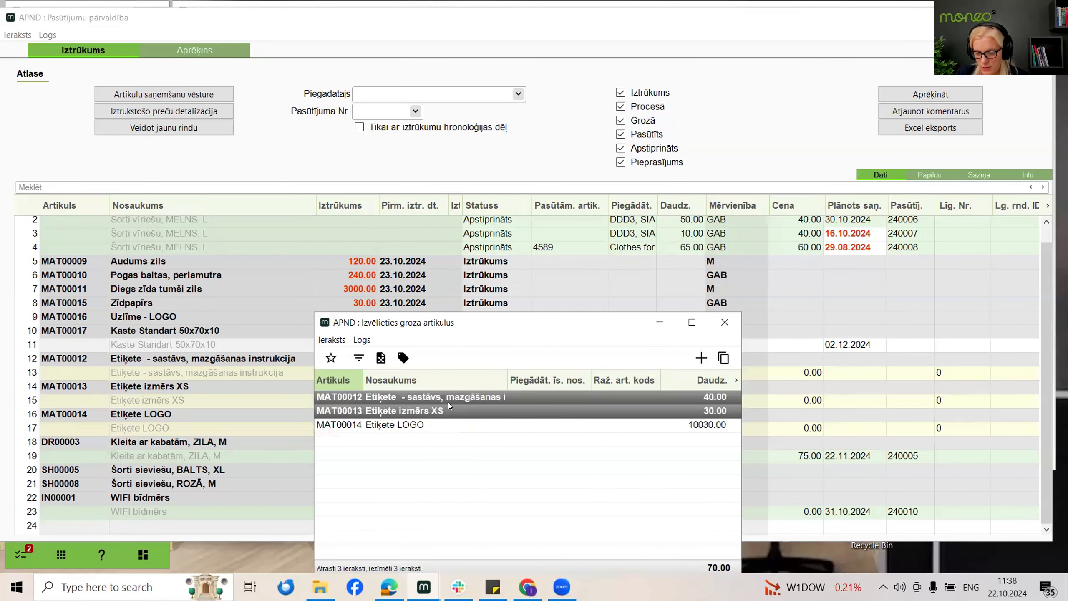
click(439, 424)
click(725, 322)
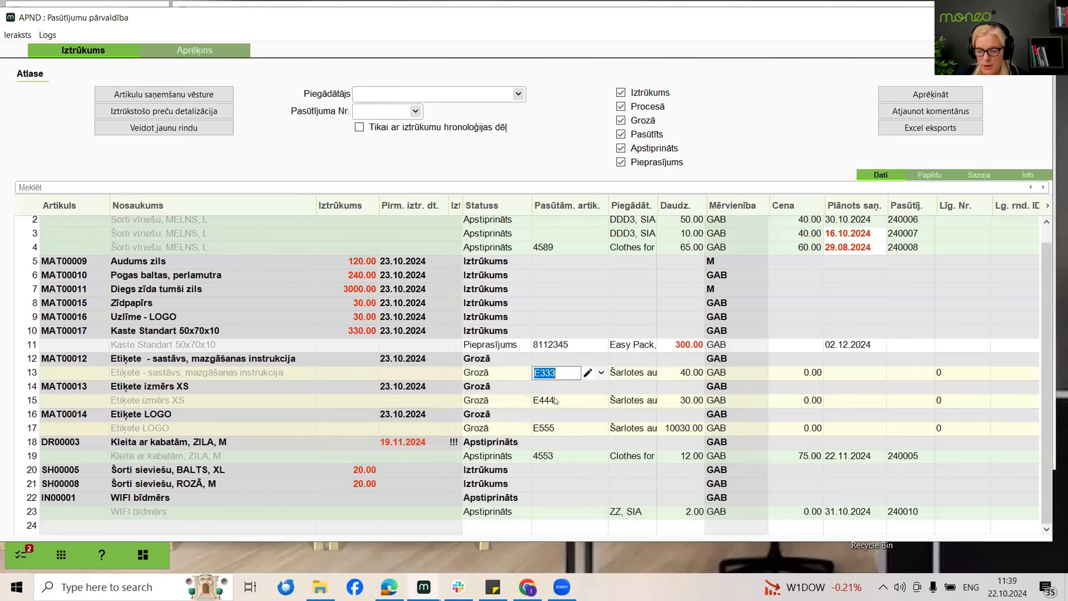
Set the Grozā row of MAT00012 to Pasūtīts, creating one supplier order that covers all Grozā rows of the same supplier
click(526, 373)
click(525, 372)
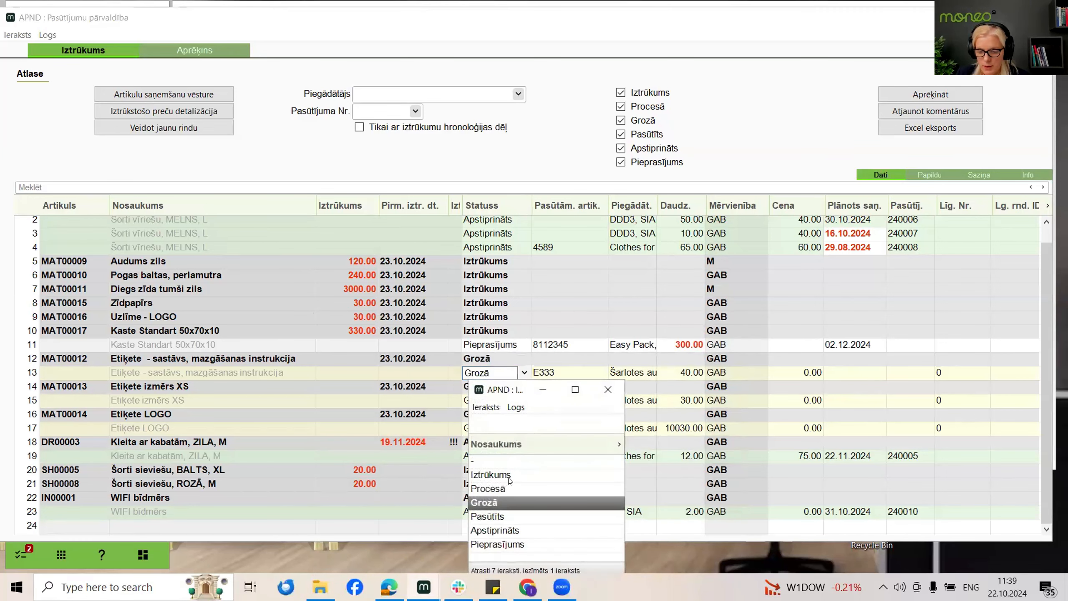
double_click(503, 514)
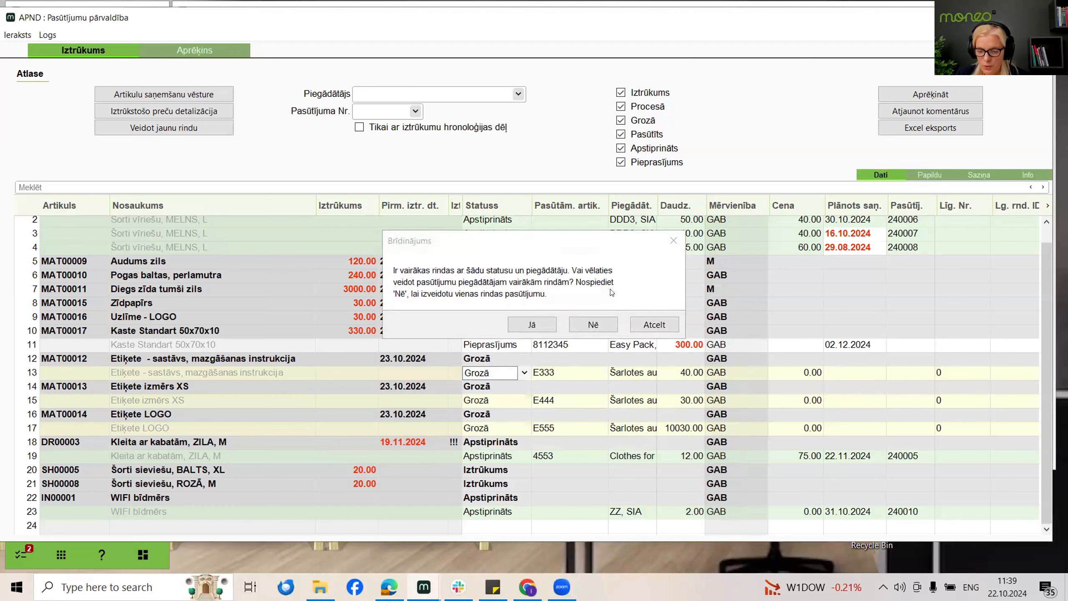
click(531, 323)
click(575, 313)
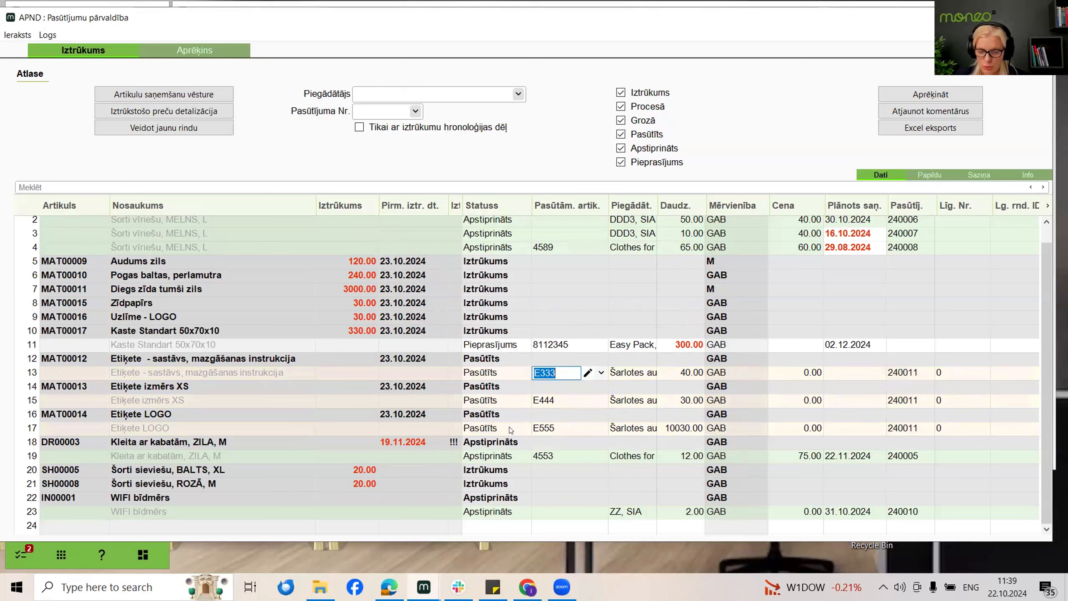
Open the supplier order linked to the MAT00012 row, review its item rows and close it
click(910, 372)
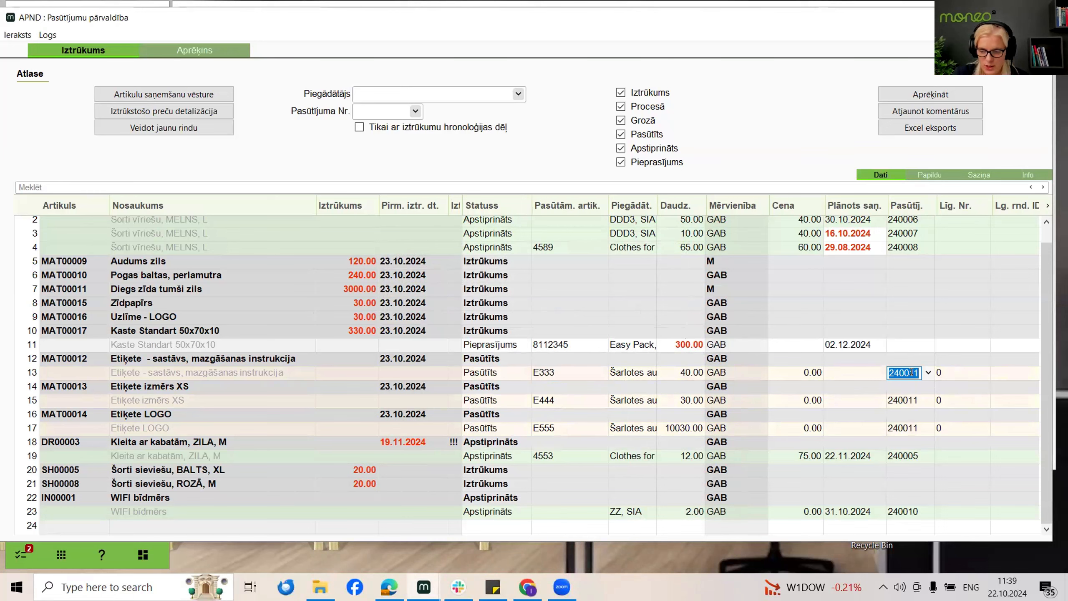
double_click(910, 372)
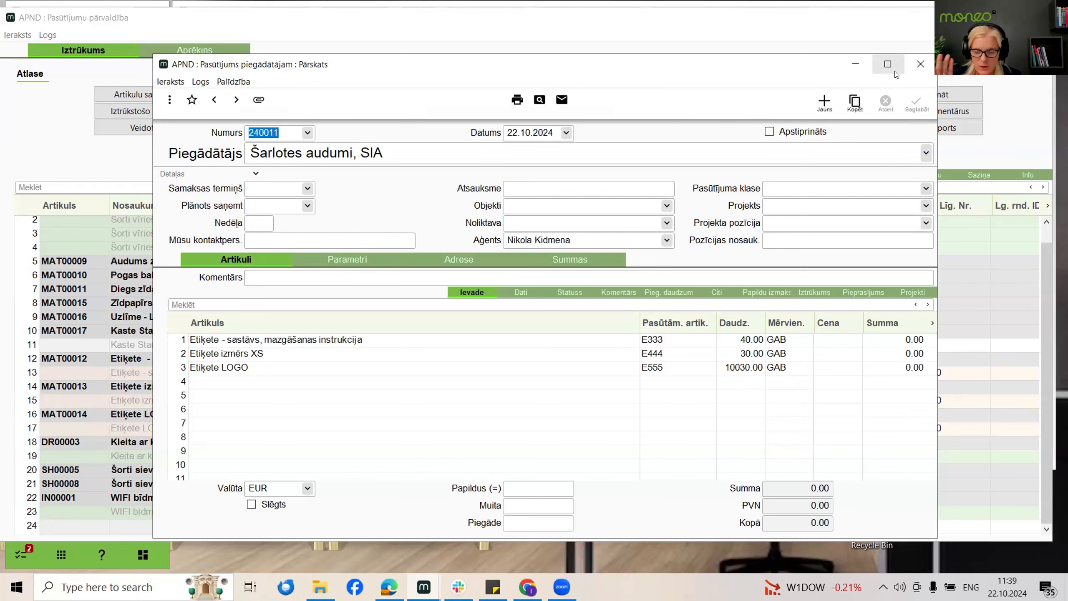
click(920, 64)
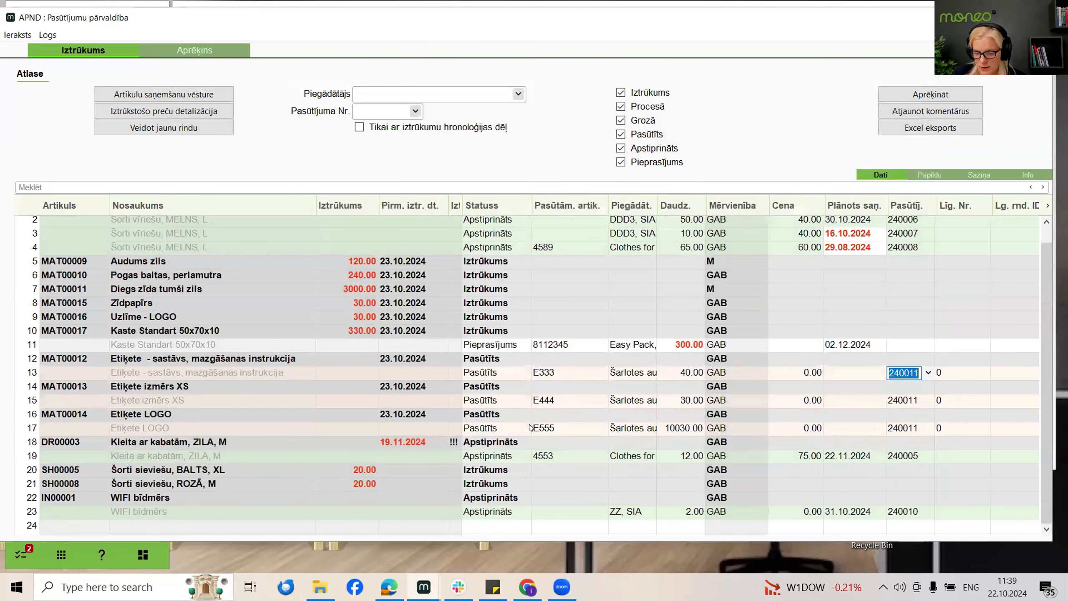
Try to change the status of the Pasūtīts row of MAT00014 to Procesā
click(512, 432)
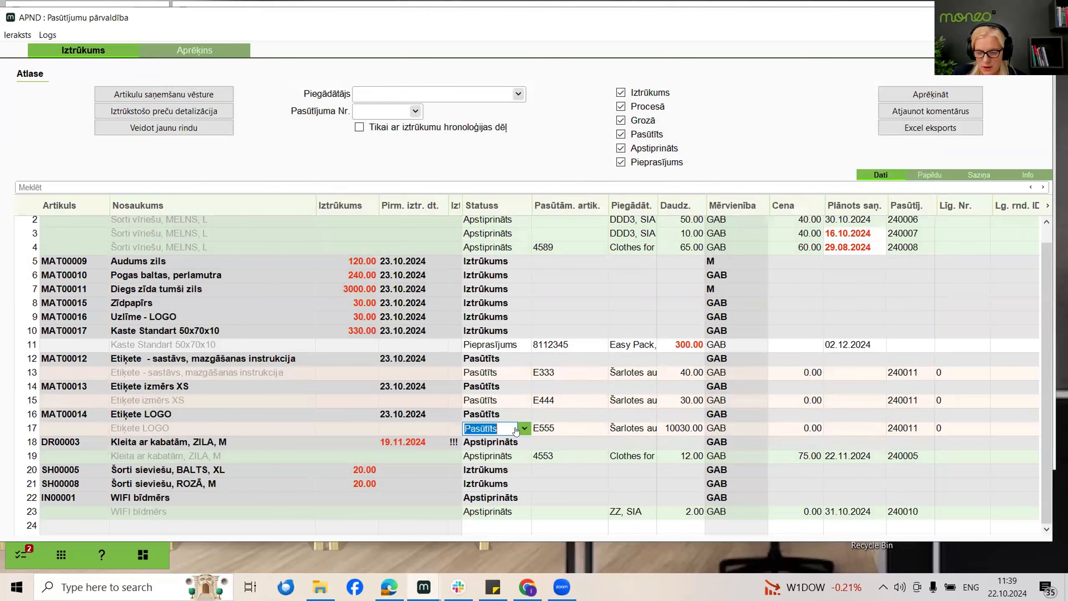
click(520, 431)
double_click(490, 479)
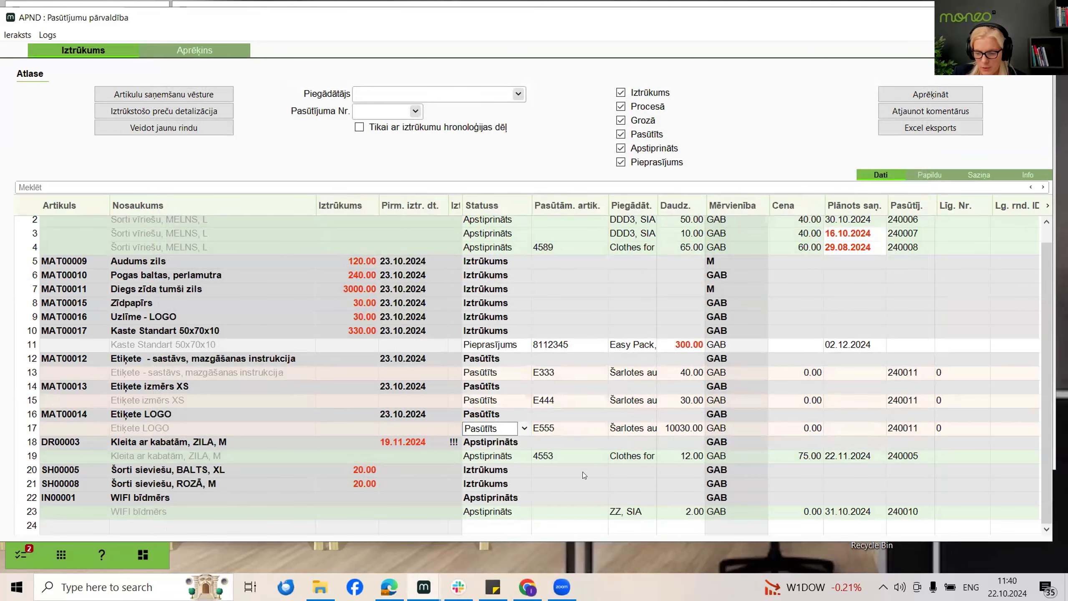
Recalculate the shortage list and set the Pasūtīts row of MAT00014 back to Procesā
click(971, 87)
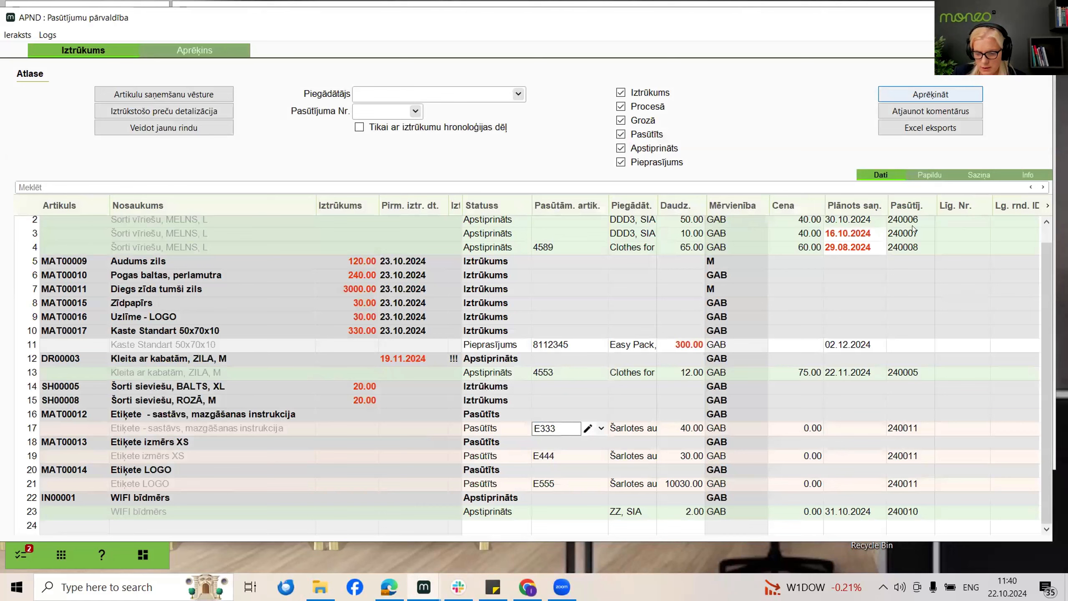
click(519, 484)
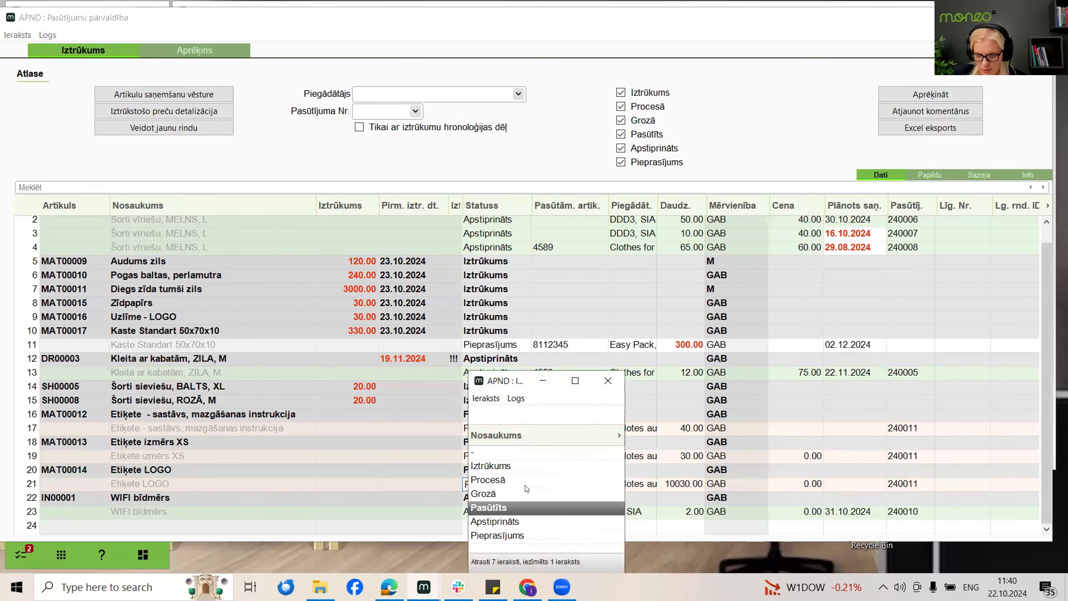
key(Escape)
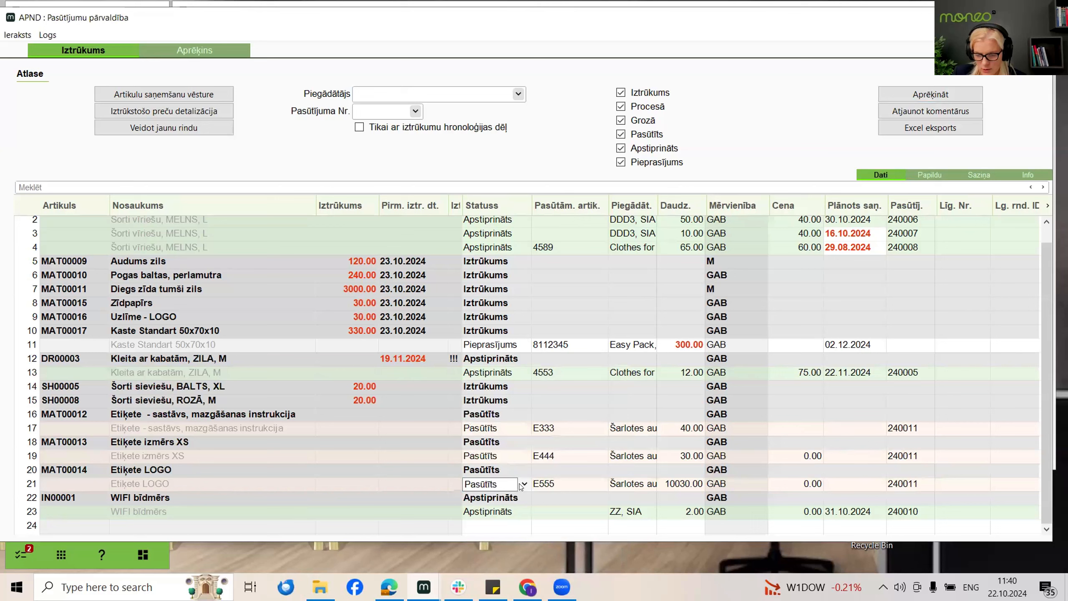
click(522, 486)
click(523, 485)
click(503, 480)
key(Tab)
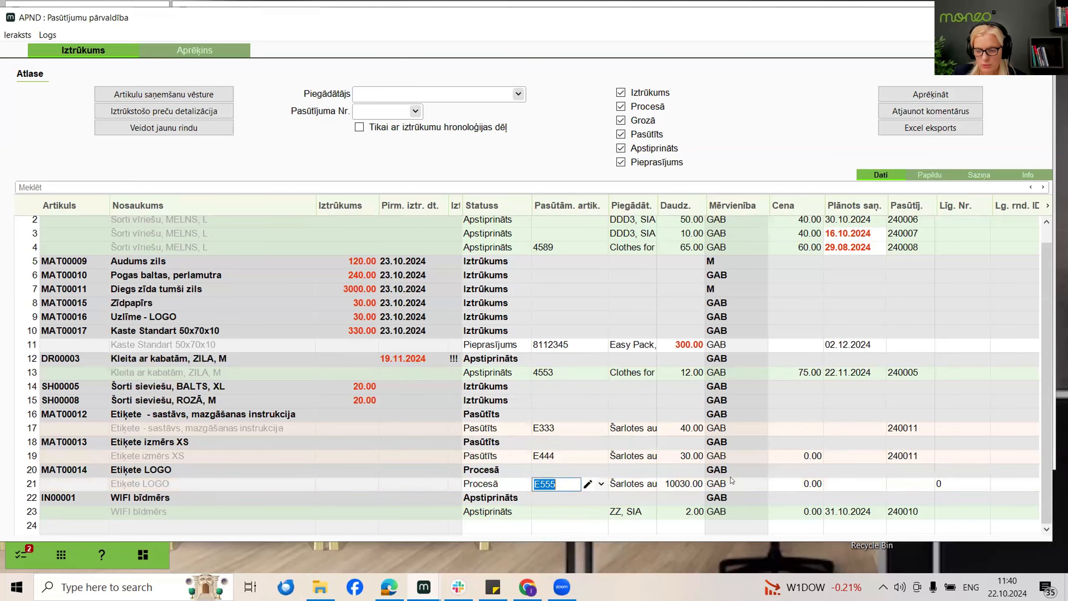
Open the supplier order linked to the MAT00013 row, check which item rows it contains and close it
click(900, 449)
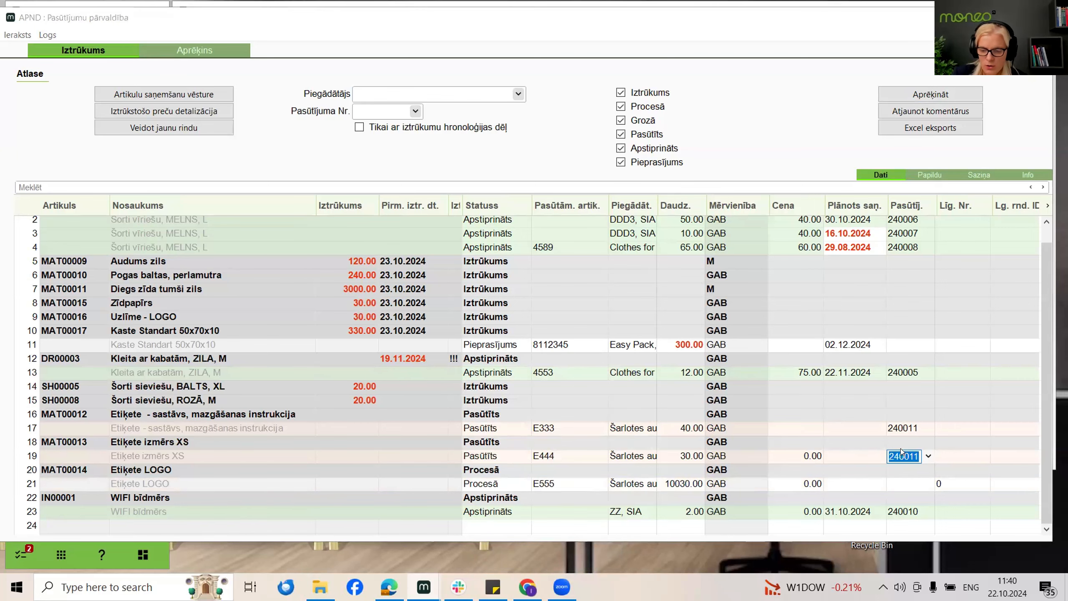
click(900, 448)
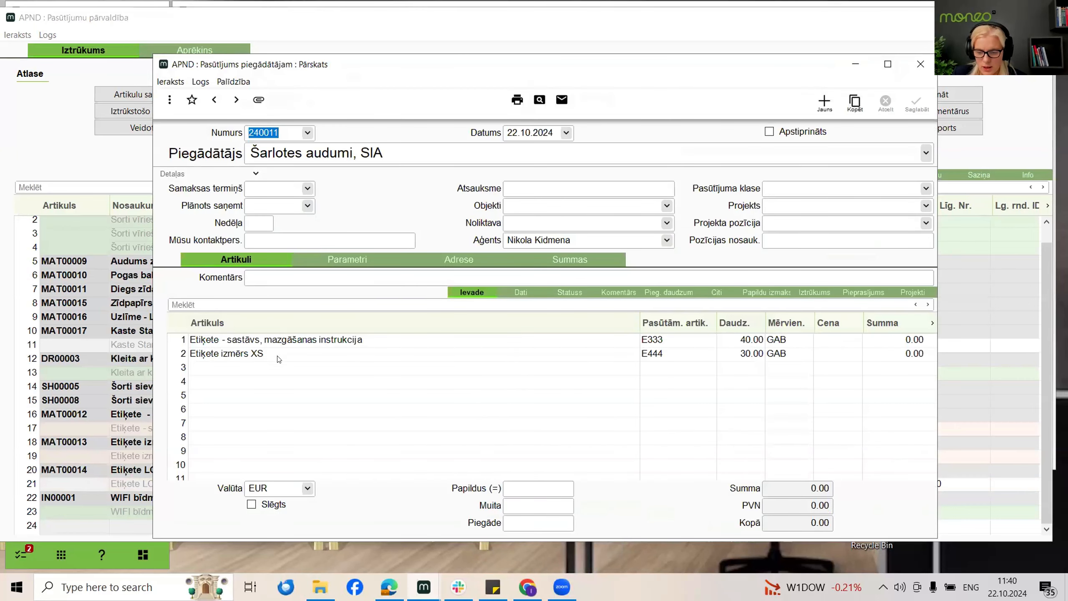
key(Escape)
Clear the orderable item and the supplier from the Procesā row of MAT00014
click(544, 483)
key(BackSpace)
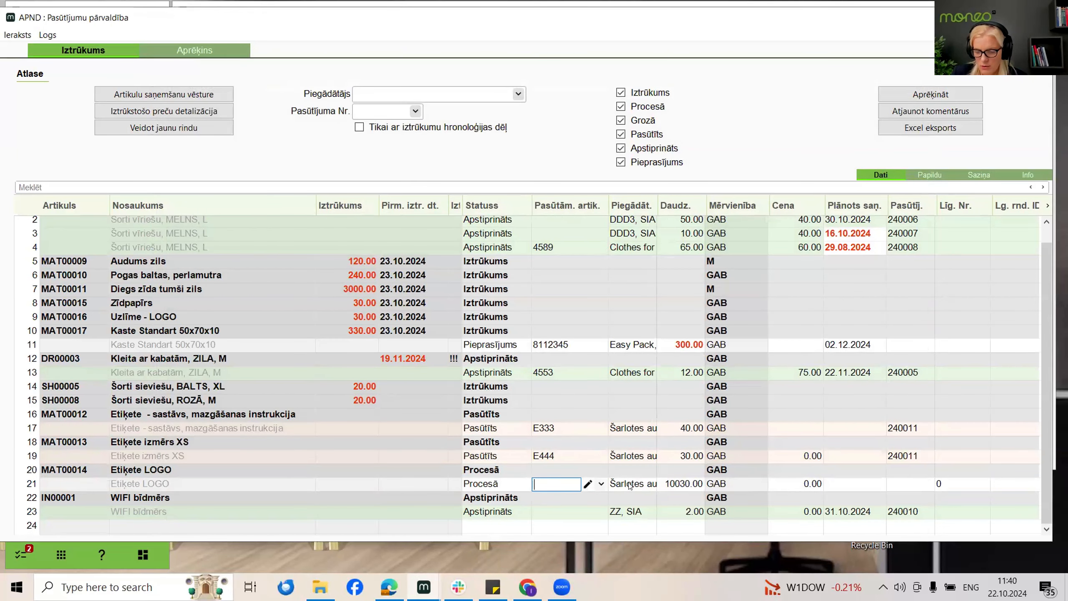
click(630, 485)
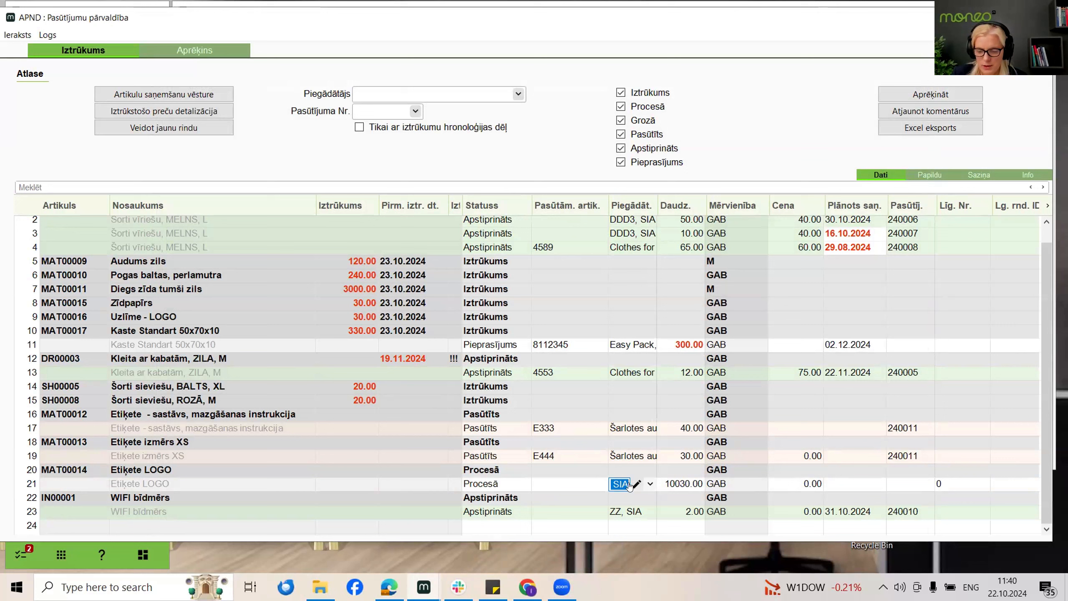
click(569, 484)
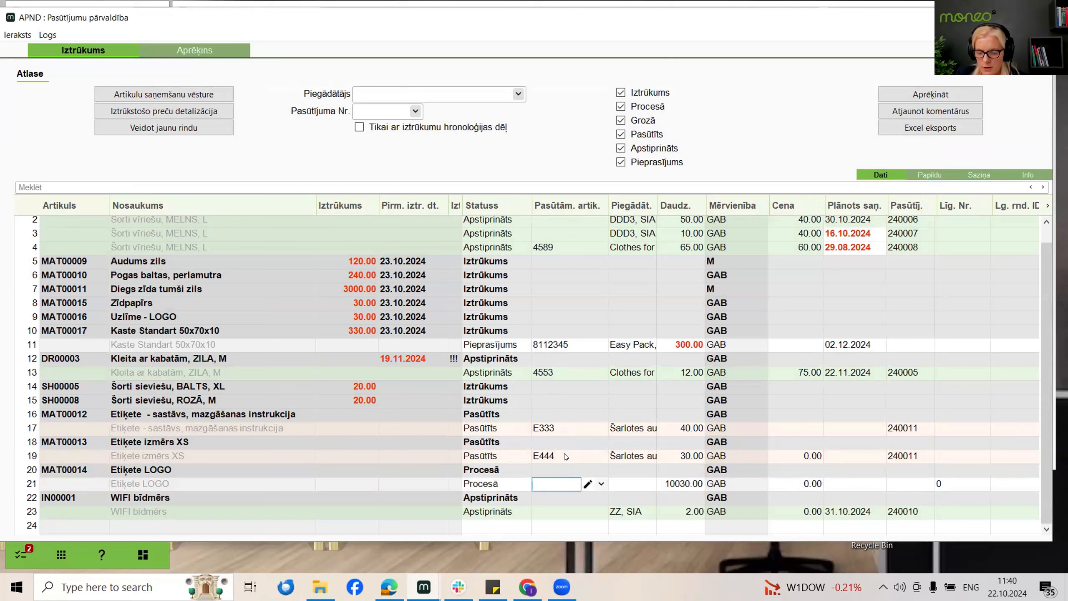
Change the status of the MAT00012 row to Apstiprināts and apply it to all rows of the same supplier order
click(500, 430)
click(520, 428)
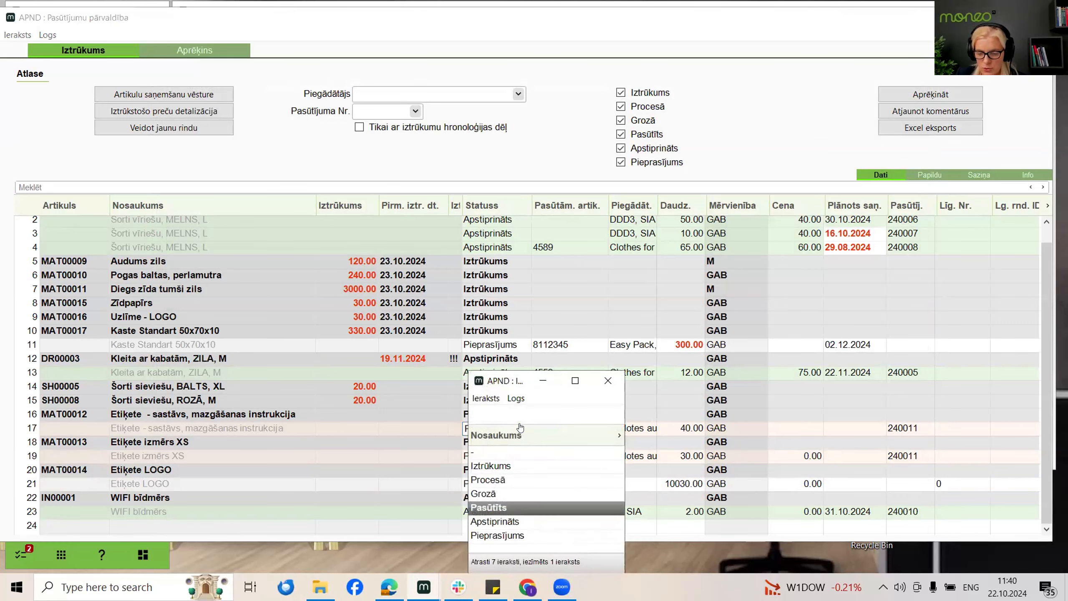
key(Return)
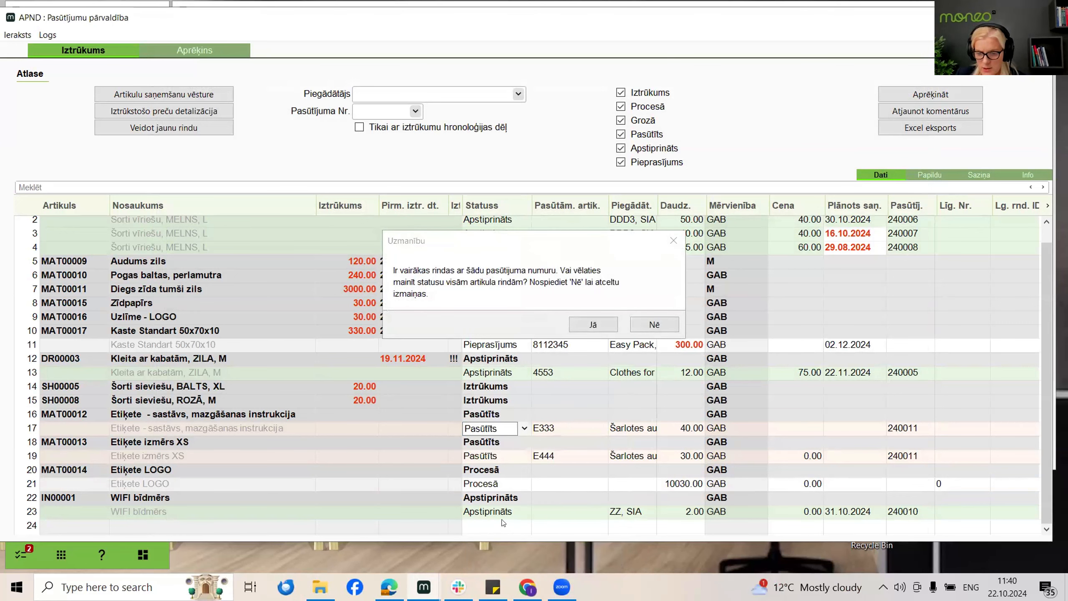
click(582, 326)
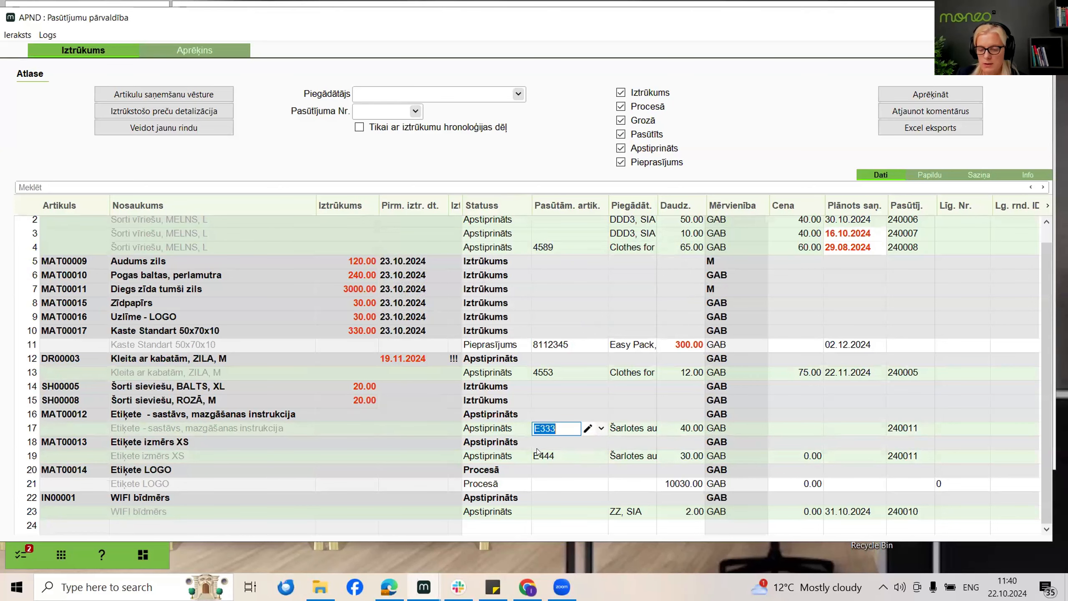
Open the supplier order linked to the MAT00012 row, check its approval state and close it
click(502, 428)
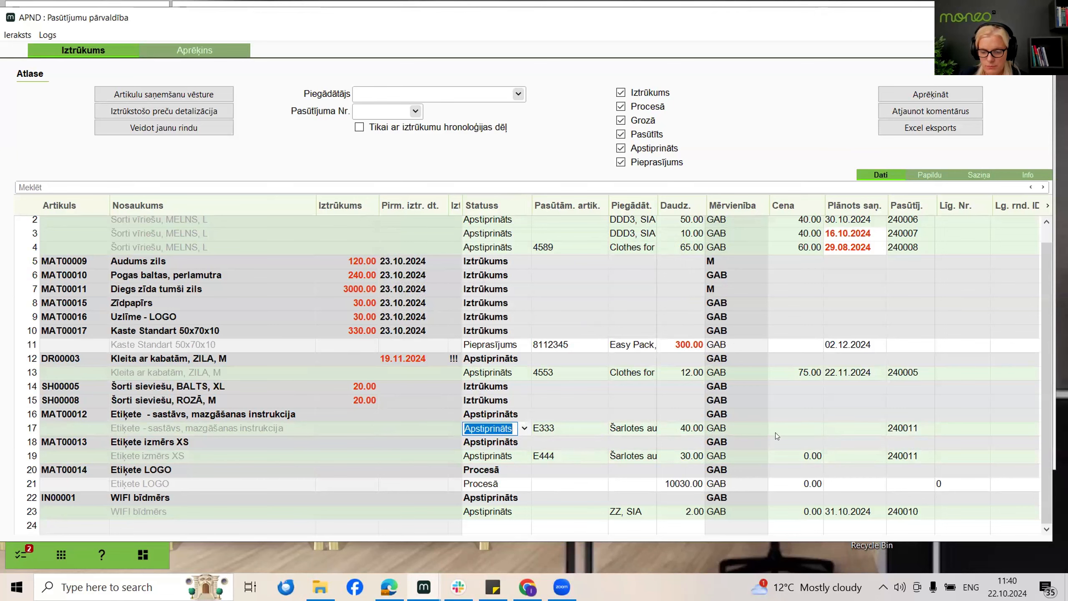
double_click(898, 427)
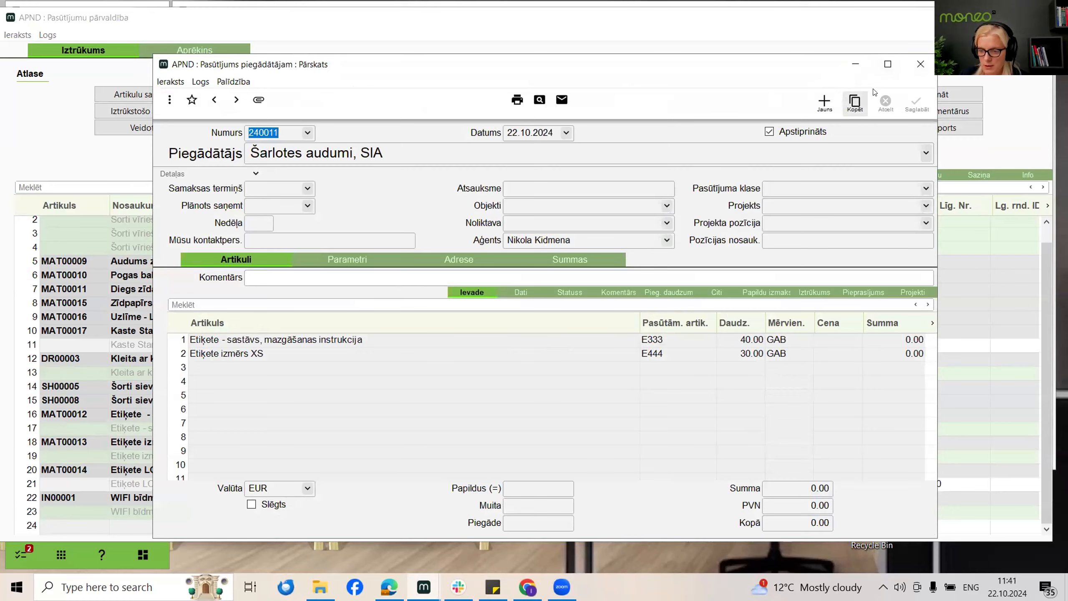
click(921, 64)
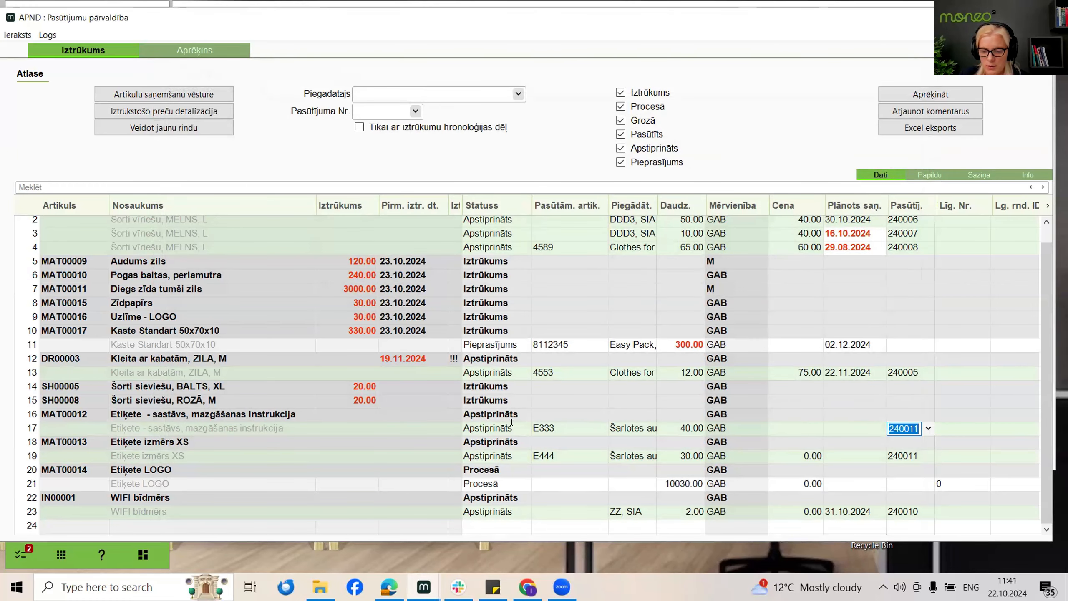
Return the Apstiprināts row of MAT00012 to Pasūtīts, applying the change to all rows of the same supplier order
click(512, 426)
click(523, 429)
click(510, 508)
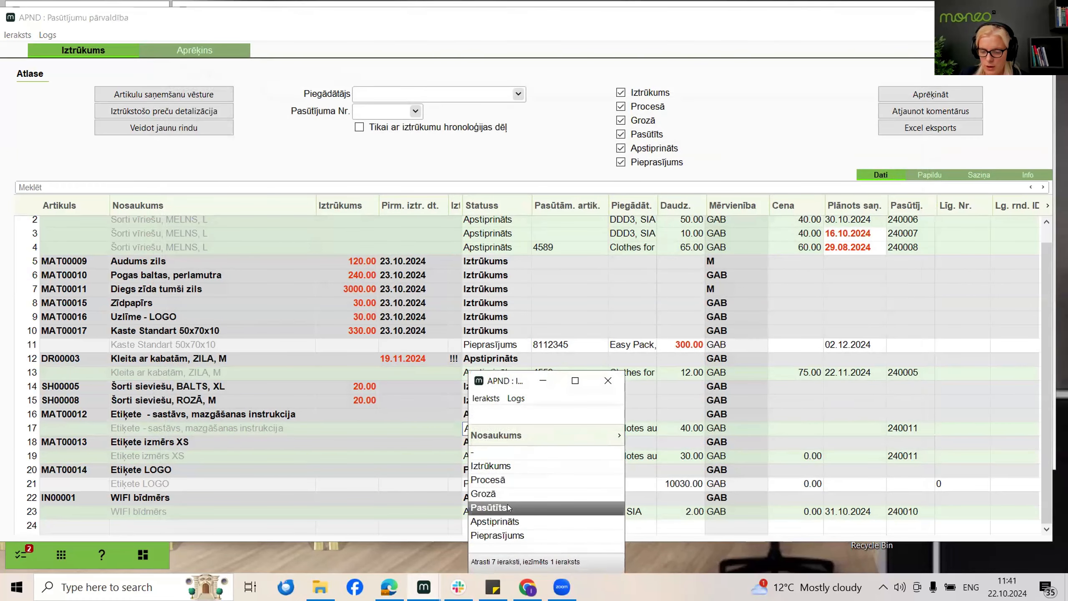
click(590, 330)
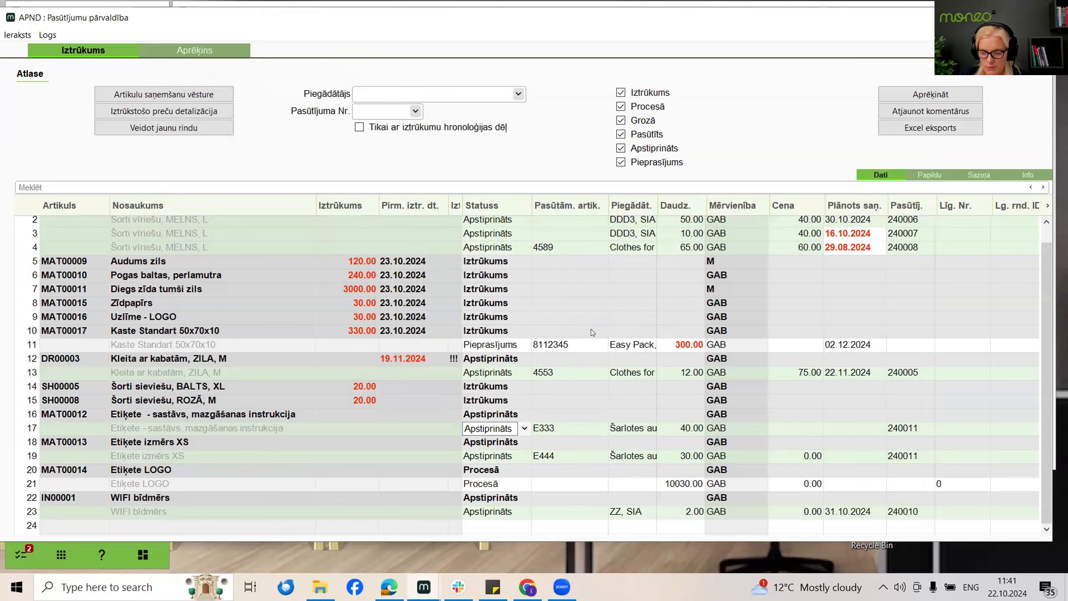
click(542, 427)
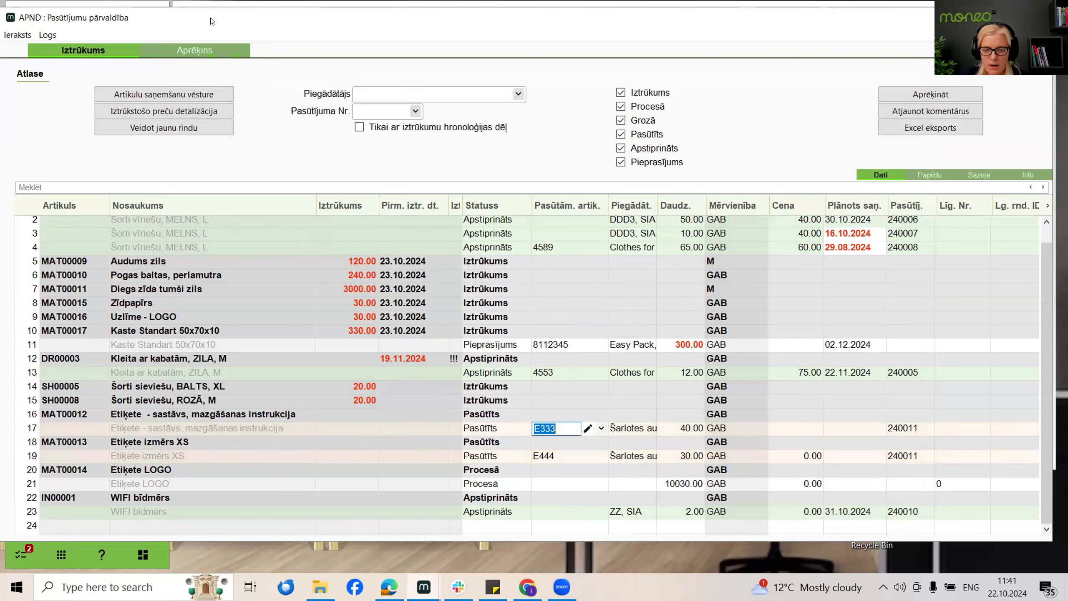
Open the general settings, search for "pas" and display Pasūtījumu parametri
drag(211, 18, 323, 44)
click(17, 28)
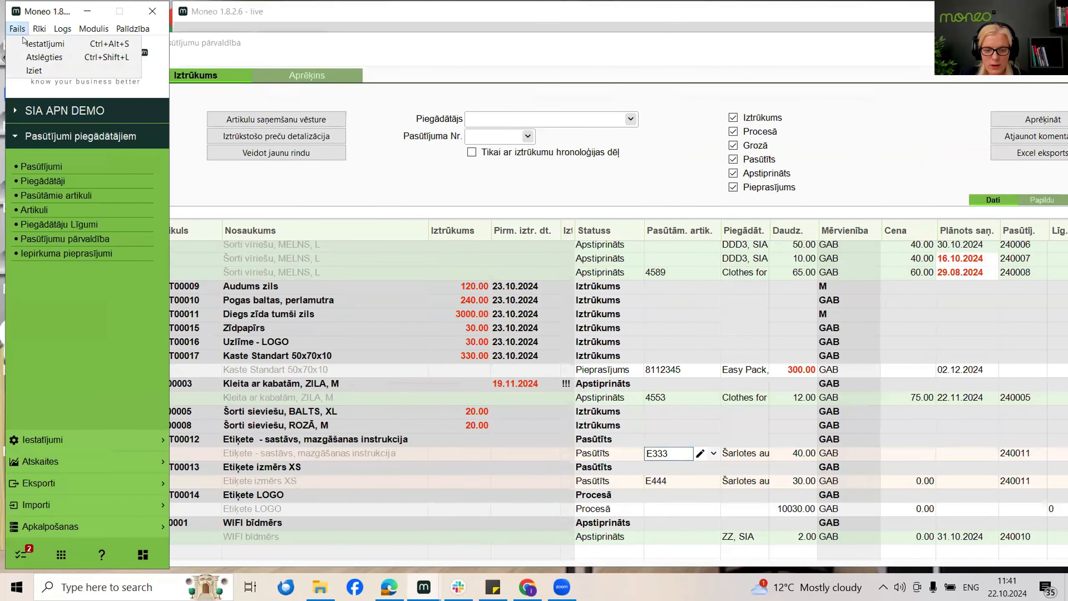
click(27, 44)
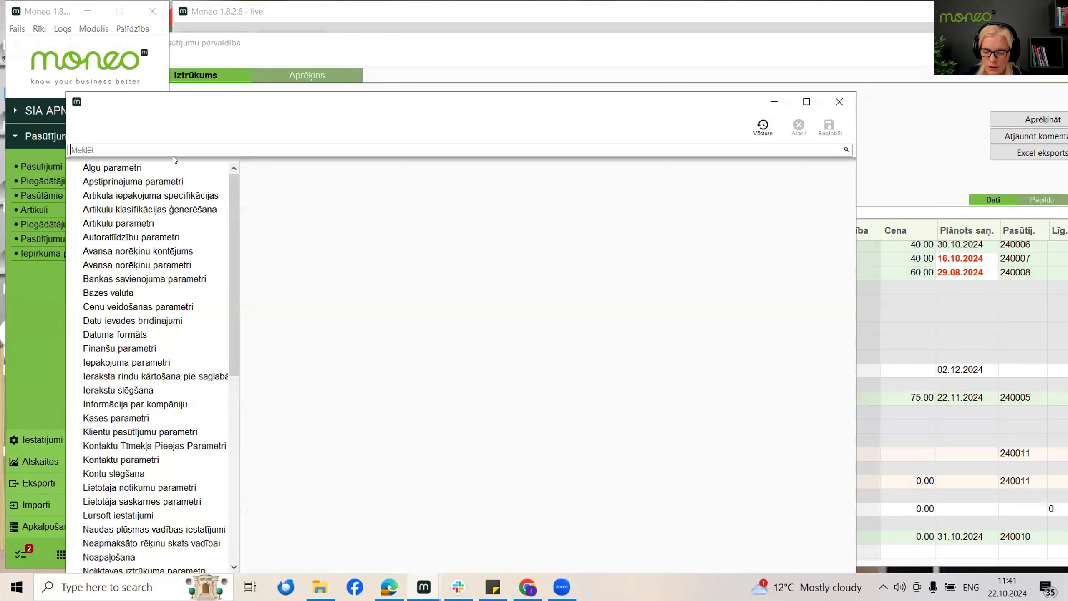
text(pas)
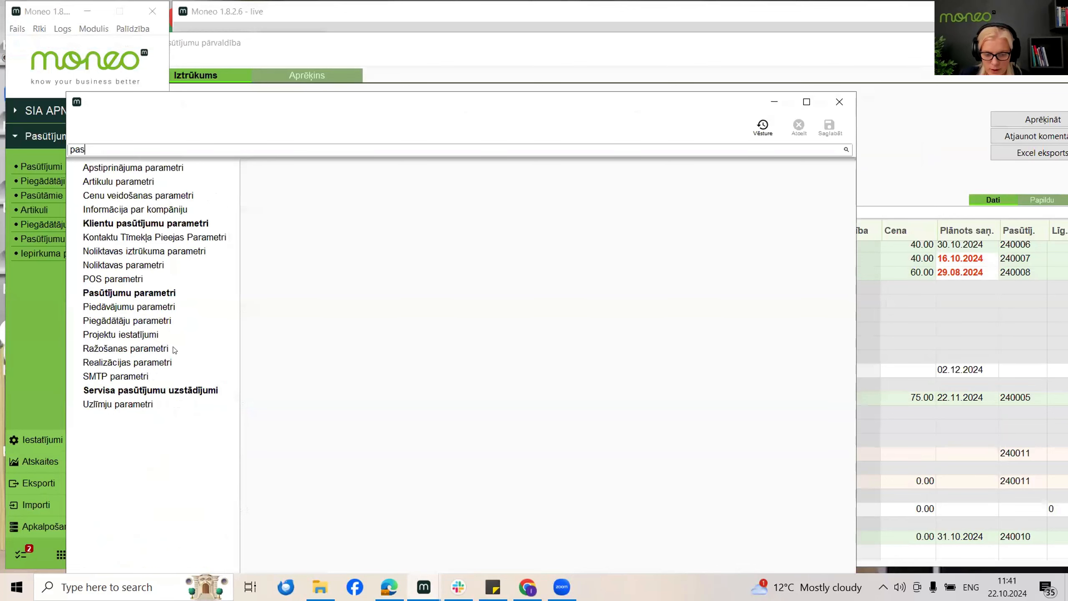
click(171, 295)
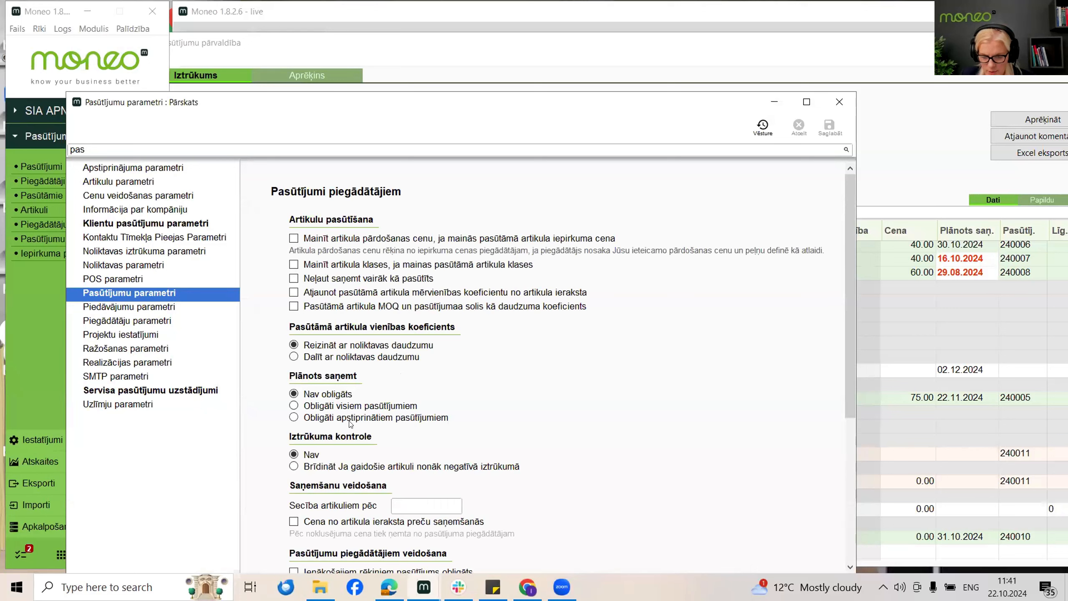
Set Plānots saņemt to Obligāti apstiprinātiem pasūtījumiem, save the order parameters and close the settings
drag(349, 421, 284, 412)
click(293, 417)
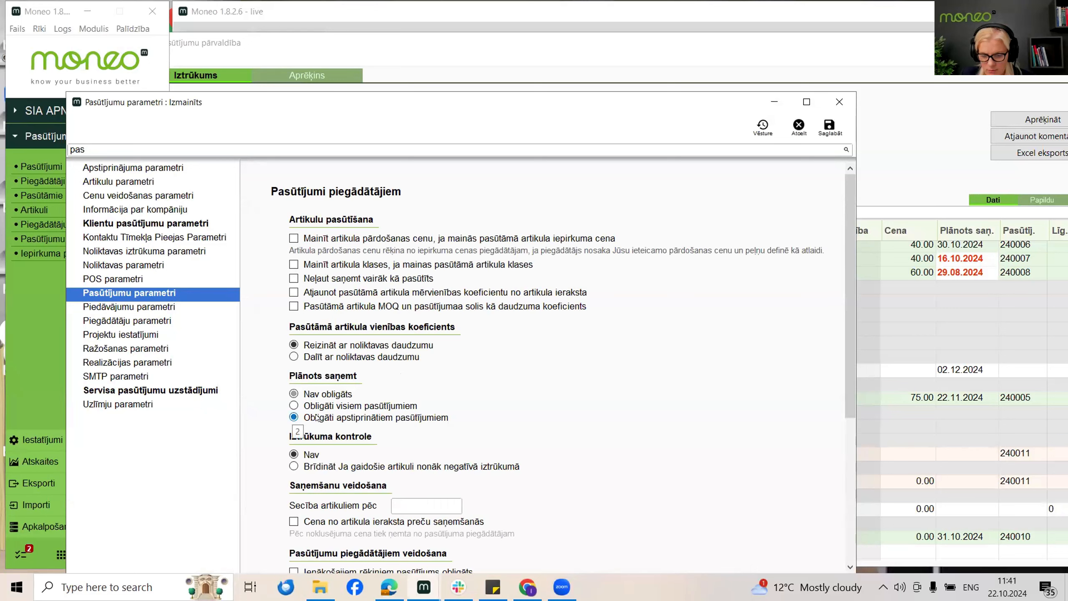
click(831, 128)
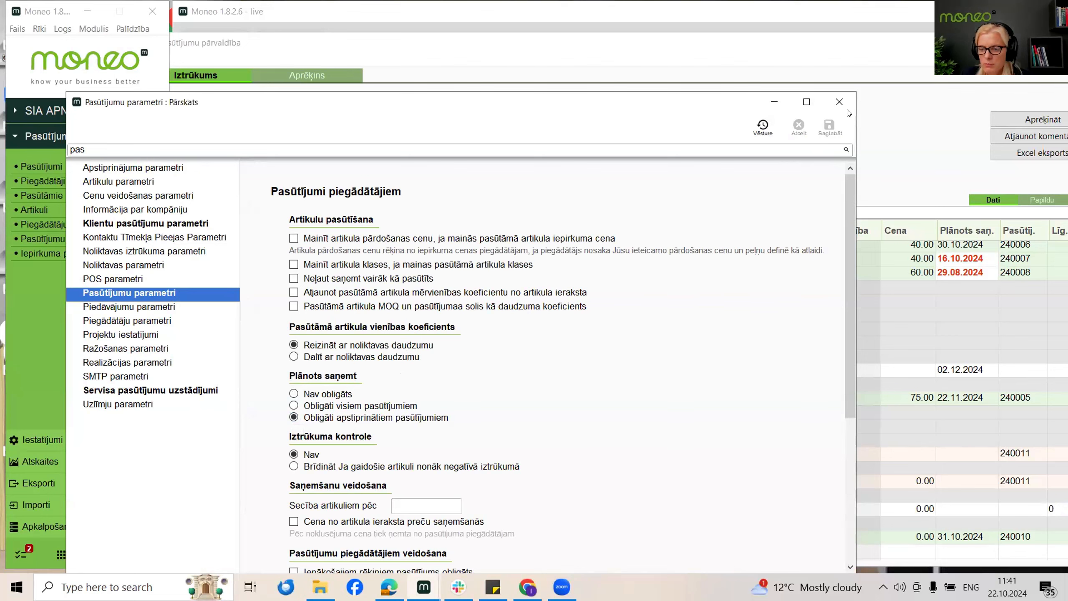
click(849, 101)
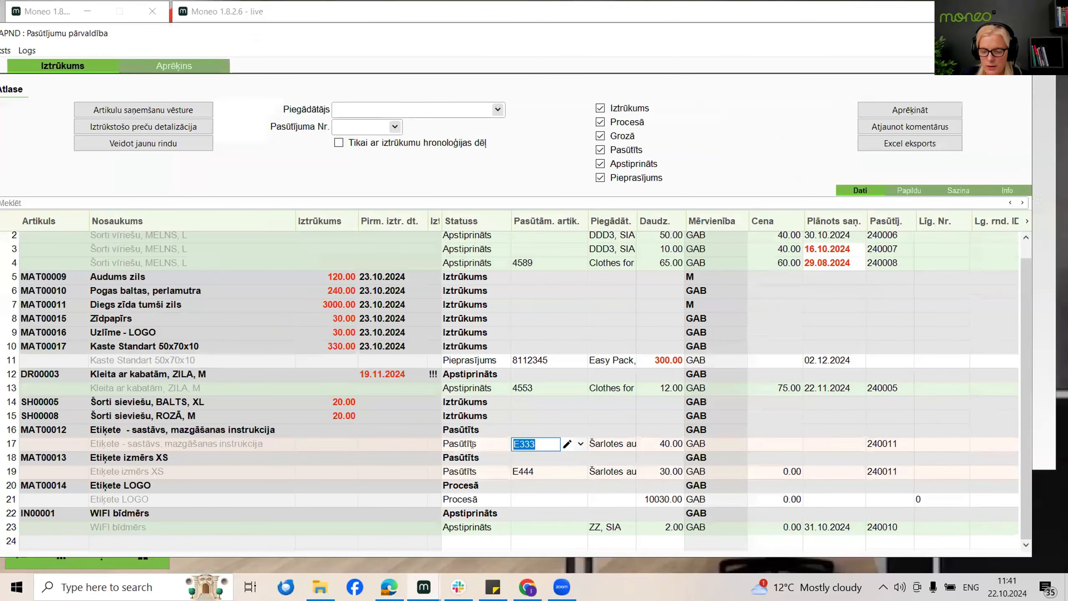
Try to change the MAT00012 order row from Pasūtīts to Apstiprināts without a planned receipt date
click(472, 444)
click(501, 445)
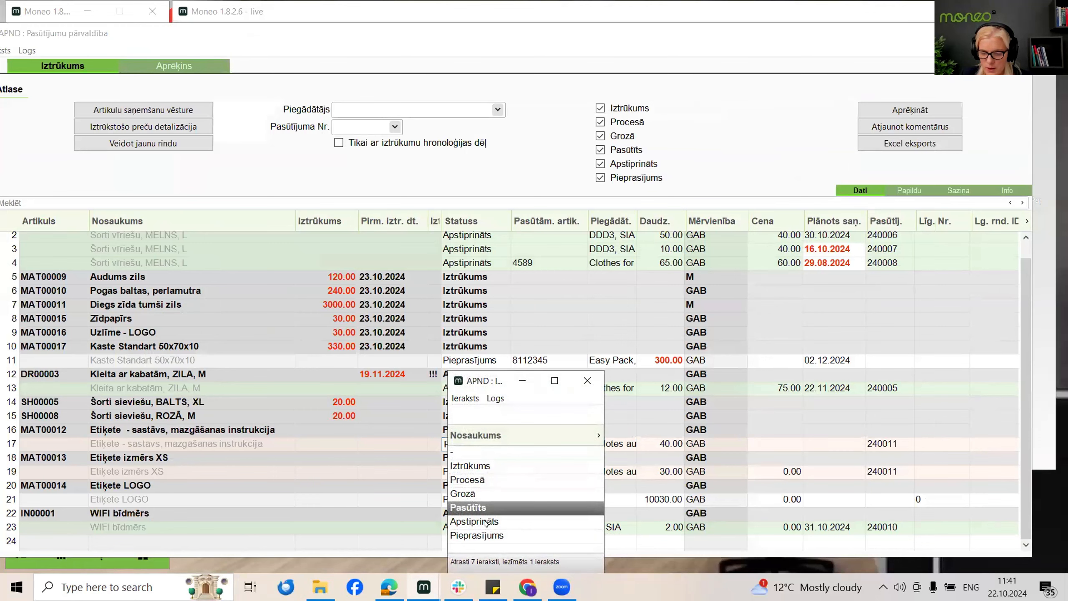
double_click(485, 522)
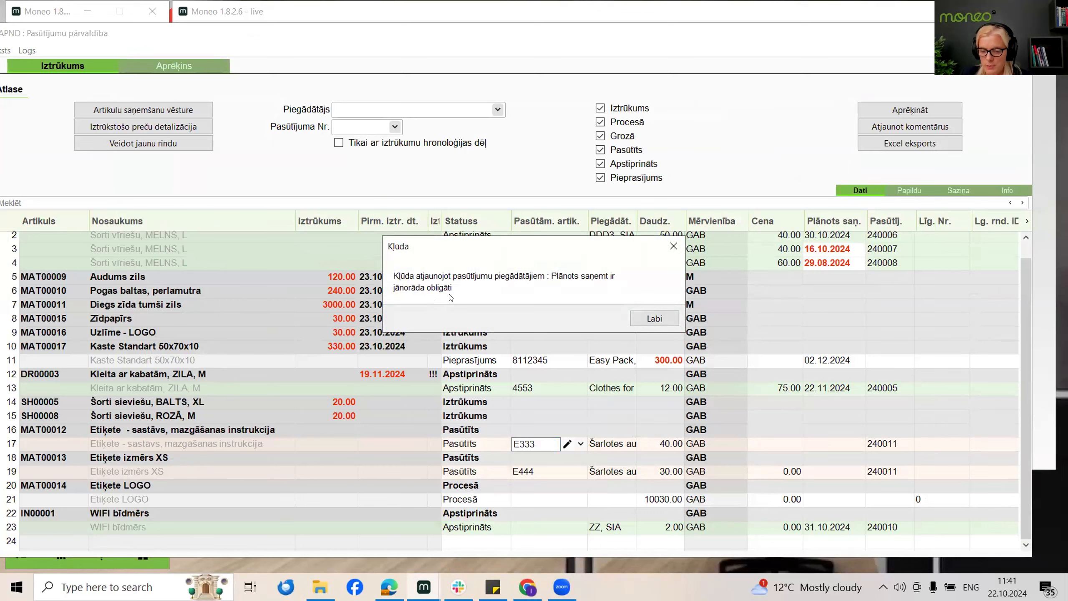
click(673, 246)
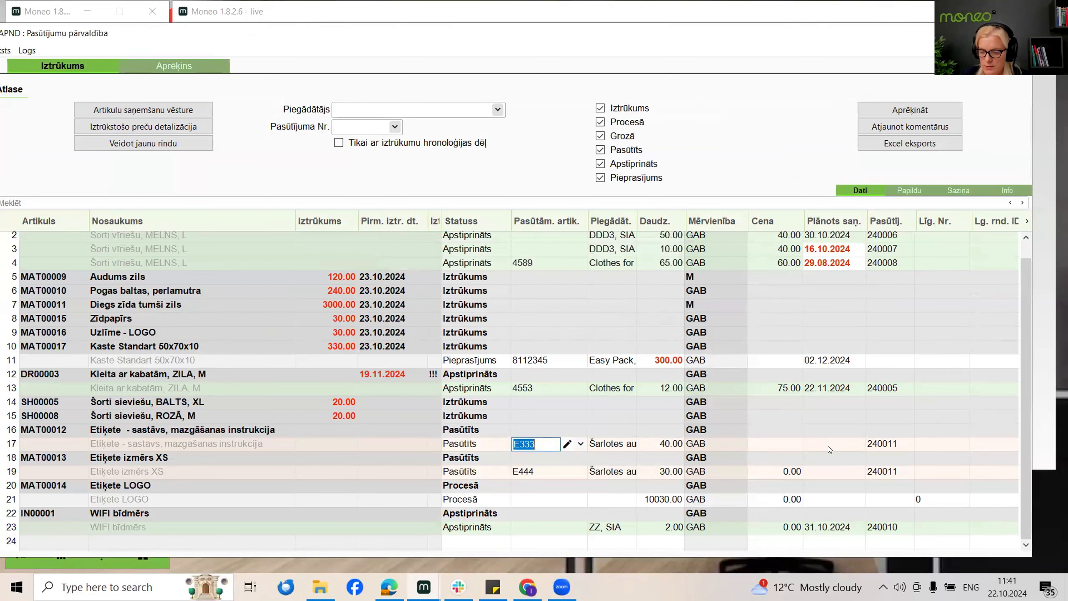
Set the Plānots saņemt date to 22.10.2024 on the MAT00012 and MAT00013 order rows
click(851, 447)
click(860, 442)
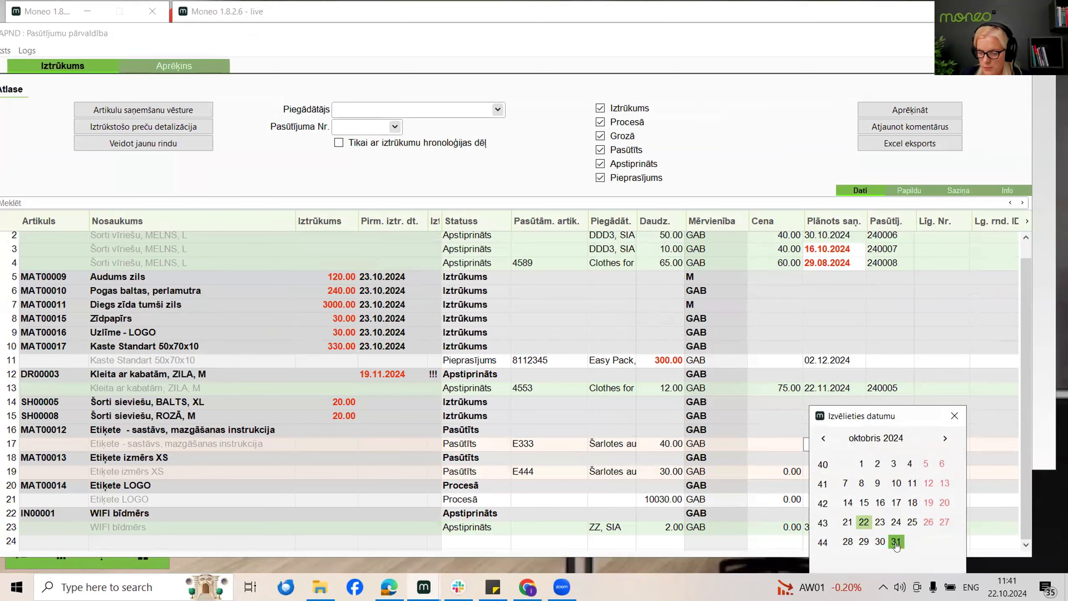
click(897, 542)
click(857, 448)
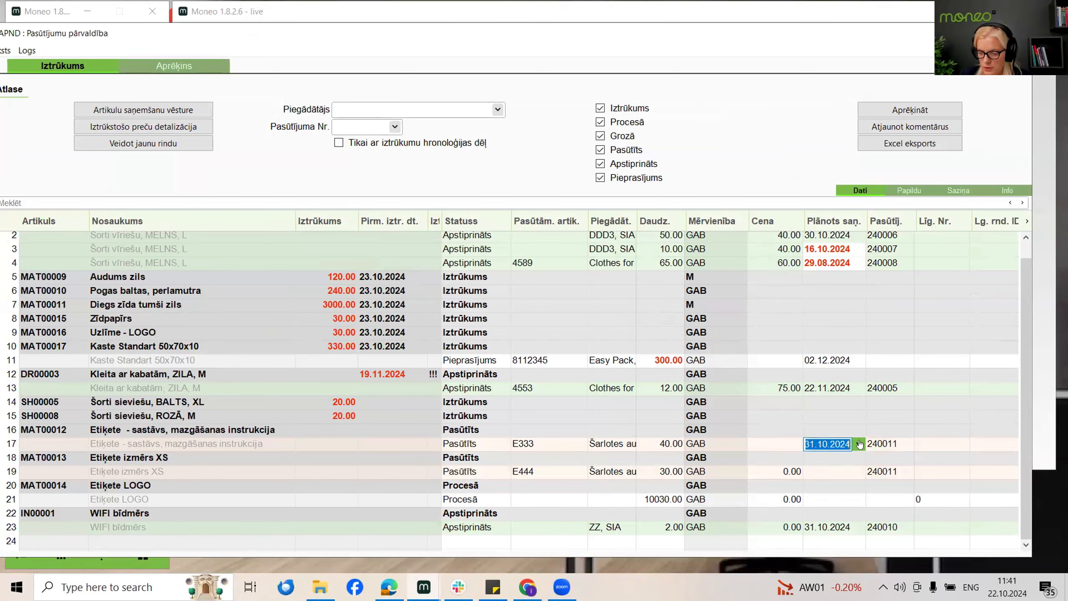
click(861, 444)
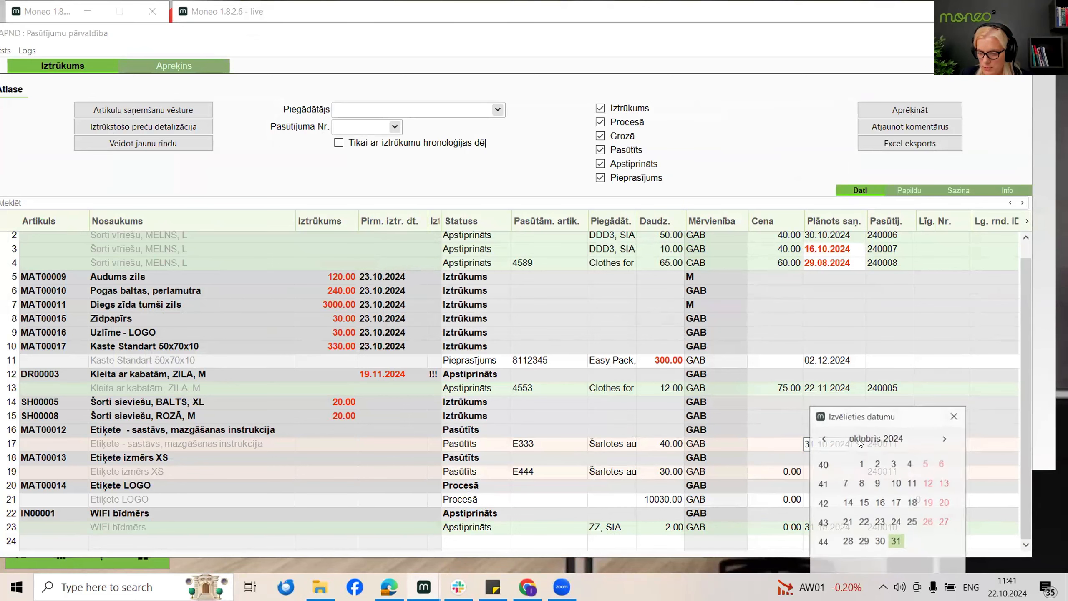
click(863, 522)
click(854, 478)
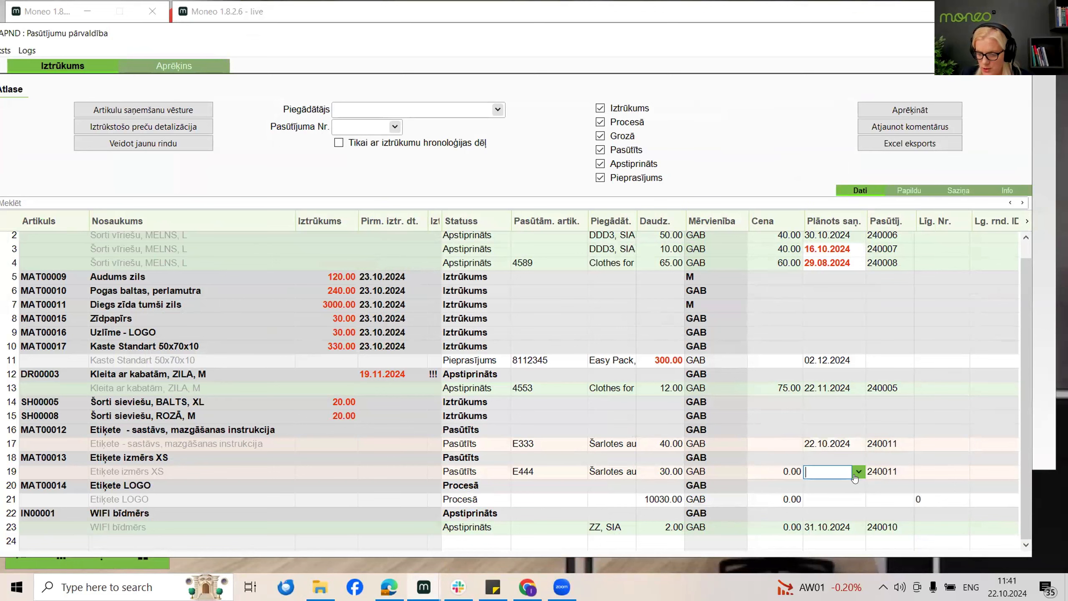
click(856, 478)
click(862, 523)
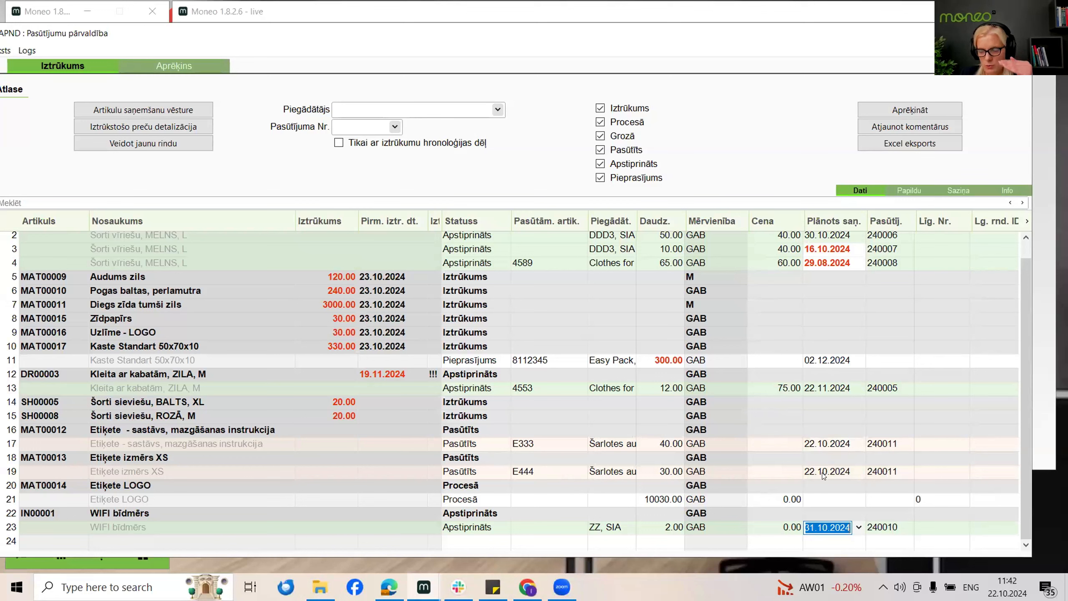
Change the MAT00012 order row's status to Apstiprināts and apply it to all rows of the same supplier order
click(504, 445)
click(504, 445)
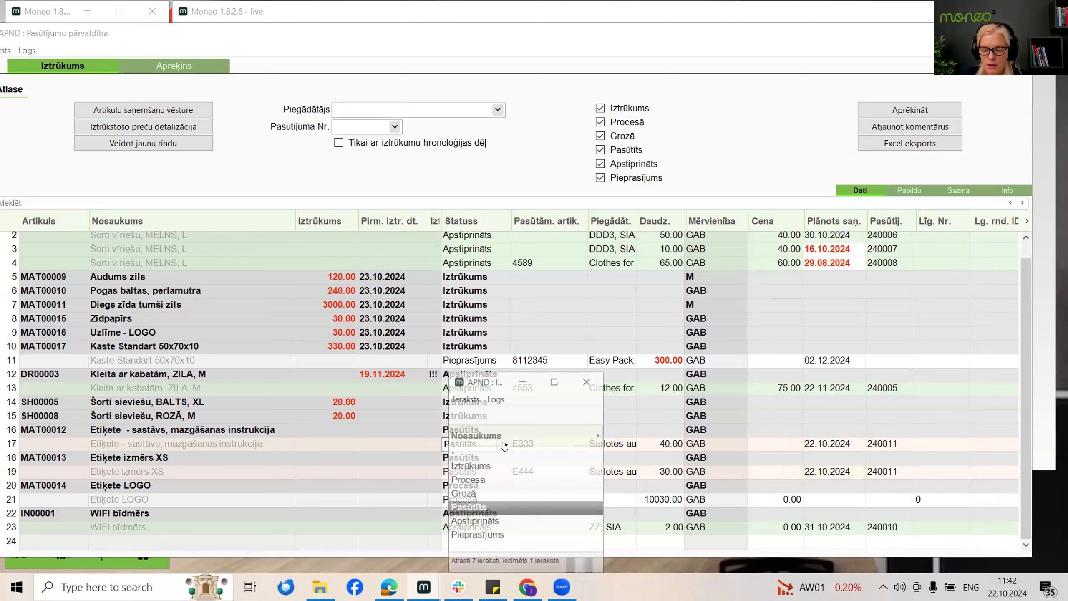
click(500, 522)
click(599, 320)
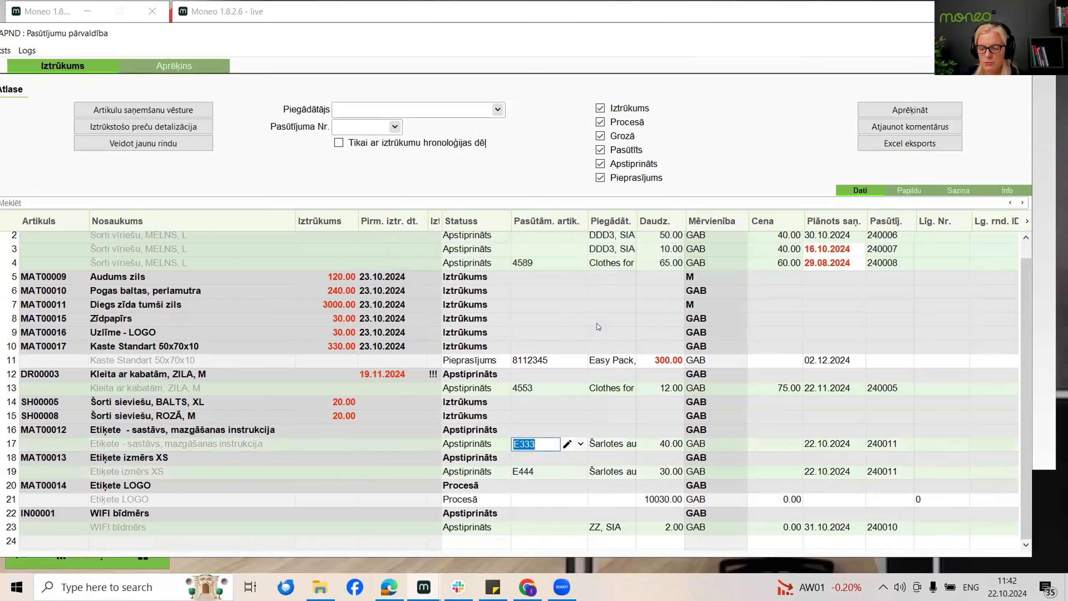
Open the supplier order linked to the approved MAT00012 row, check its planned receipt date and close it
click(472, 443)
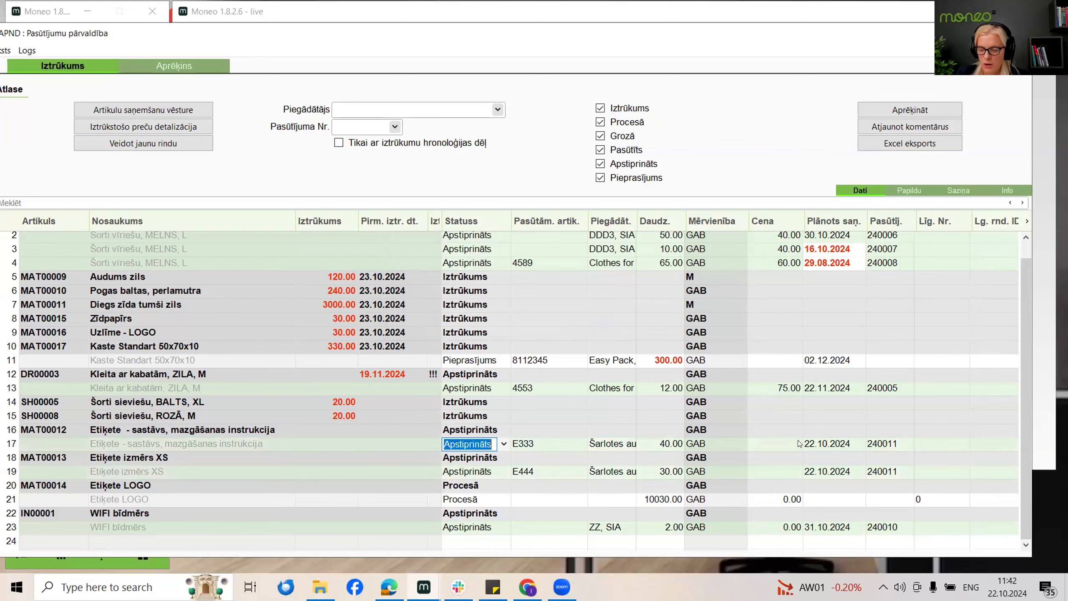
click(883, 443)
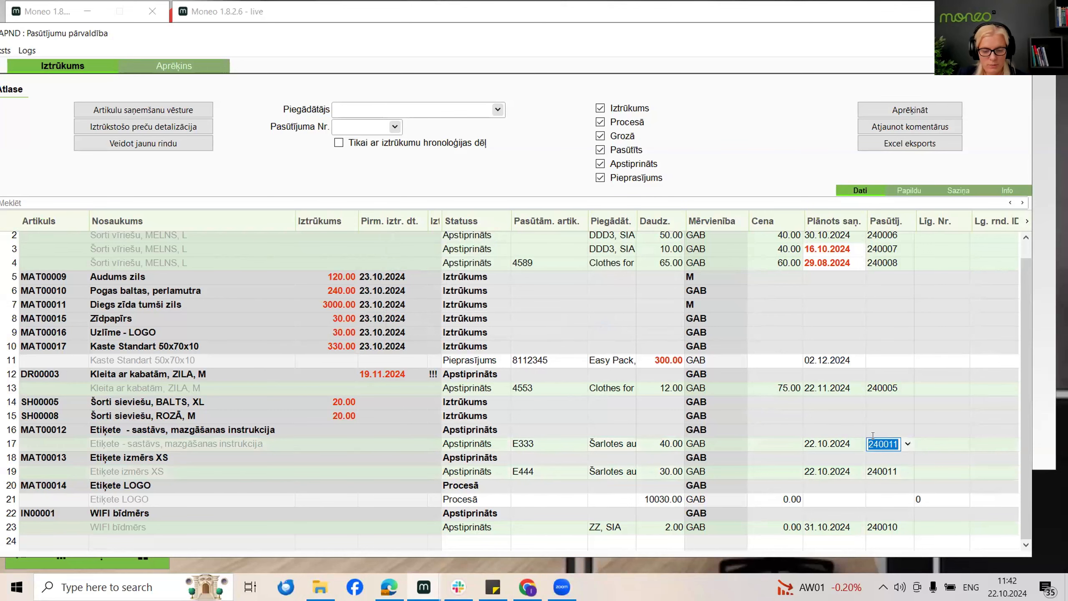
double_click(873, 435)
click(283, 202)
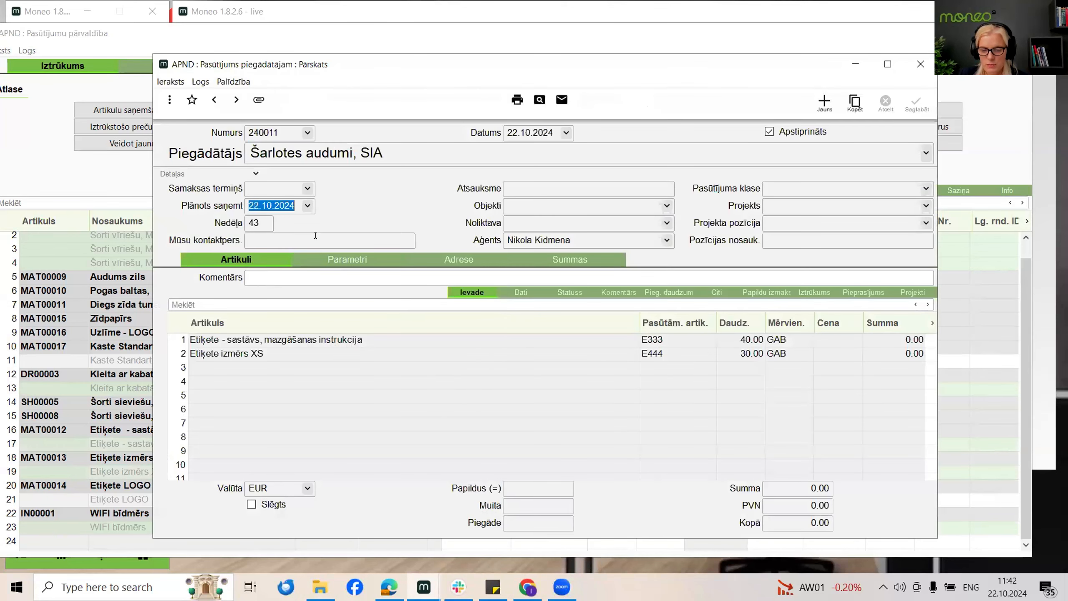
click(921, 64)
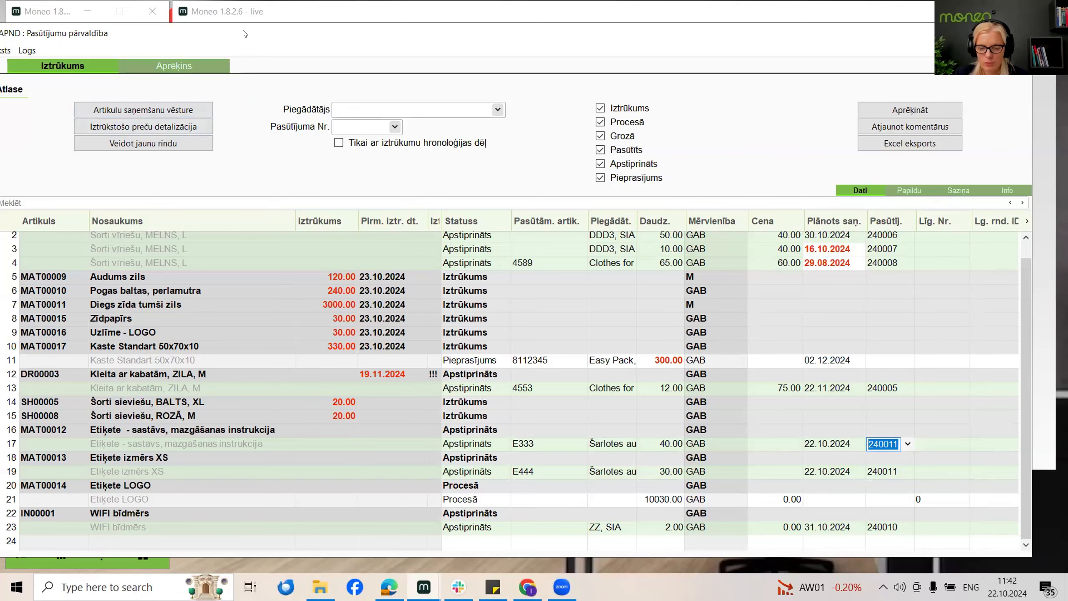
Move the order management window out of the way, open Iepirkuma pieprasījumi and start a new purchase request
drag(245, 34, 271, 313)
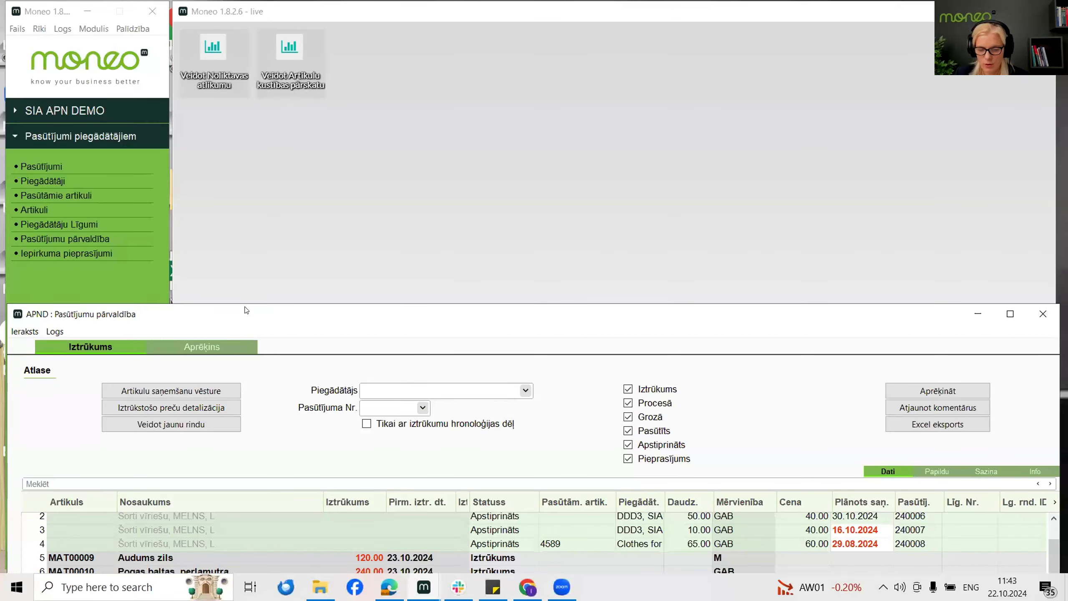
click(76, 258)
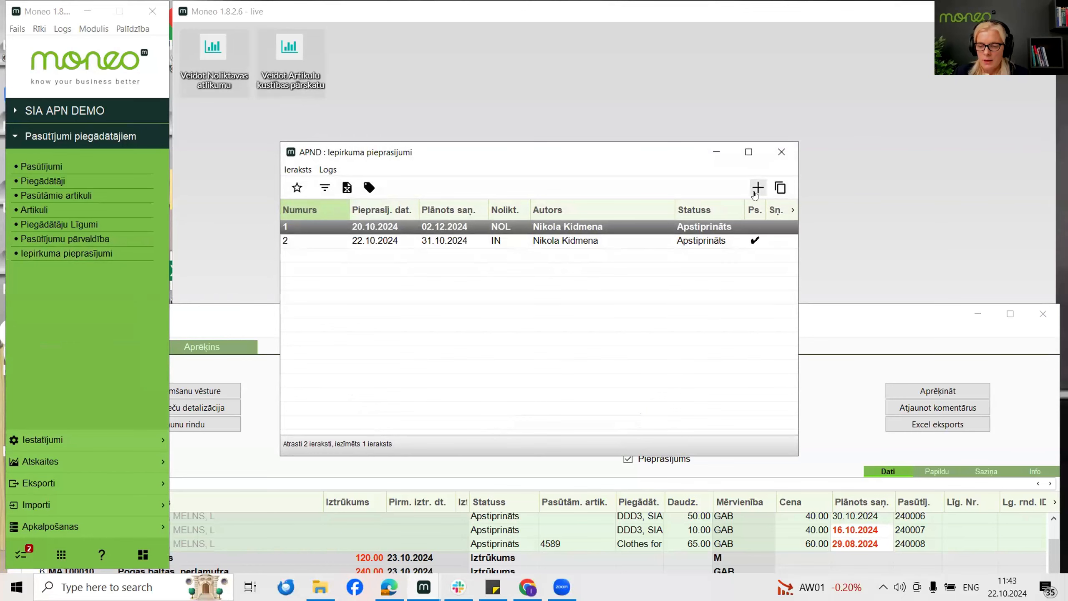
drag(657, 150, 647, 93)
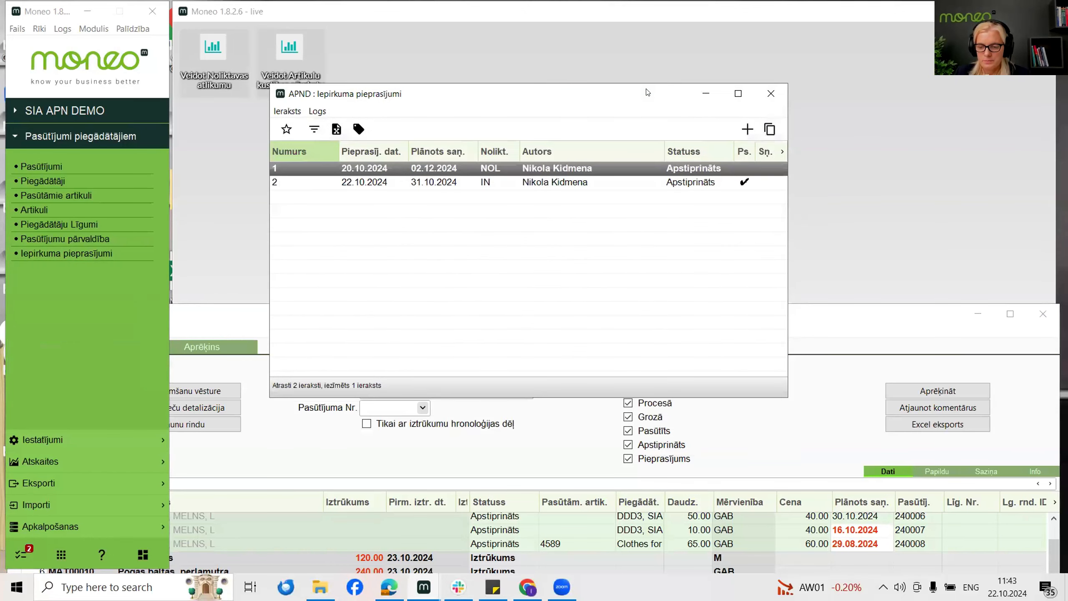
click(746, 129)
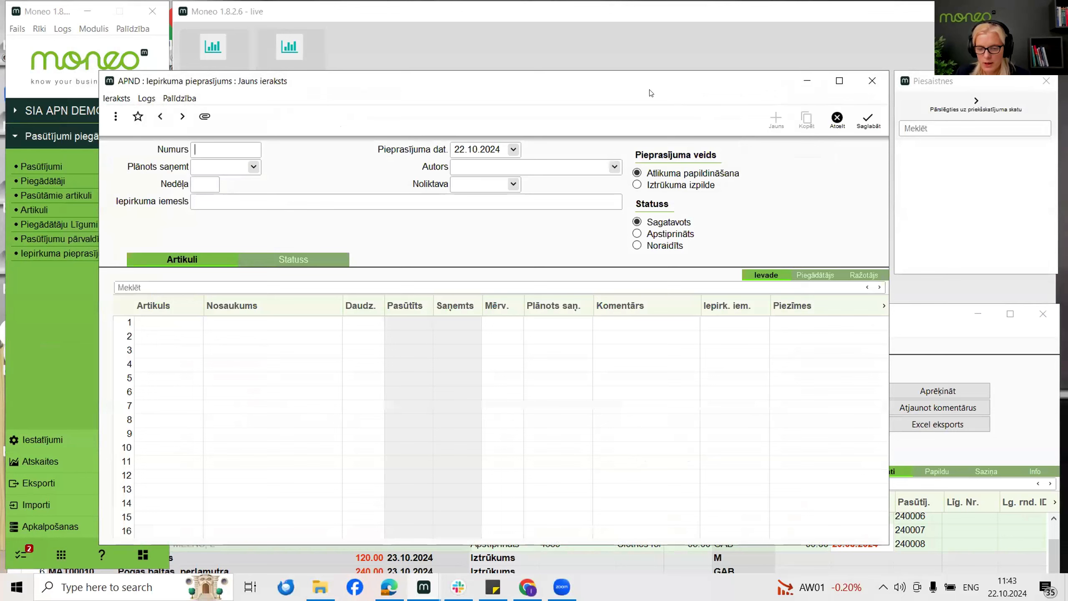
Set the purchase request's planned receipt date to 06.11.2024, choose its author and select warehouse IN
click(254, 166)
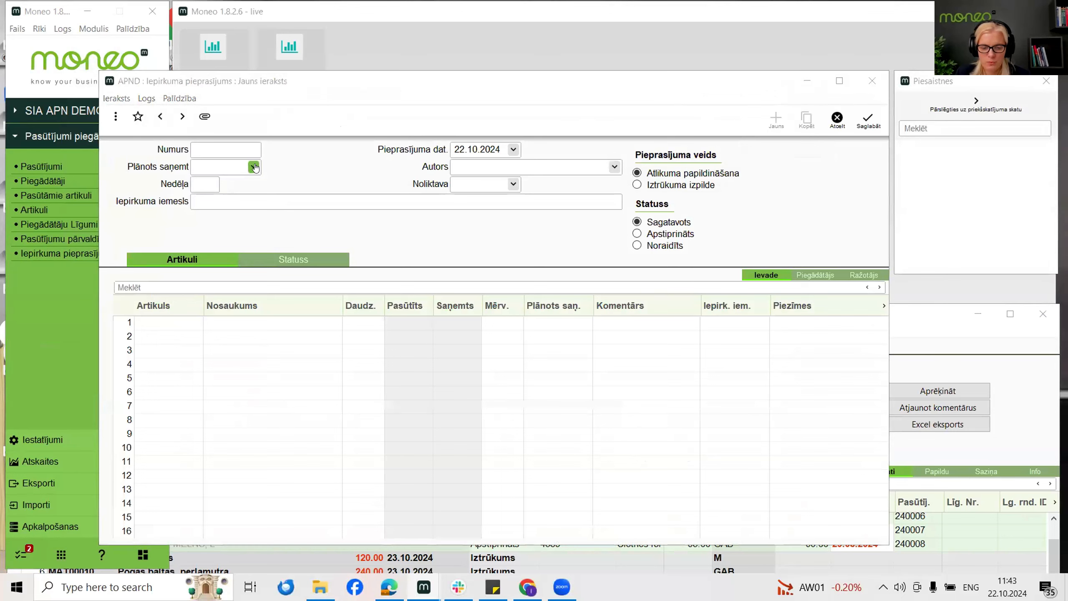
click(332, 206)
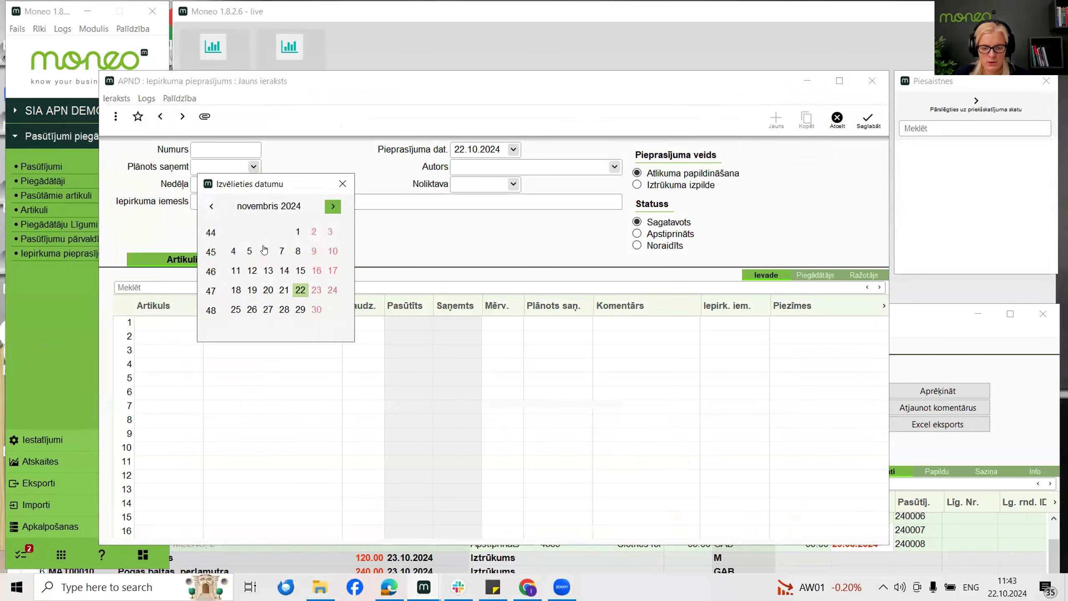
click(265, 251)
click(613, 166)
key(Escape)
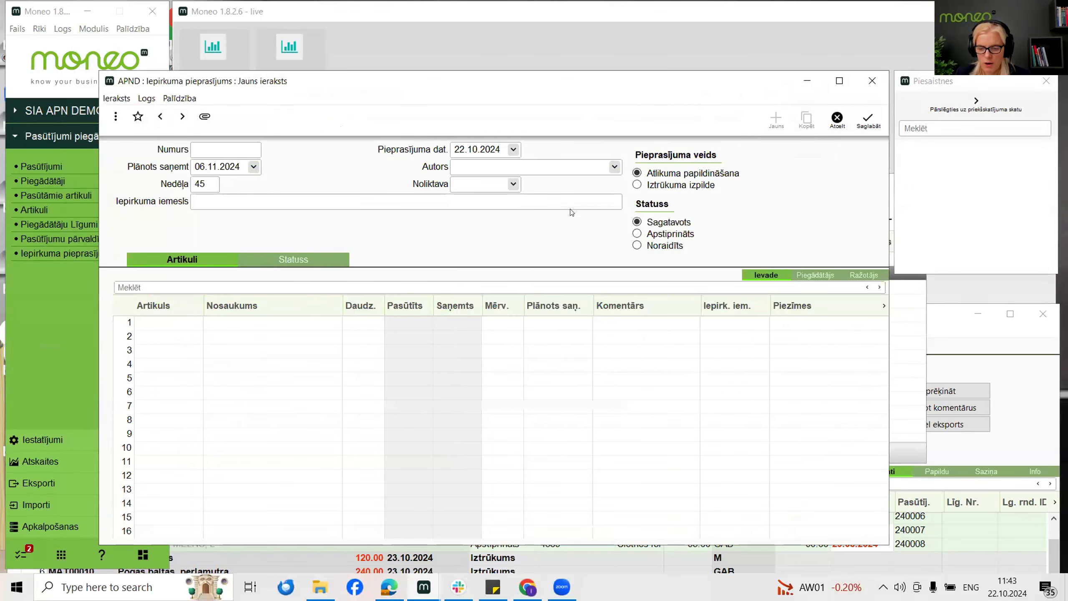
click(513, 184)
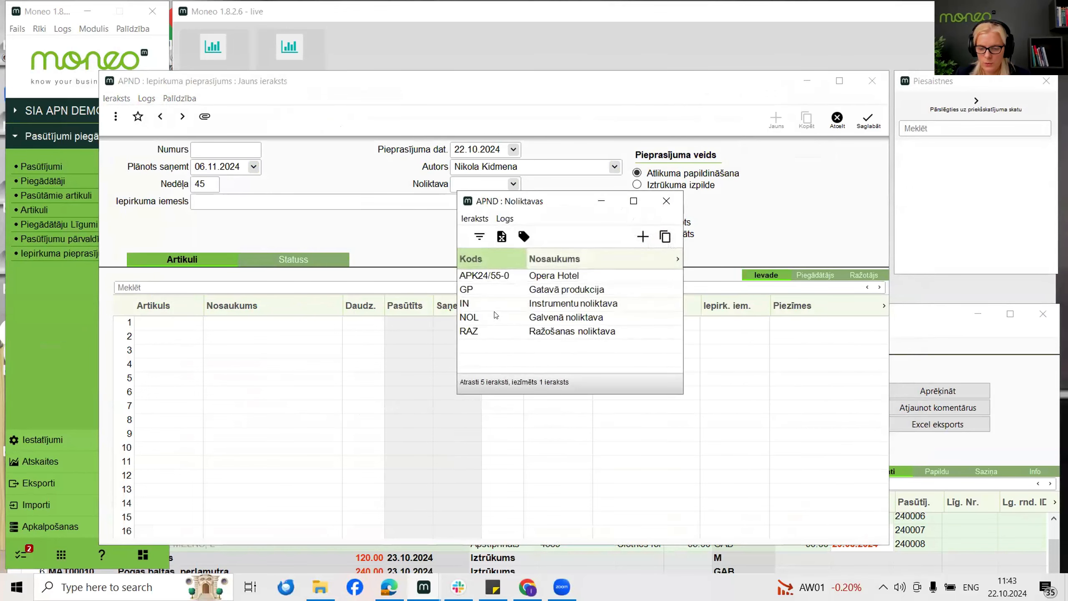
double_click(496, 303)
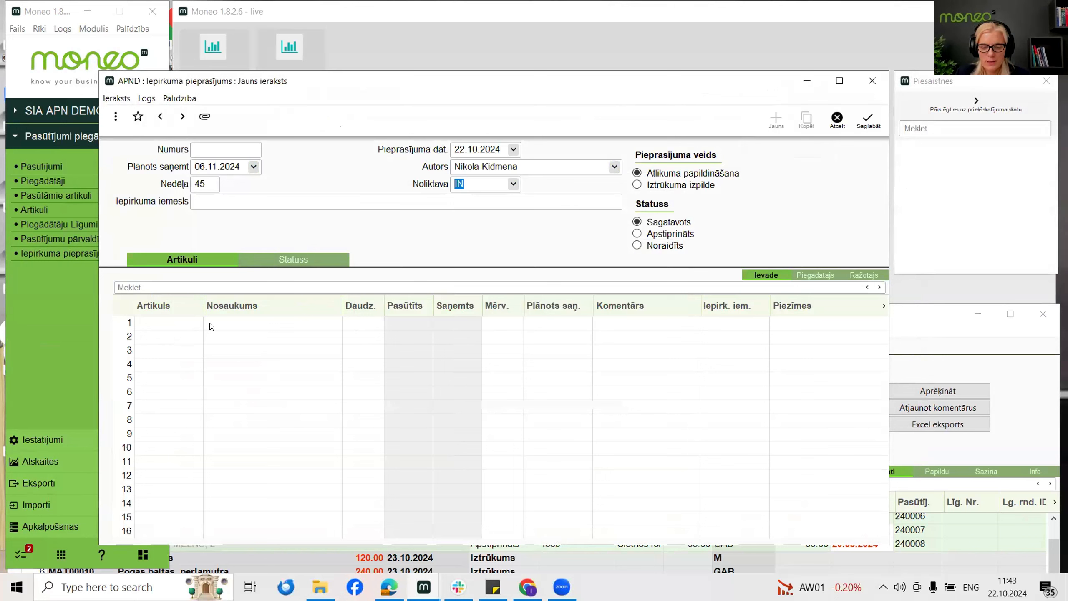
Search the item list by name for "svari" from the first request row, then close the list
click(223, 323)
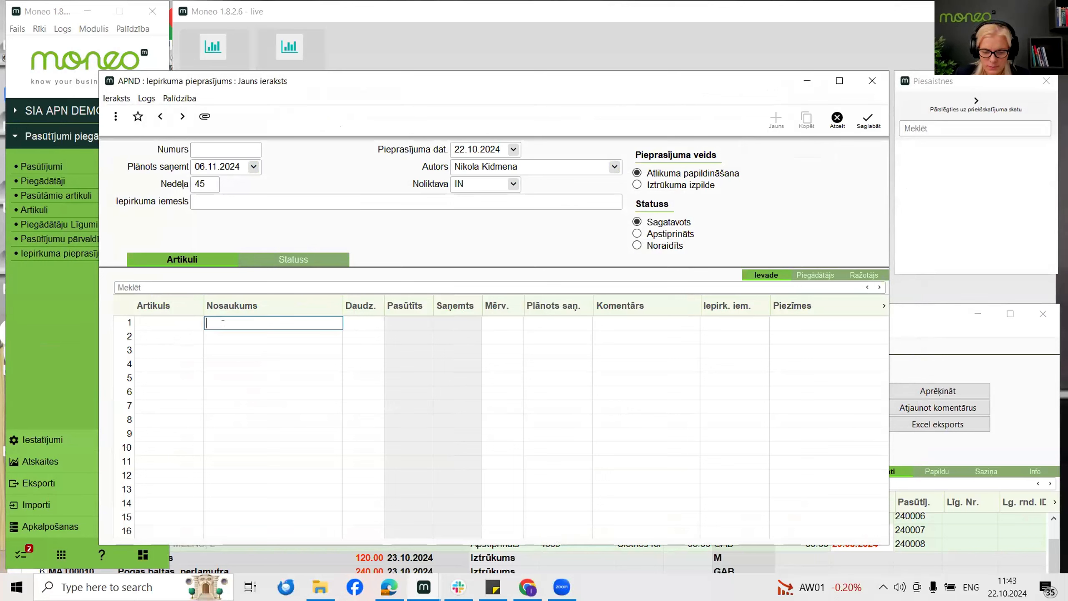
click(167, 323)
click(198, 322)
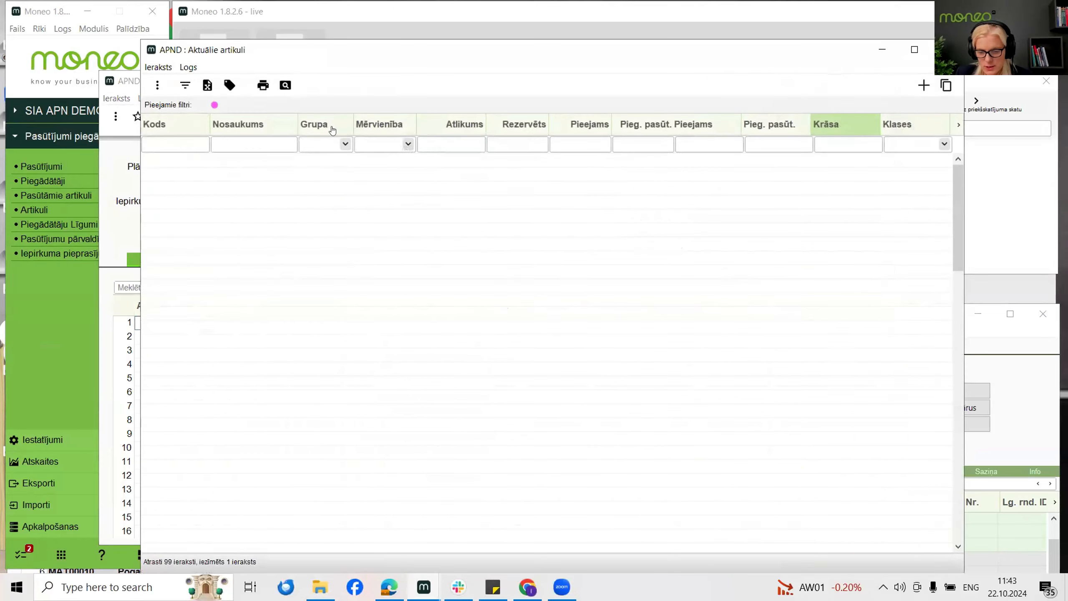
click(242, 139)
text(svari)
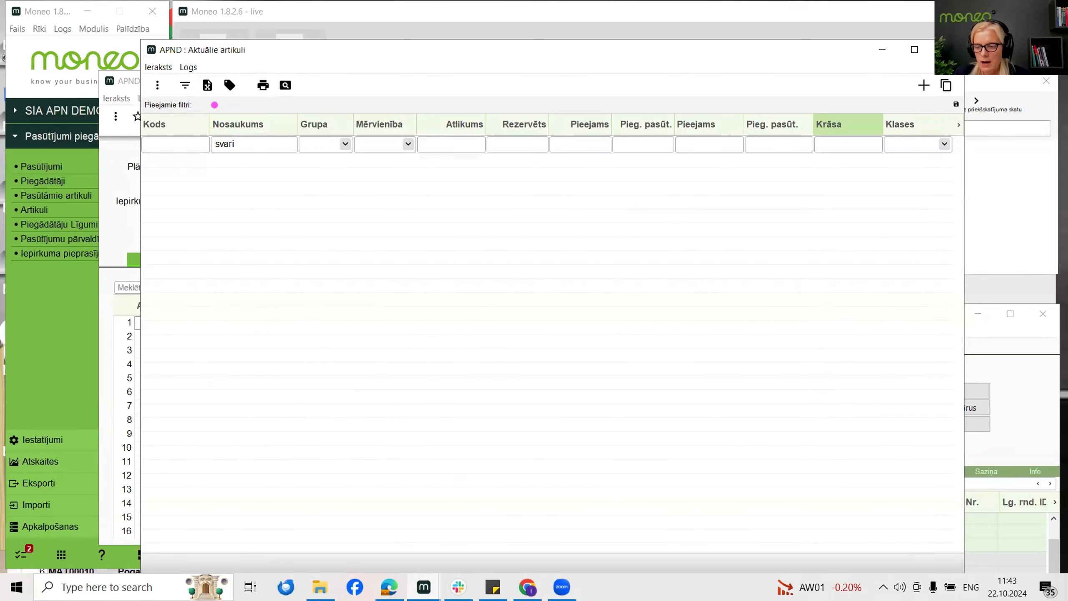
click(947, 50)
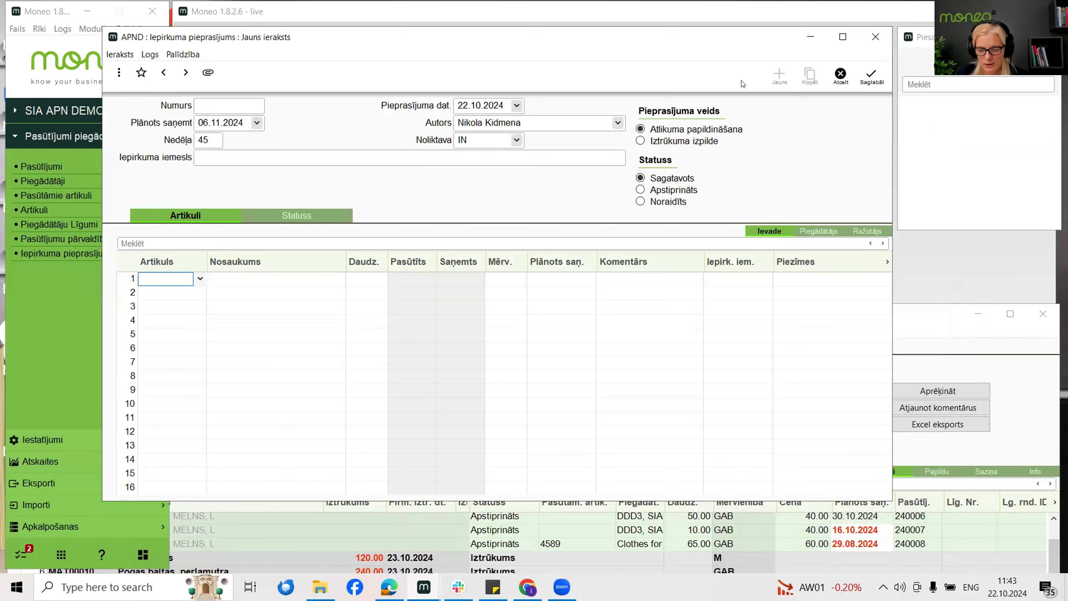
Fill the first request row with the name Elektroniskie svari, quantity 1 and unit GAB, leaving the item code empty
click(239, 279)
text(Elektr)
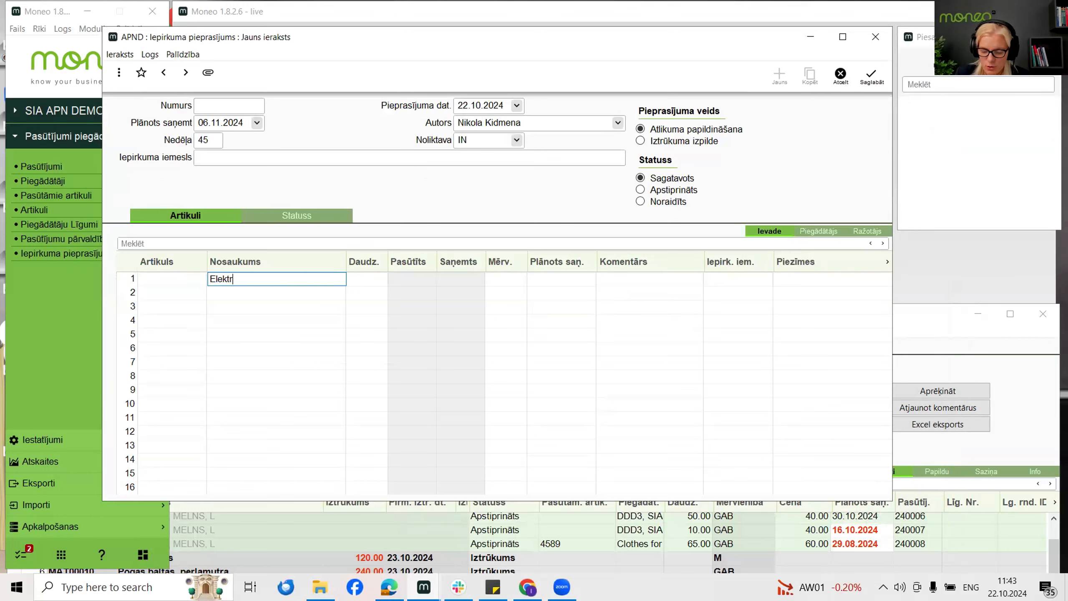
text(oniskie svari)
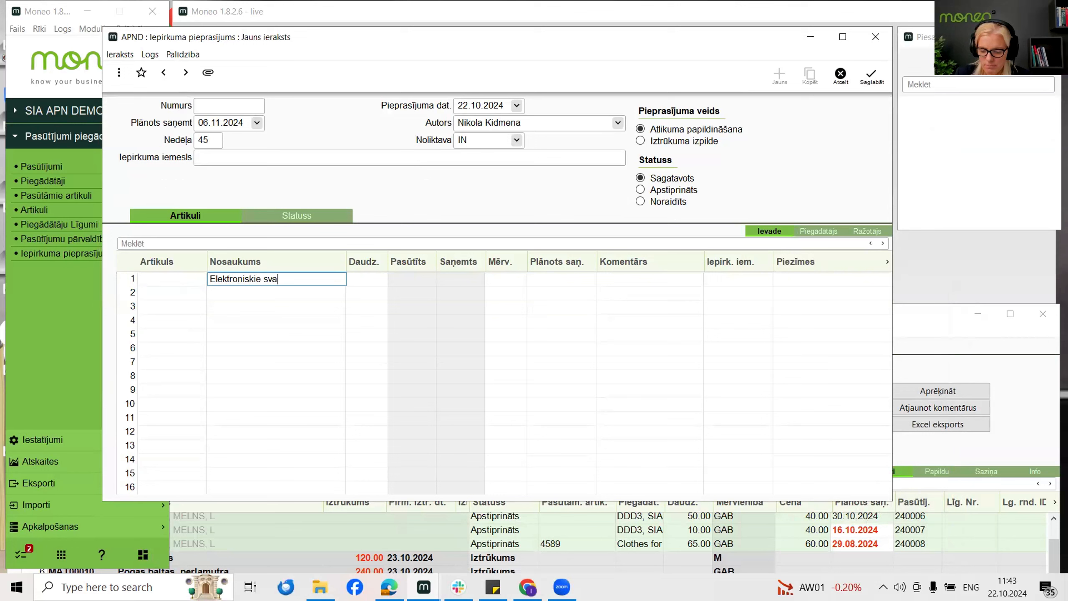
key(Tab)
text(1)
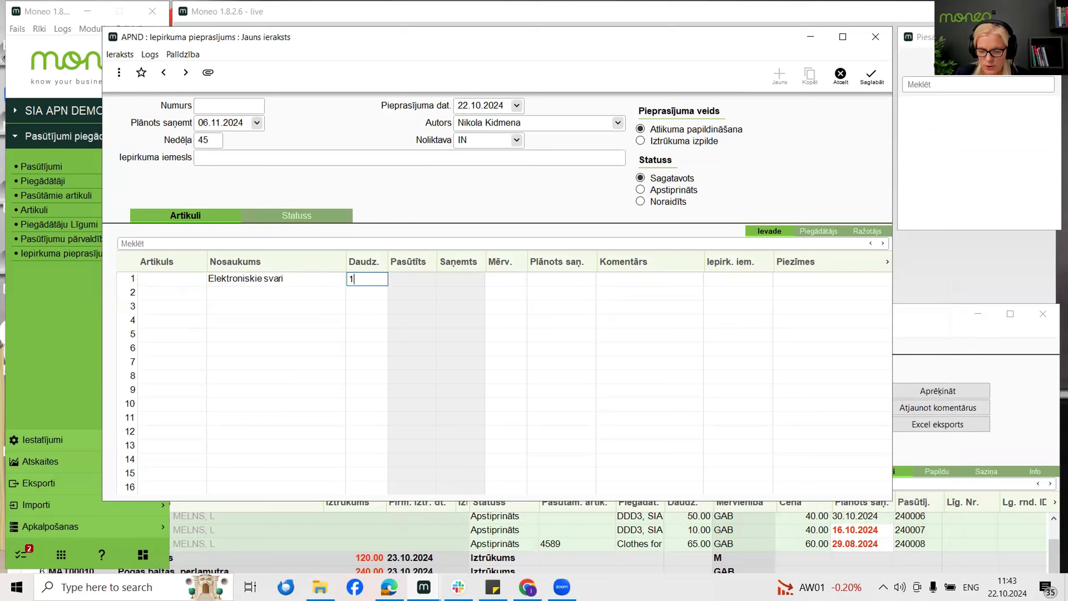
key(Tab)
click(511, 286)
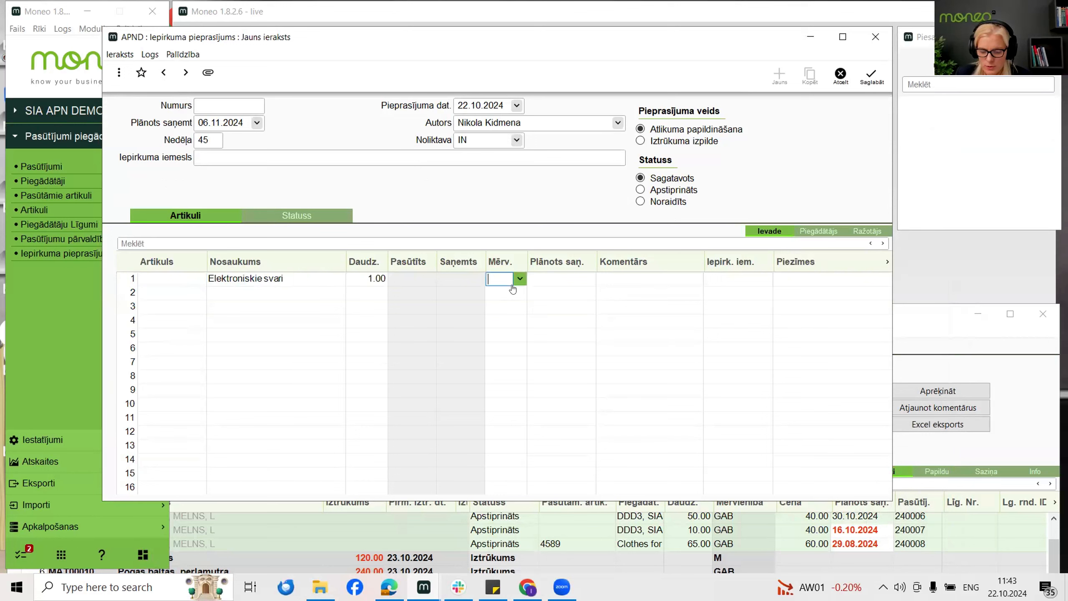
text(GAB)
key(Tab)
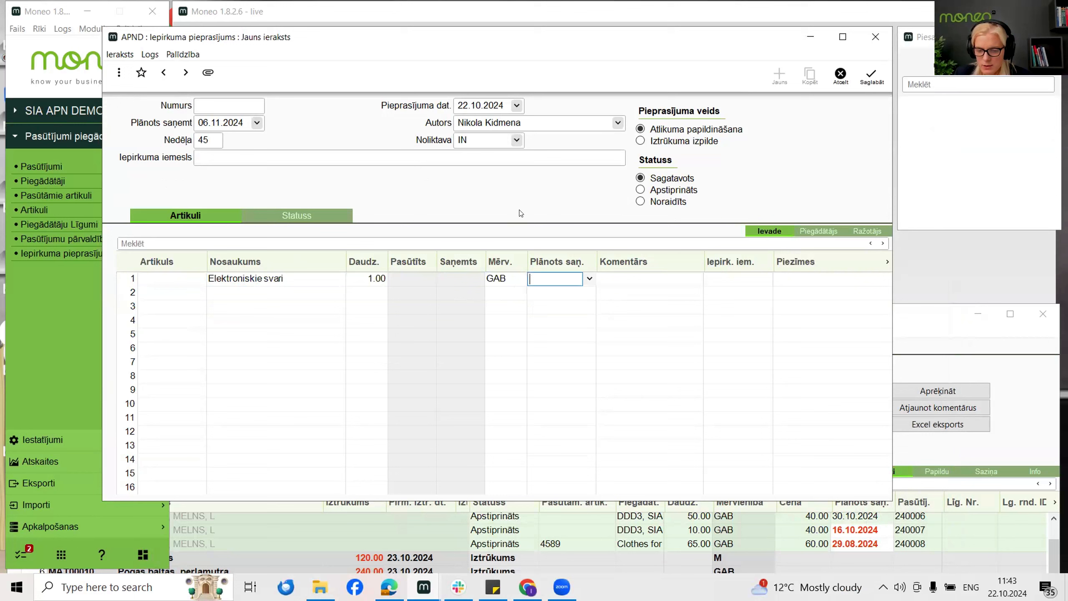
Enter "Tuvojas inventarizācija" as the purchase reason of the new request
click(211, 122)
click(548, 279)
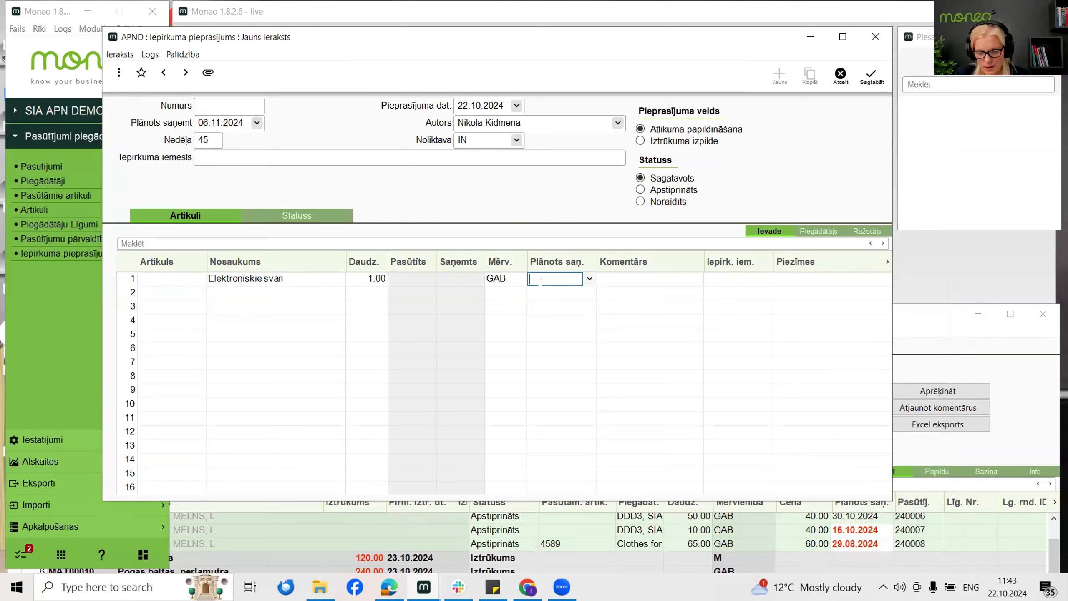
click(319, 158)
text(Tuvojas inventarizācija)
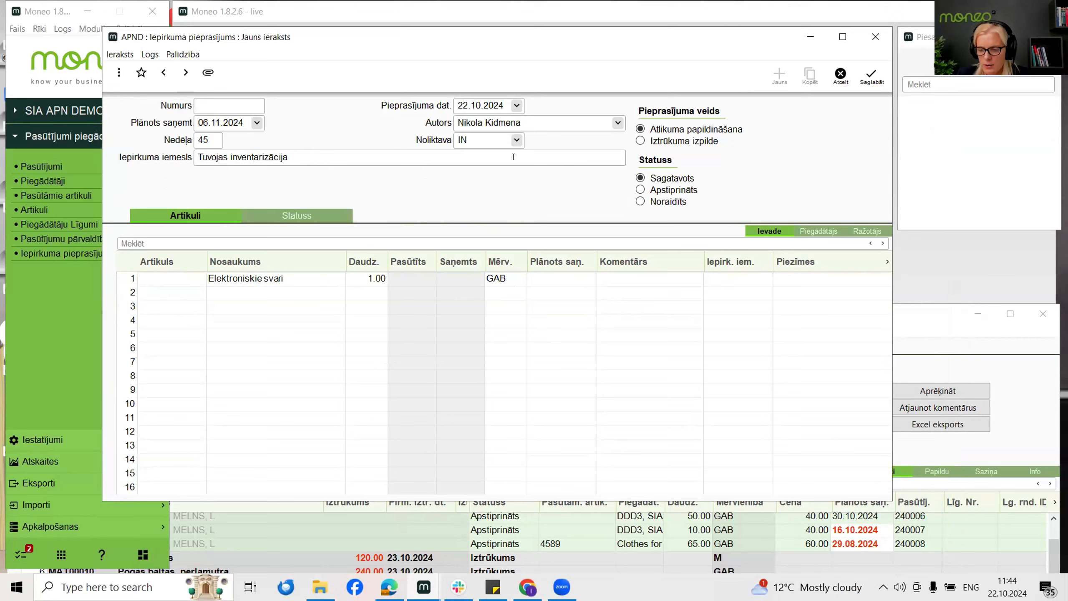
Show the request's supplier columns, then switch to Chrome, copy the web address of the Svari BPS 6kg/1g Colibri product page and return
click(817, 232)
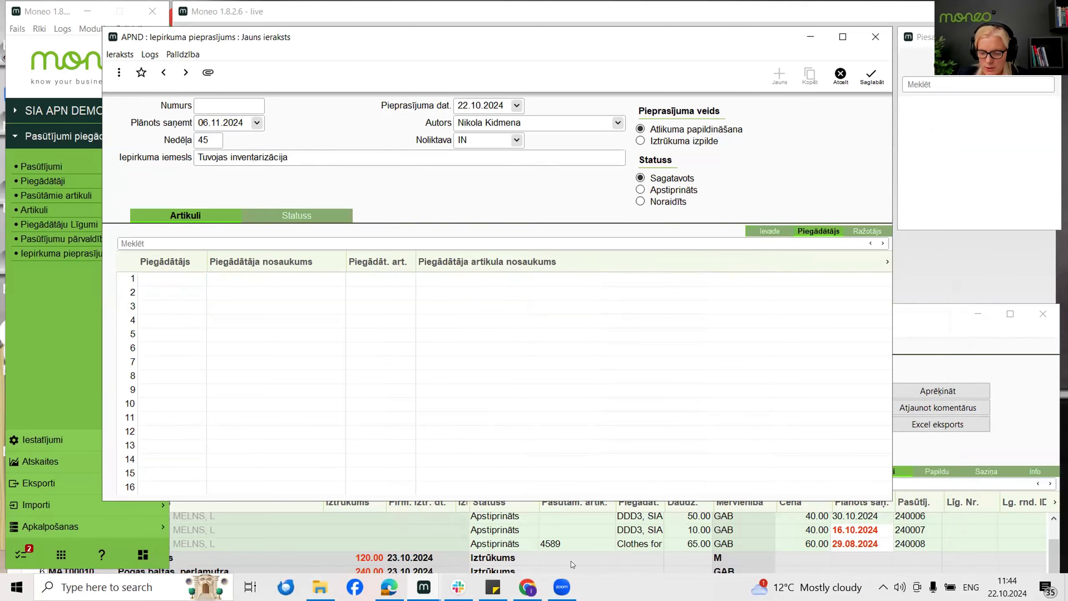
click(528, 587)
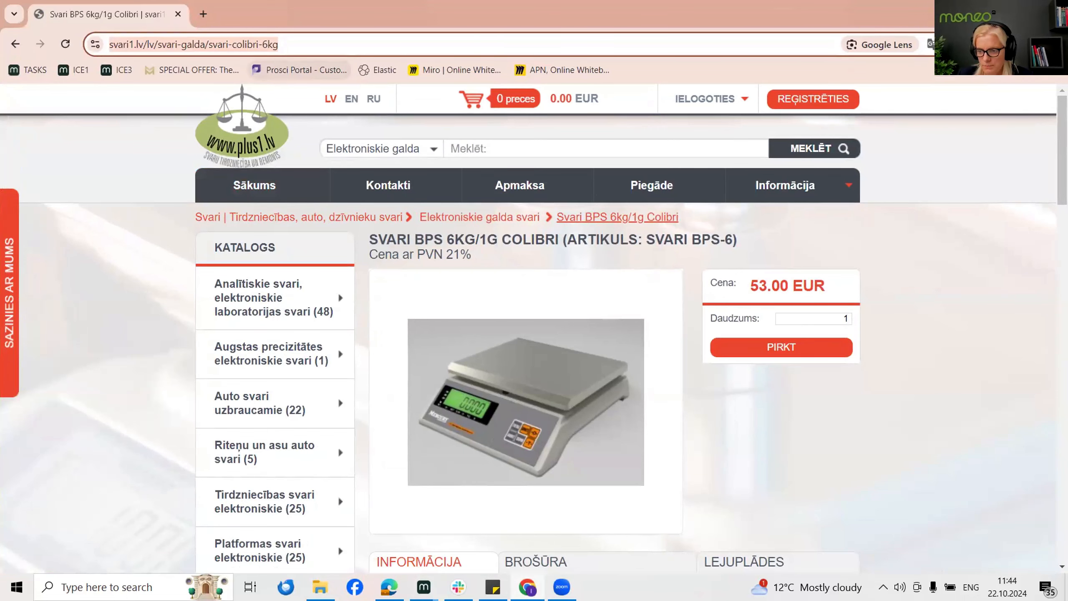
click(988, 13)
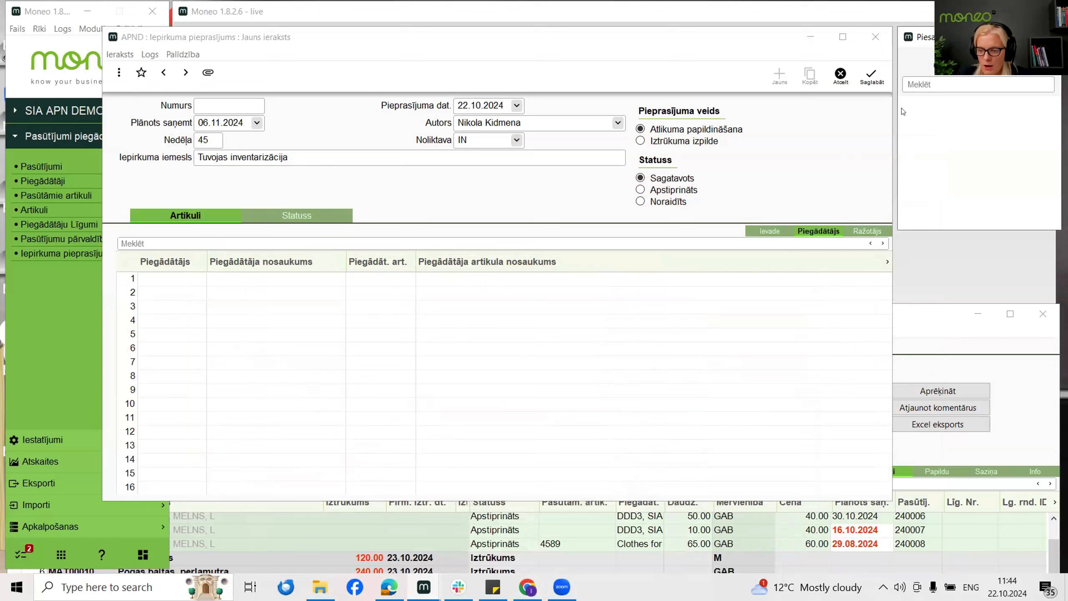
Try to attach a web link to the unsaved purchase request
right_click(919, 130)
click(965, 148)
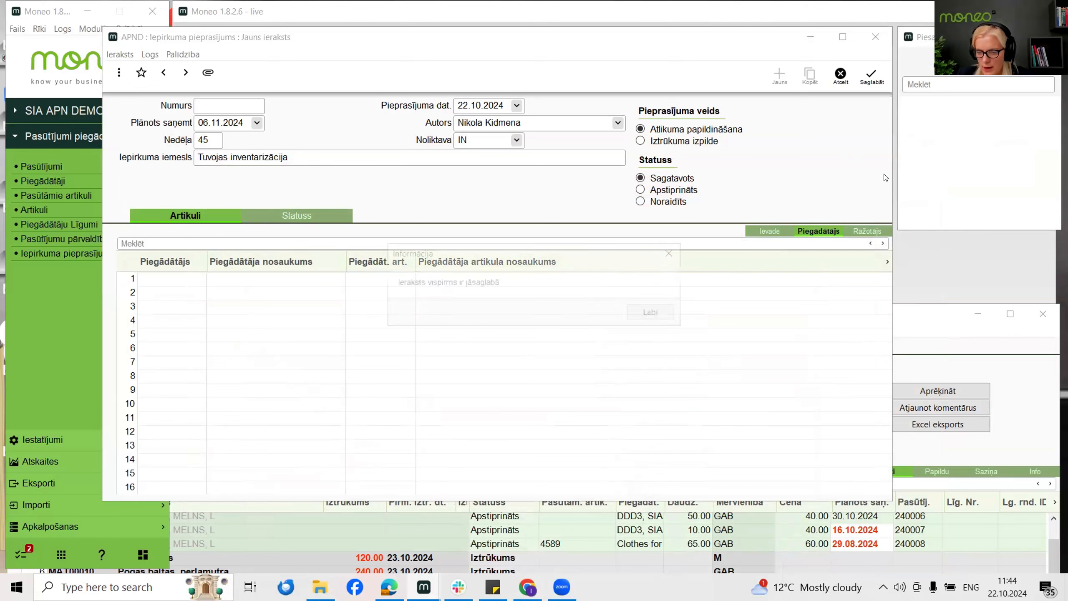
click(662, 310)
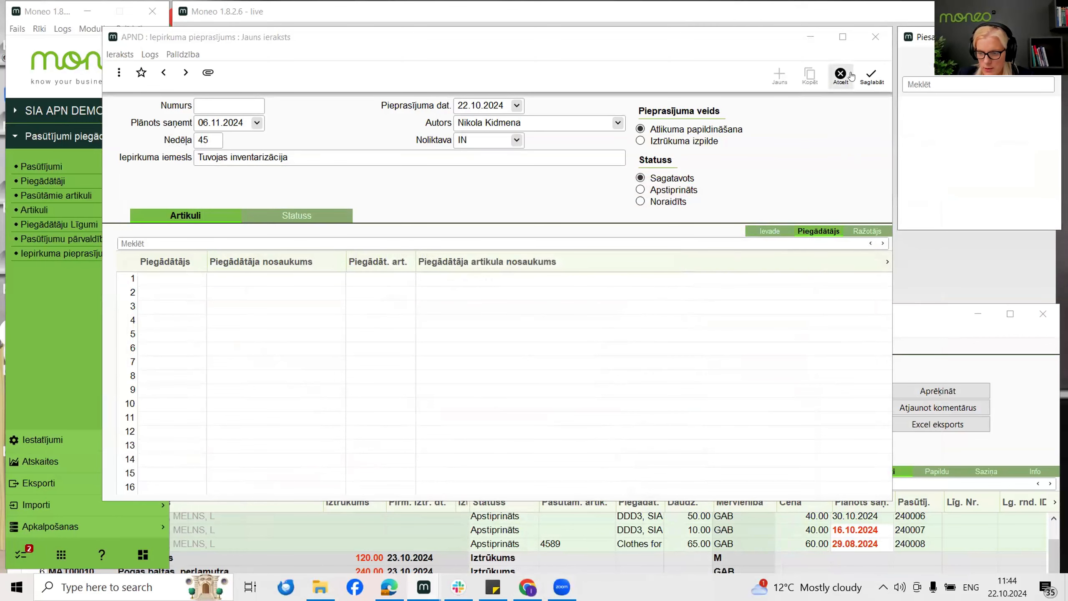
Save the purchase request and attach the link svari1.lv/lv/svari-galda/svari-colibri-6kg to it under the name Svari
click(871, 76)
right_click(959, 135)
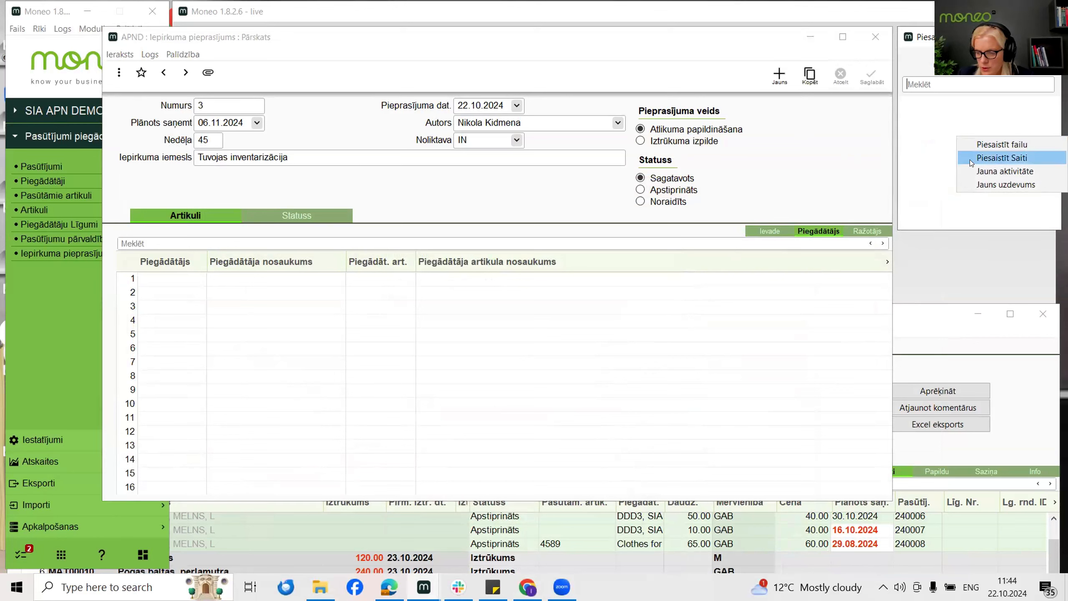
click(969, 159)
text(vari1.lv/lv/svari-galda/svari-colibri-6kg)
click(555, 283)
text(Svari)
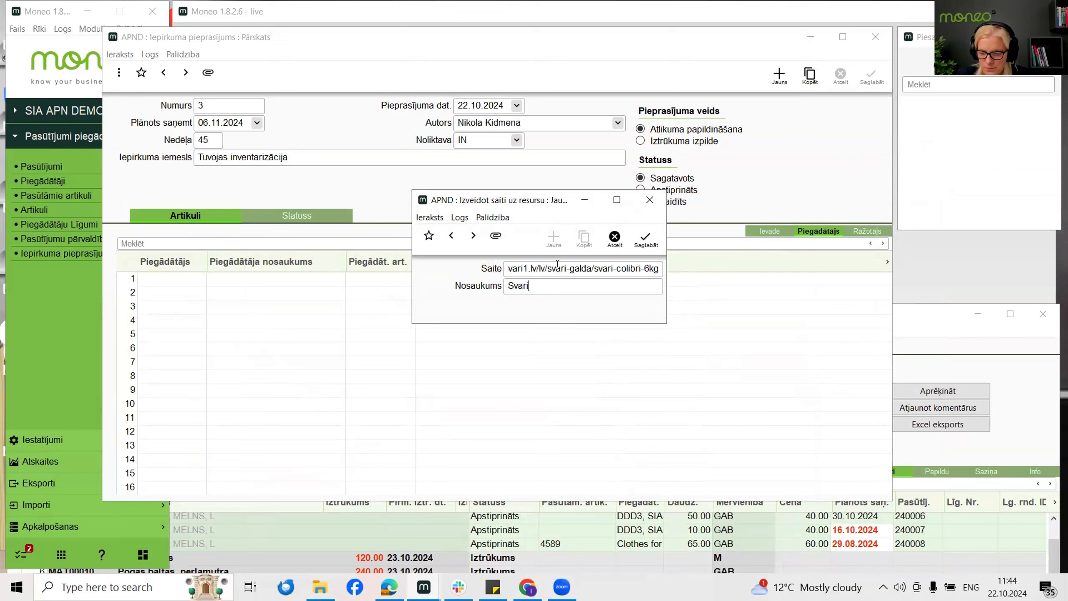
click(647, 237)
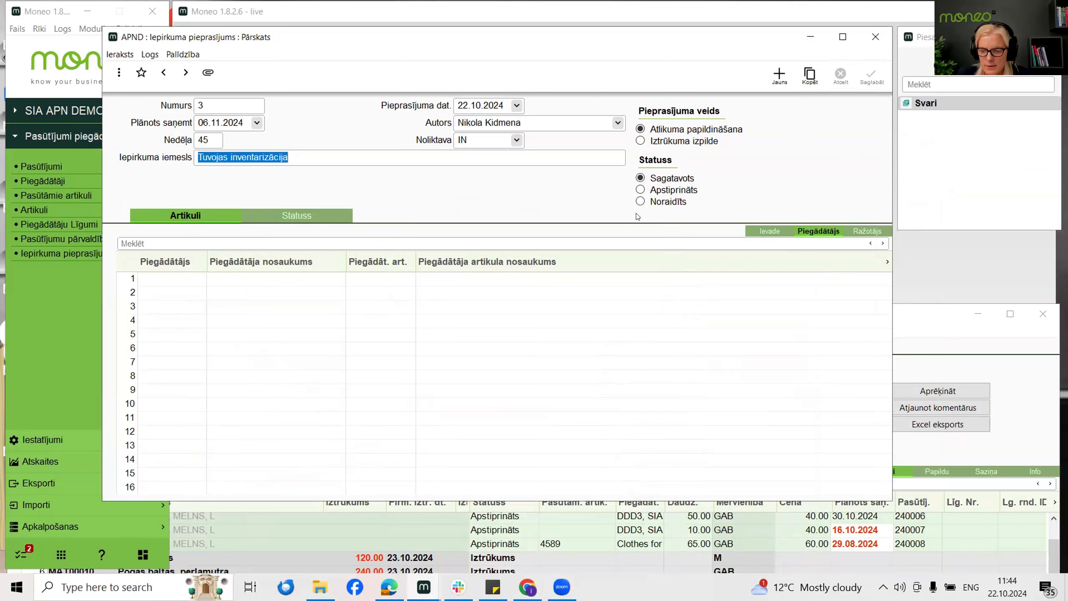
Return to the request's Ievade columns, check the electronic scales row and close the request
click(768, 231)
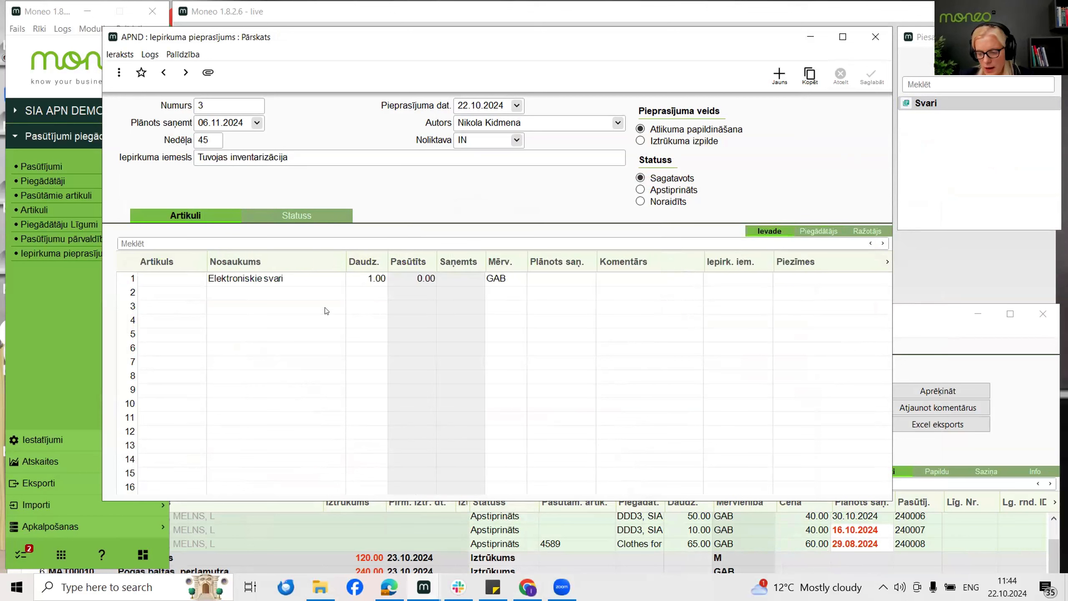
click(159, 274)
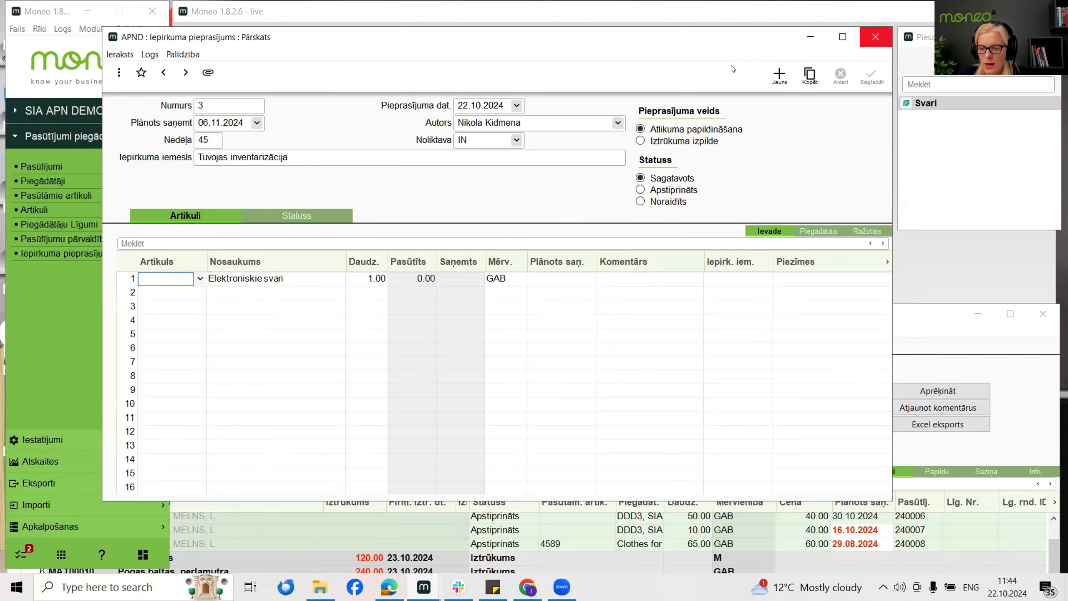
click(875, 37)
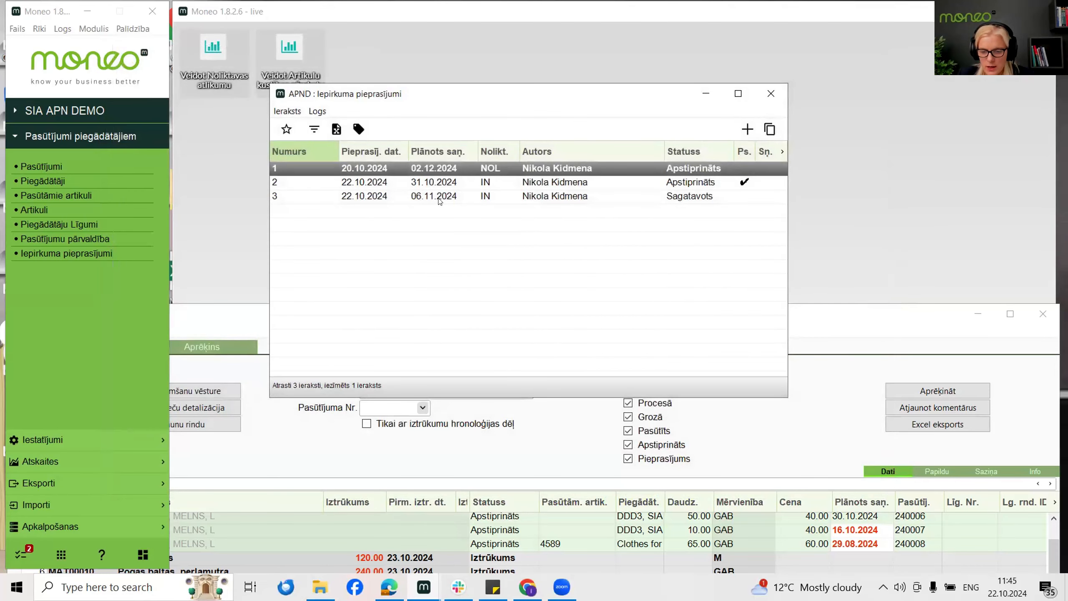
Start a new task of type JA from purchase request 3 in the request list
click(439, 201)
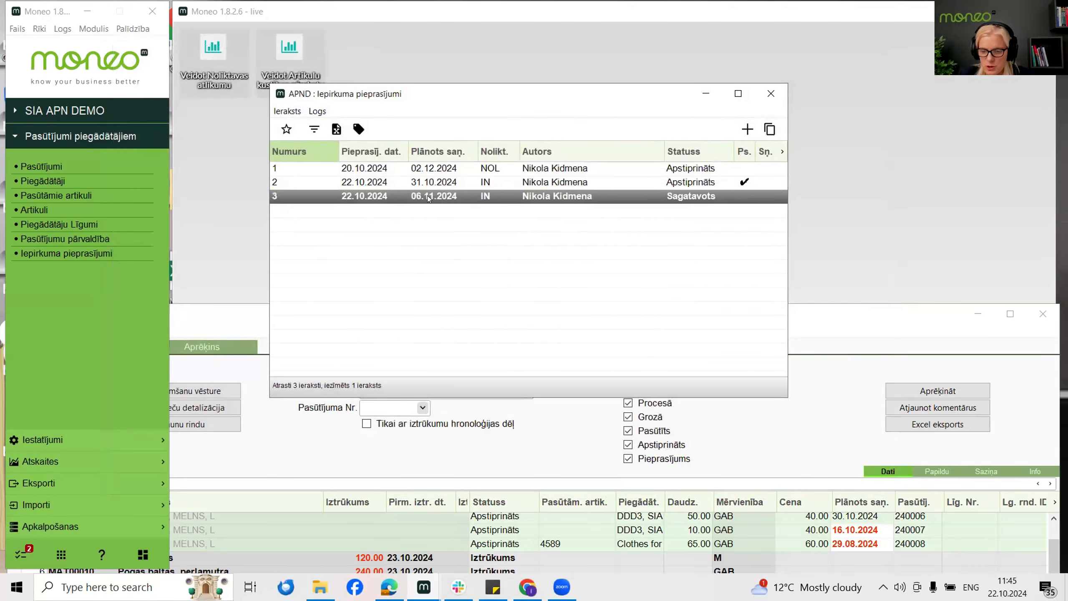
right_click(429, 198)
click(470, 204)
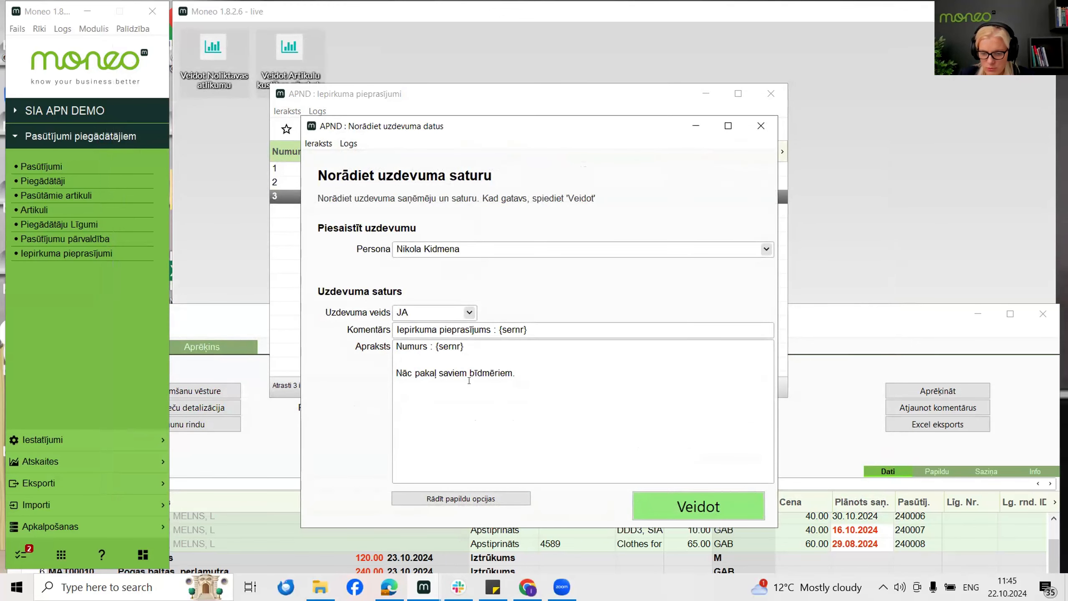
Replace the last line of the task description with "Izveido jaunu artikulu, lūdzu."
drag(517, 373, 370, 369)
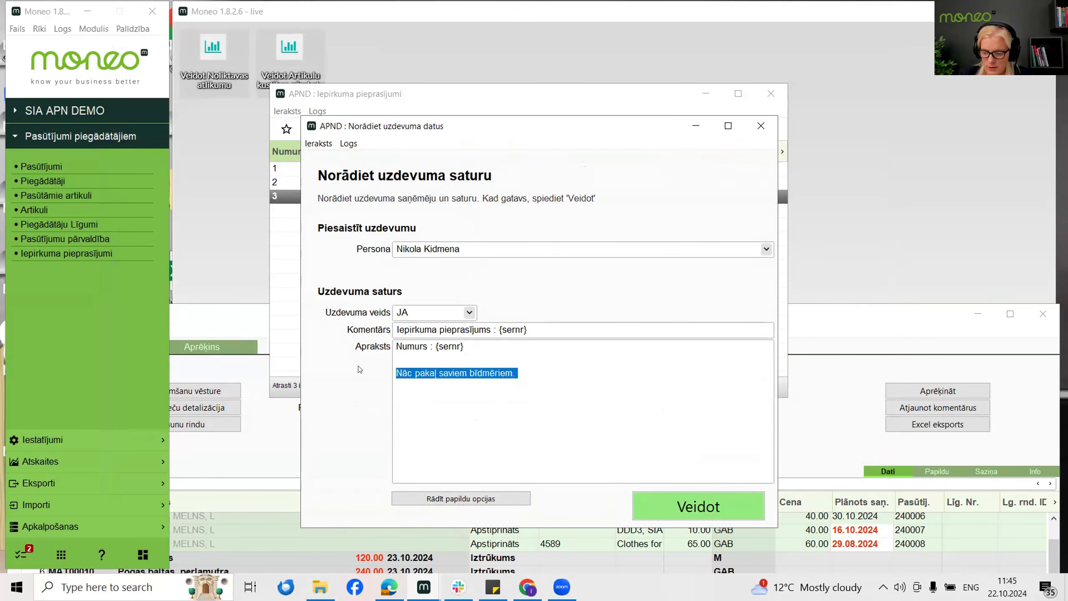
key(BackSpace)
key(Return)
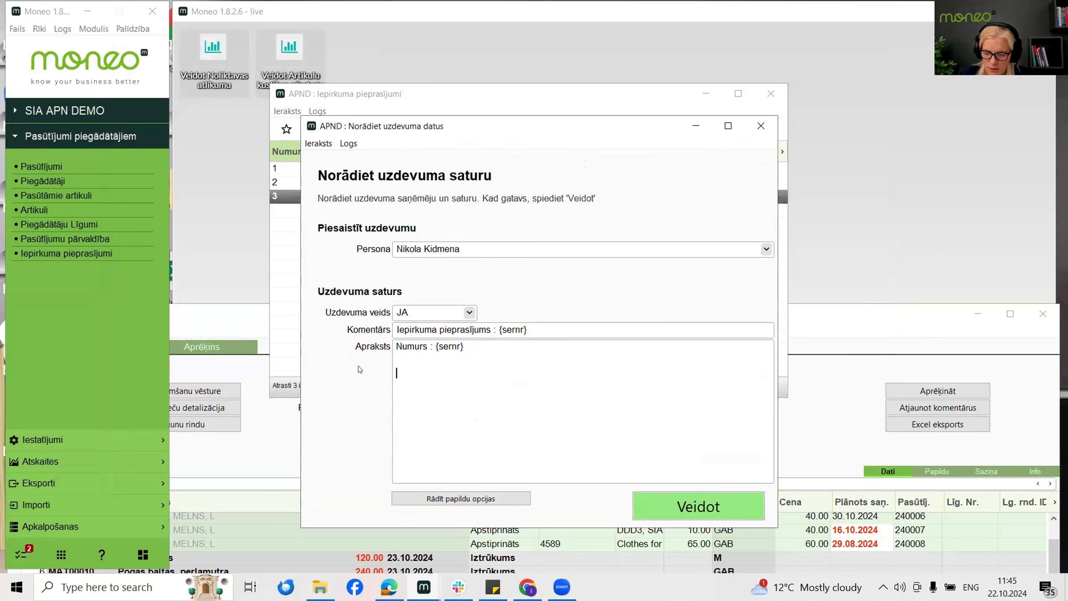
text(Izveido jaunu arti)
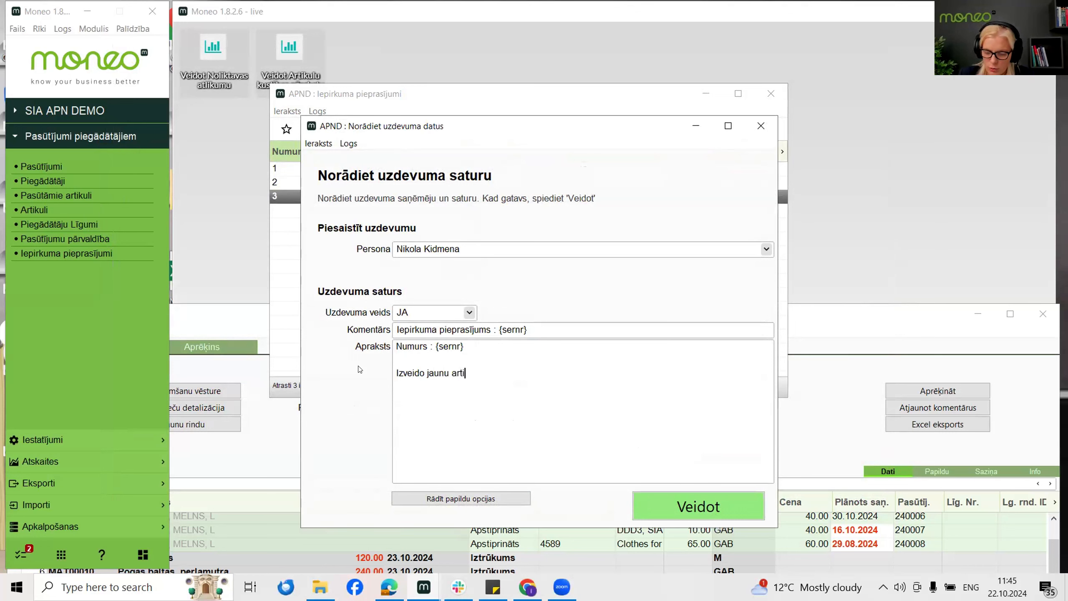
text(kulu, l)
key(Return)
text(udzu)
key(BackSpace)
key(BackSpace)
key(BackSpace)
key(BackSpace)
key(BackSpace)
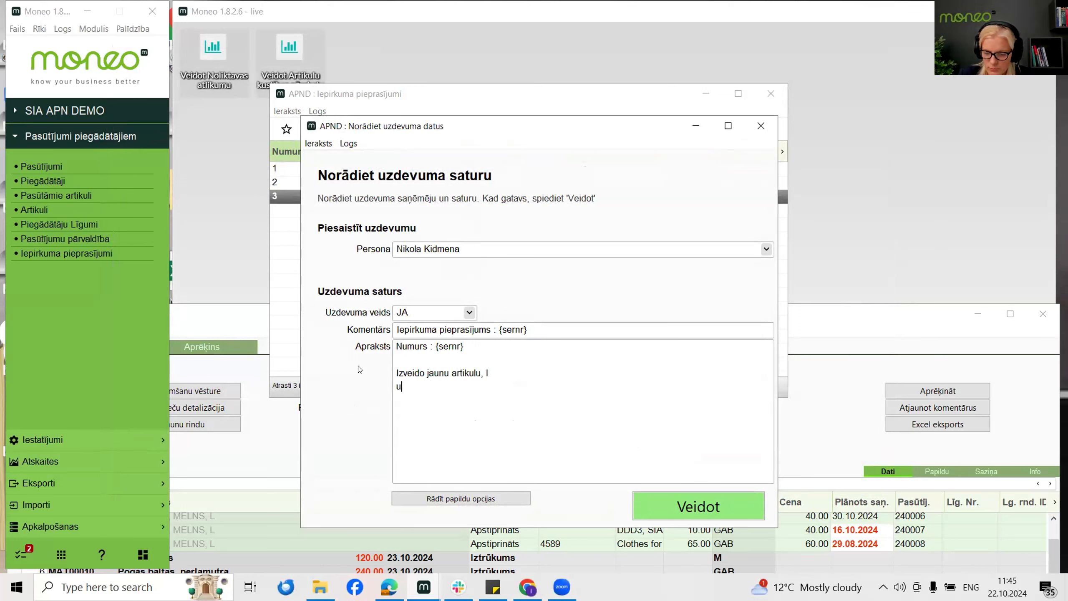
text(ūdzu.)
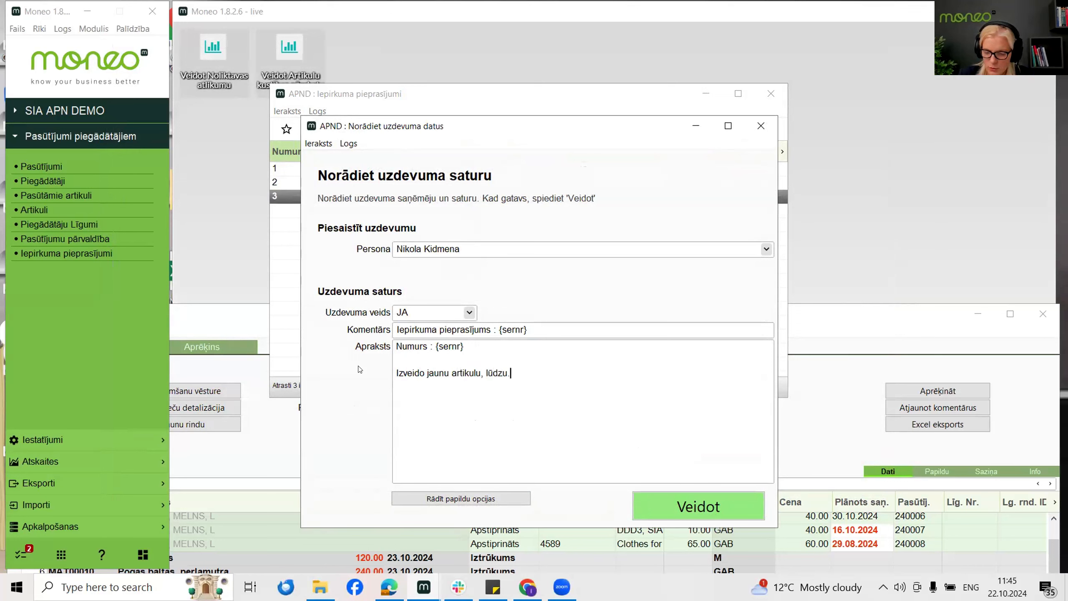
Create the task for the preset person without saving the changed text template for future tasks, and close the task record
click(452, 246)
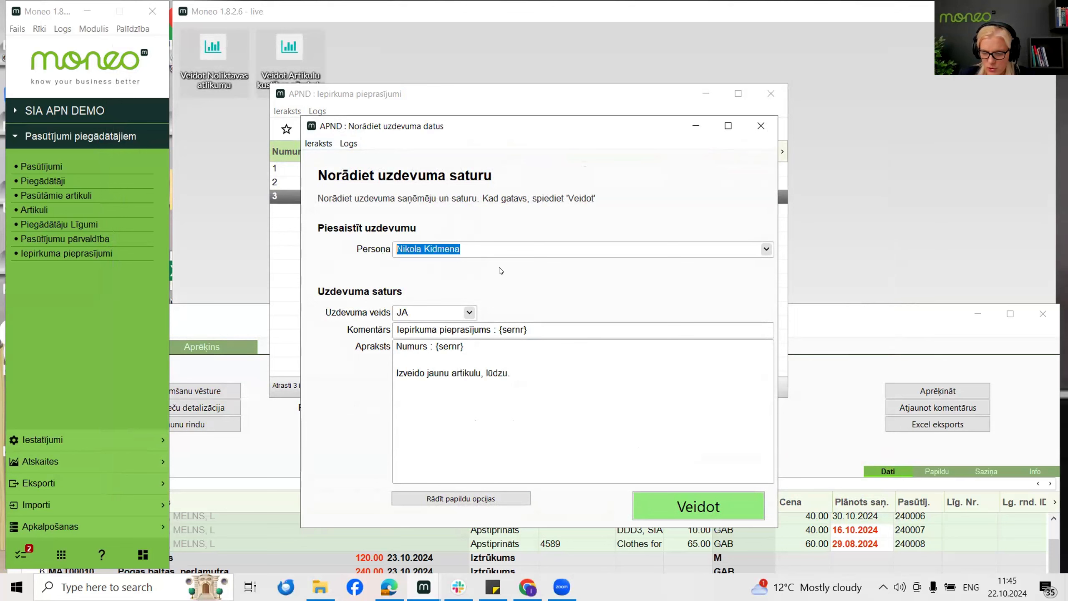
click(705, 505)
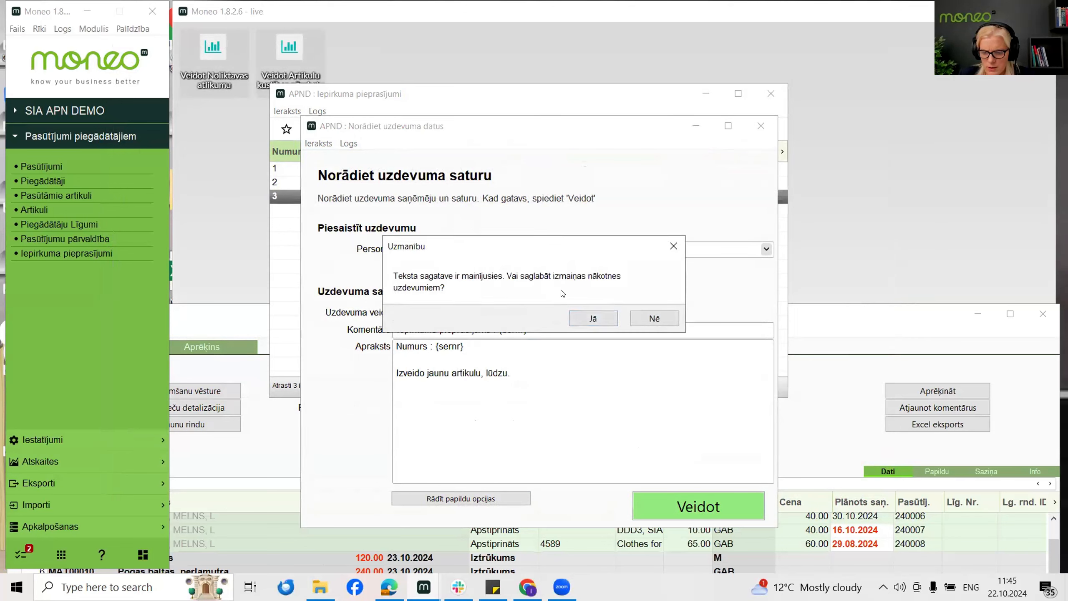
click(654, 319)
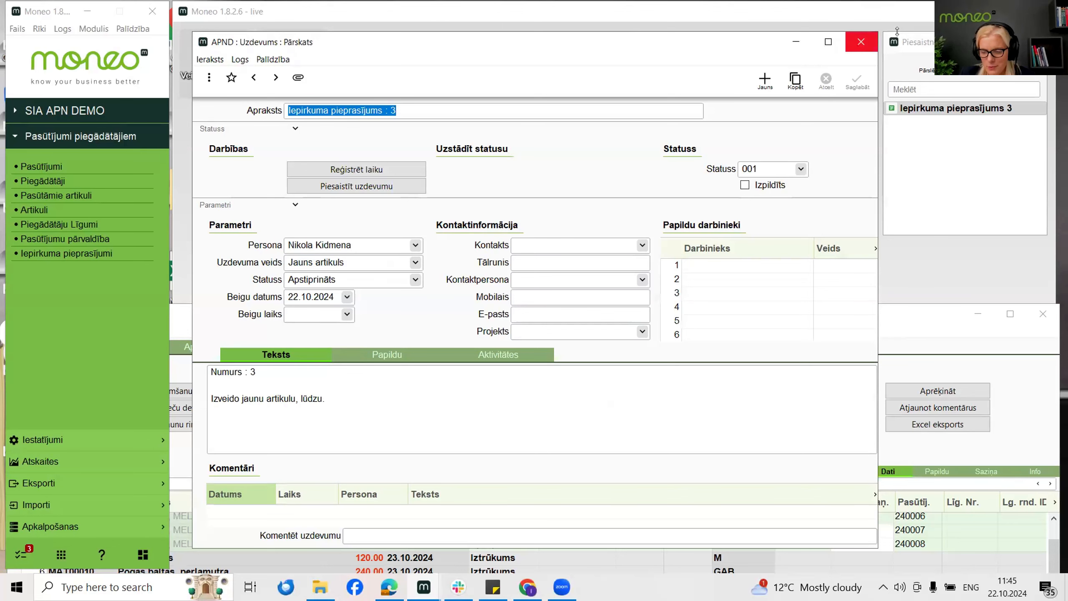
click(861, 42)
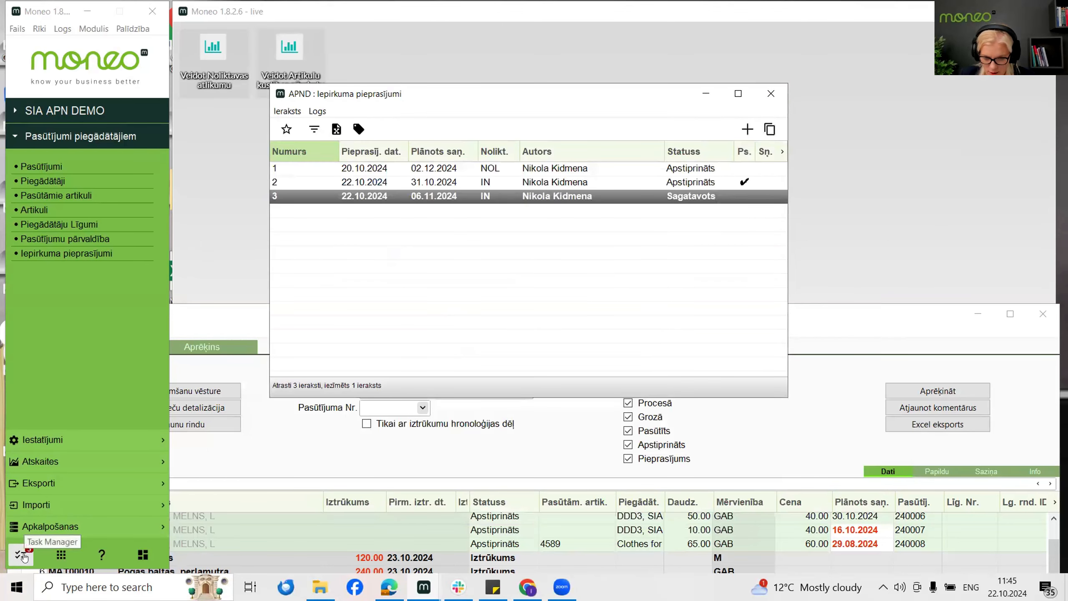
Open the Task Manager, view the Sagādāts prasītais task for purchase request 2 and close it
click(20, 559)
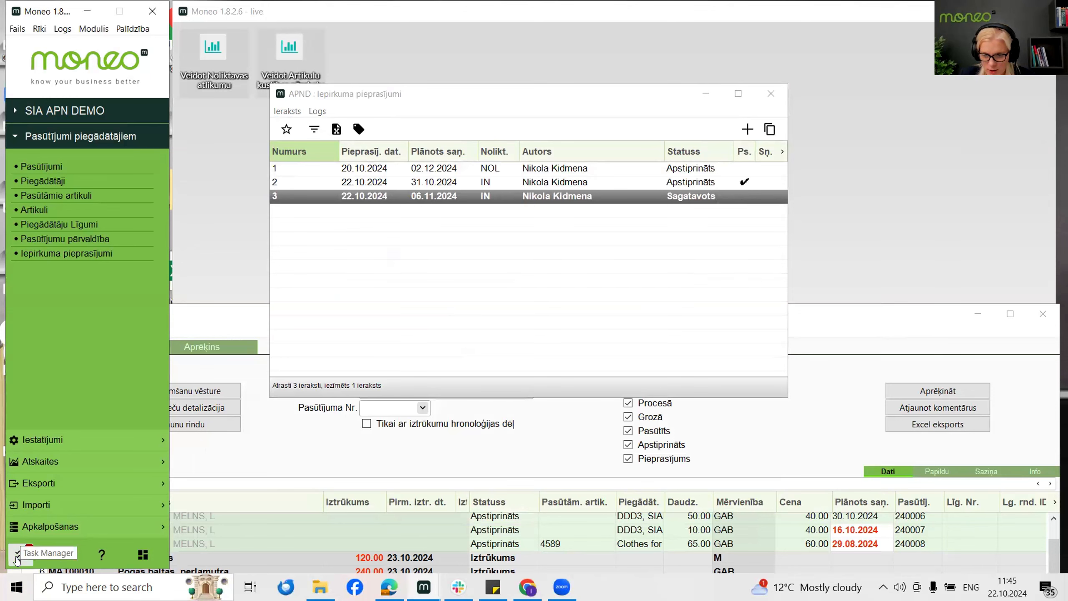
click(16, 558)
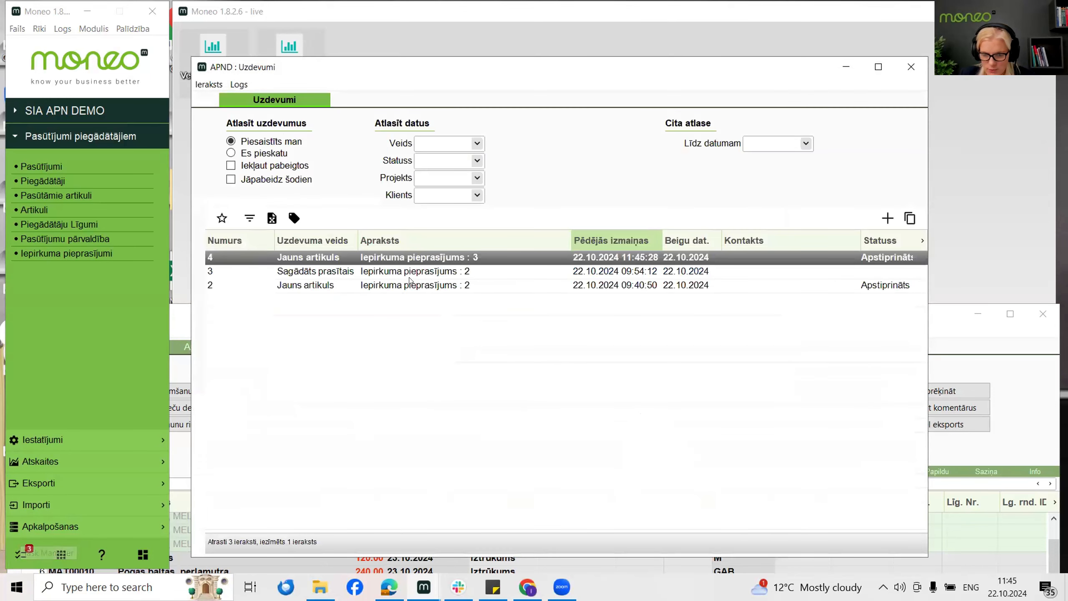
double_click(360, 270)
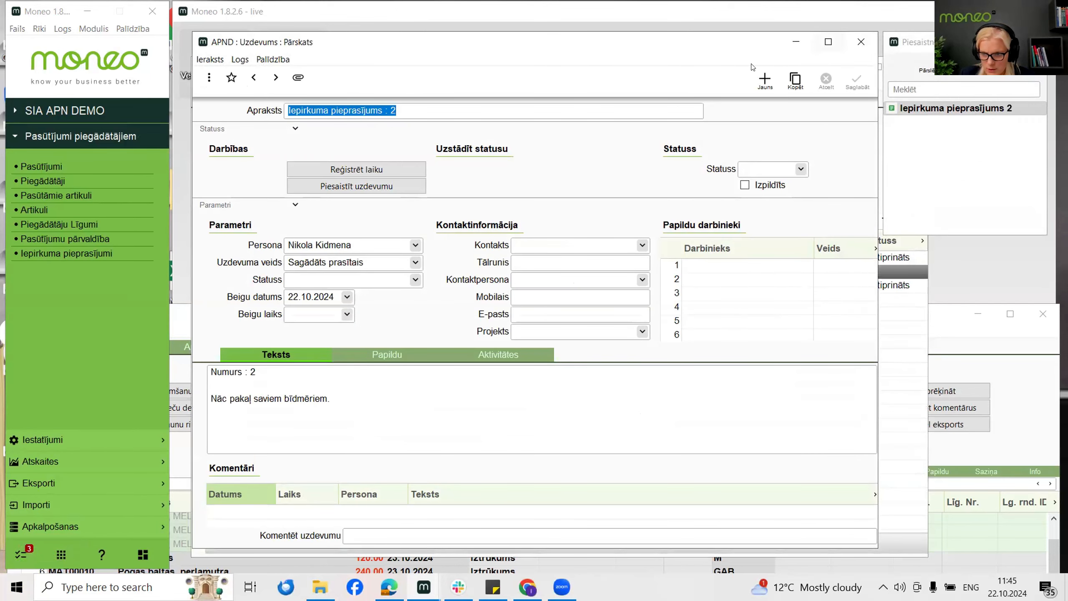
click(861, 42)
Open purchase request 3 through its Jauns artikuls task and start a new item from the first row's item list
double_click(323, 258)
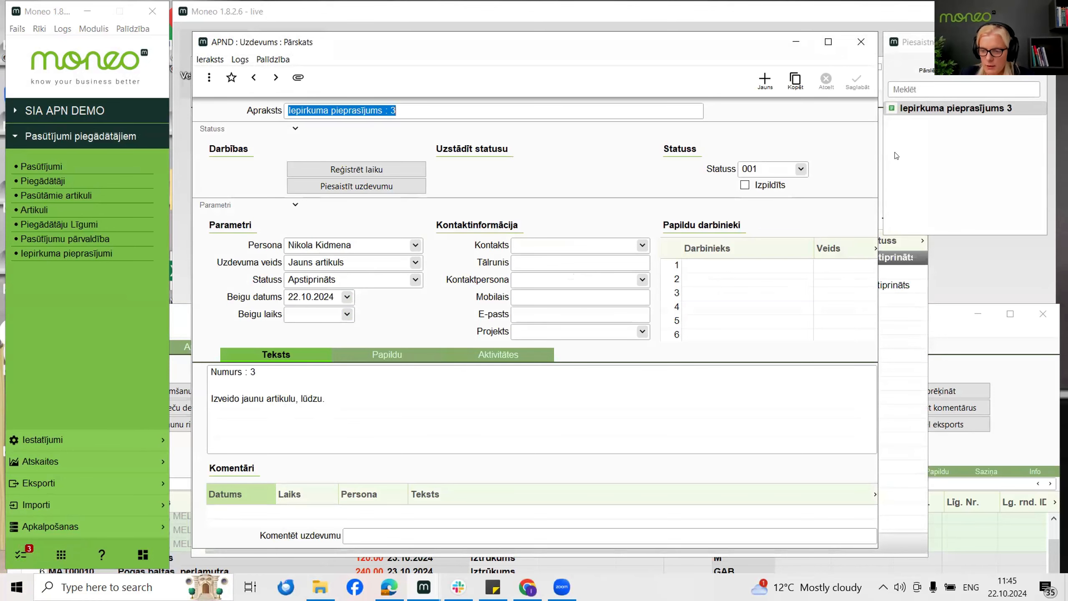
double_click(921, 110)
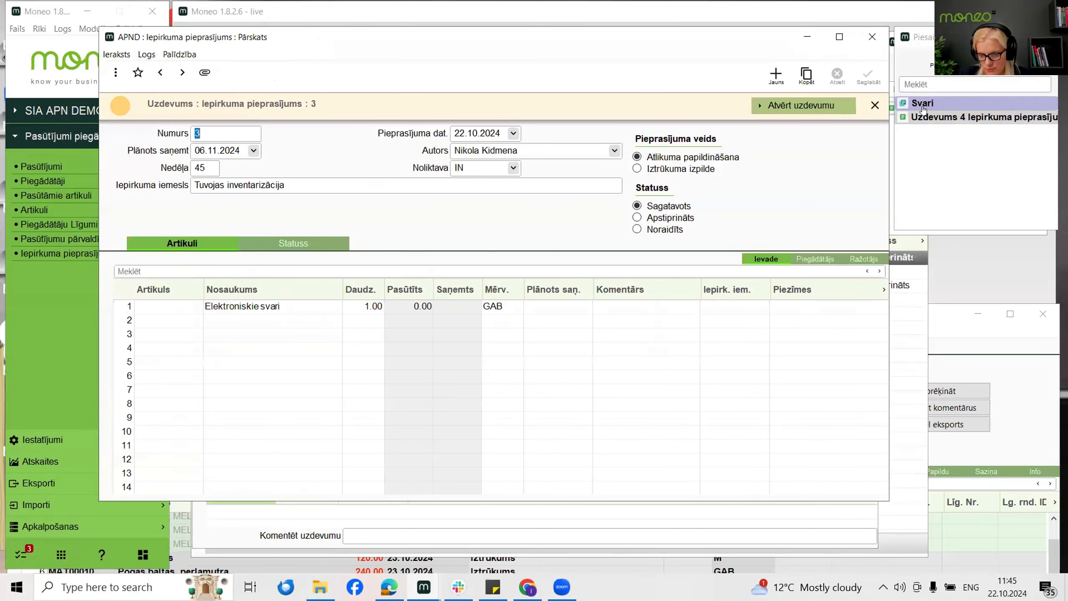
click(286, 310)
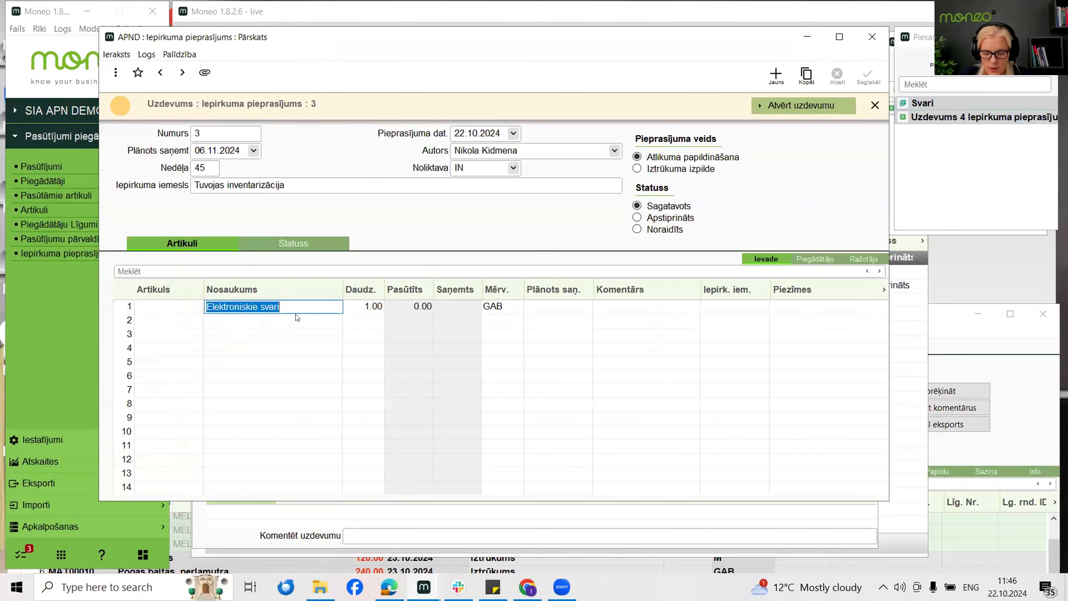
click(187, 306)
click(188, 304)
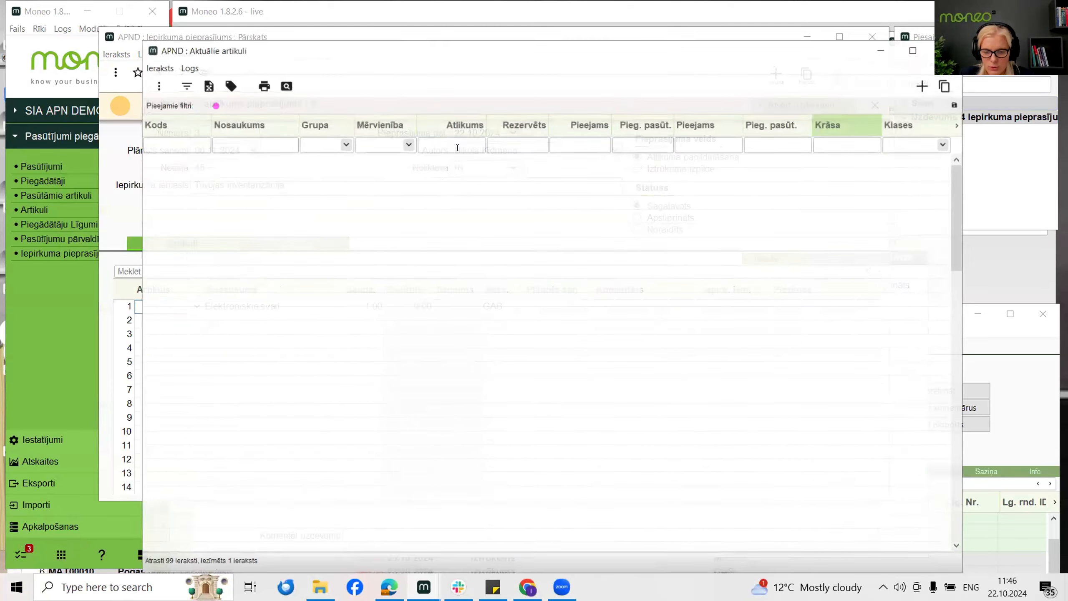
click(922, 86)
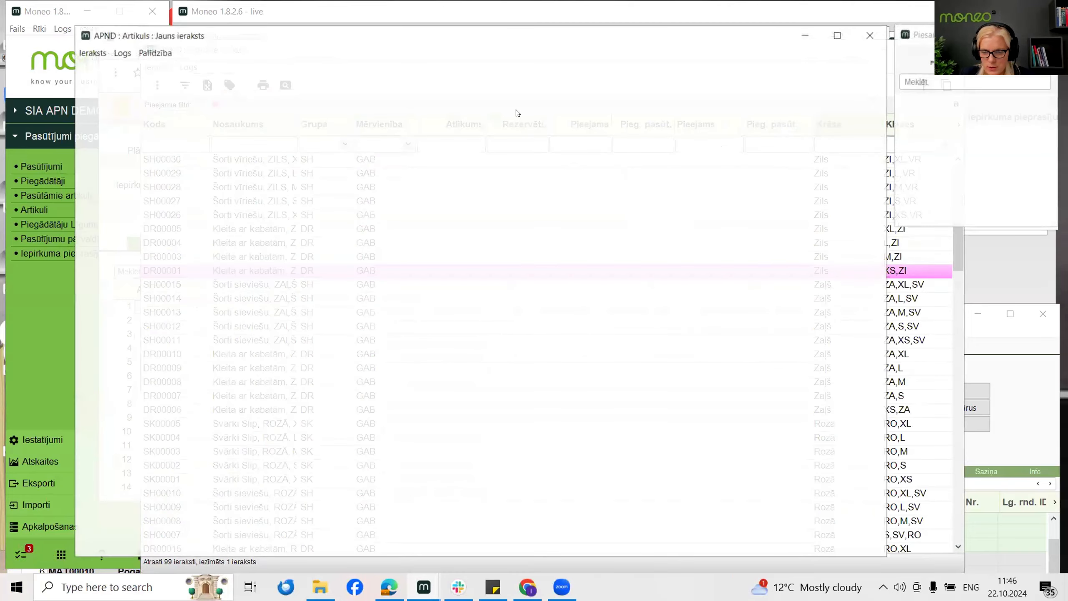
Fill the new item with group IN, name Elektroniskie svari, unit GAB and item type Noliktavas
text(IN)
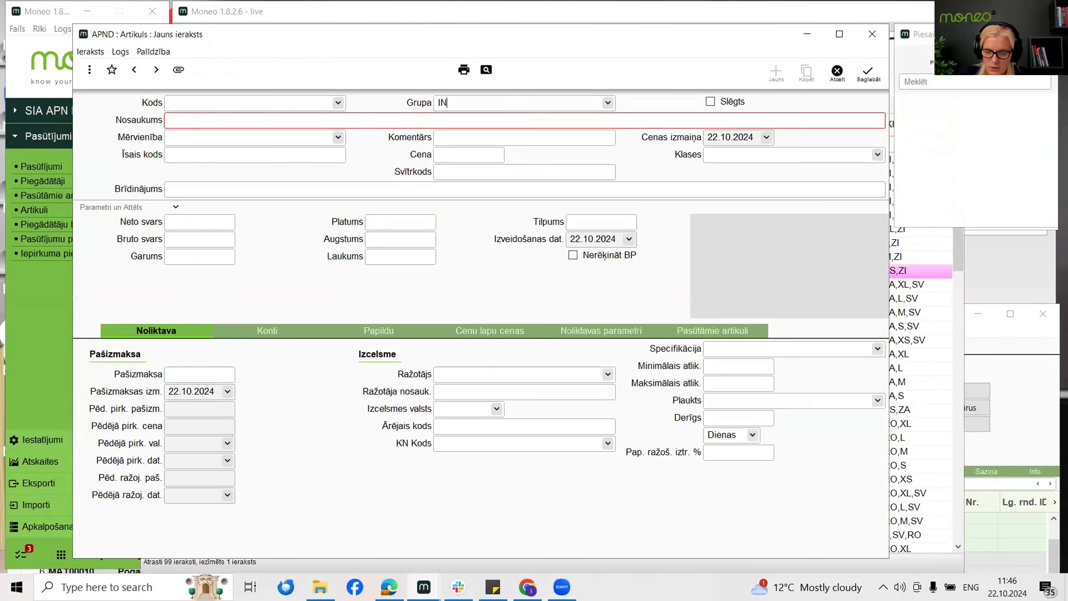
key(Tab)
text(Elektroniskie svari)
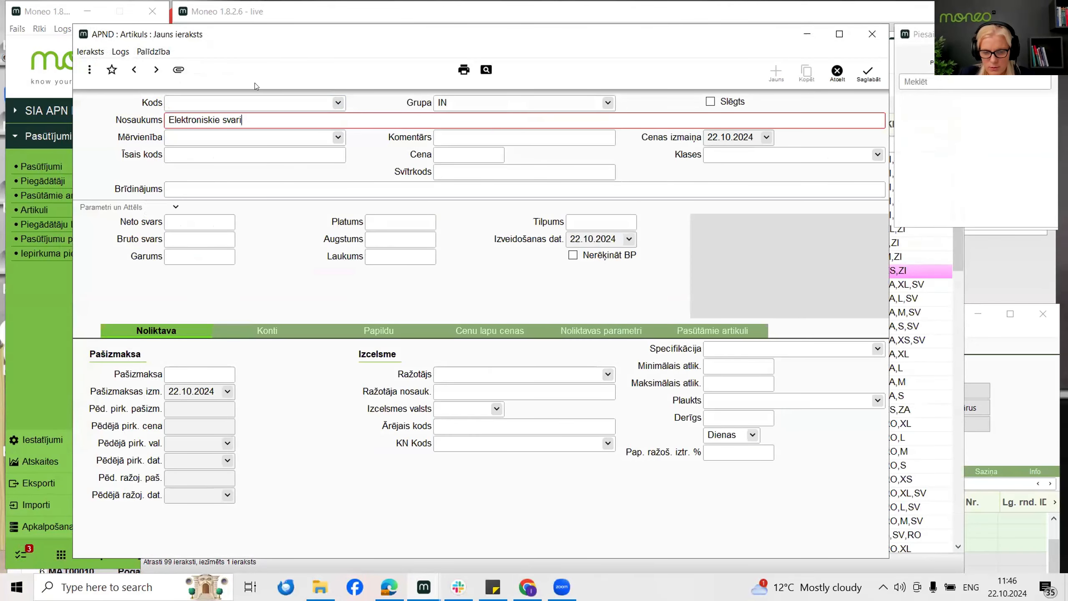
key(Tab)
text(GAB)
click(603, 336)
click(120, 388)
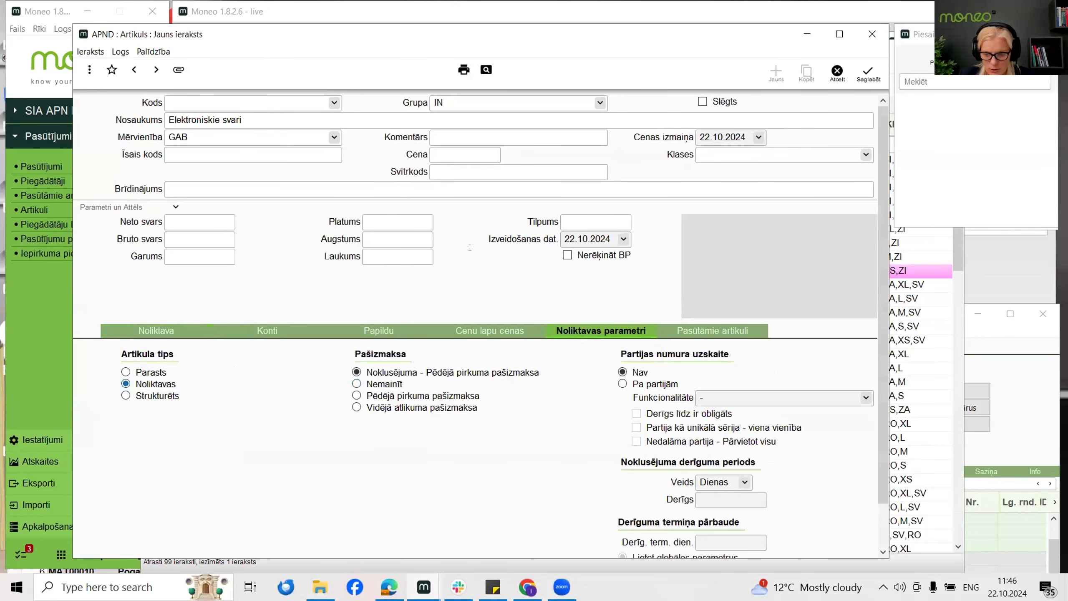
Save the new item, set purchase request 3 to status Apstiprināts, save it and close the request
click(868, 71)
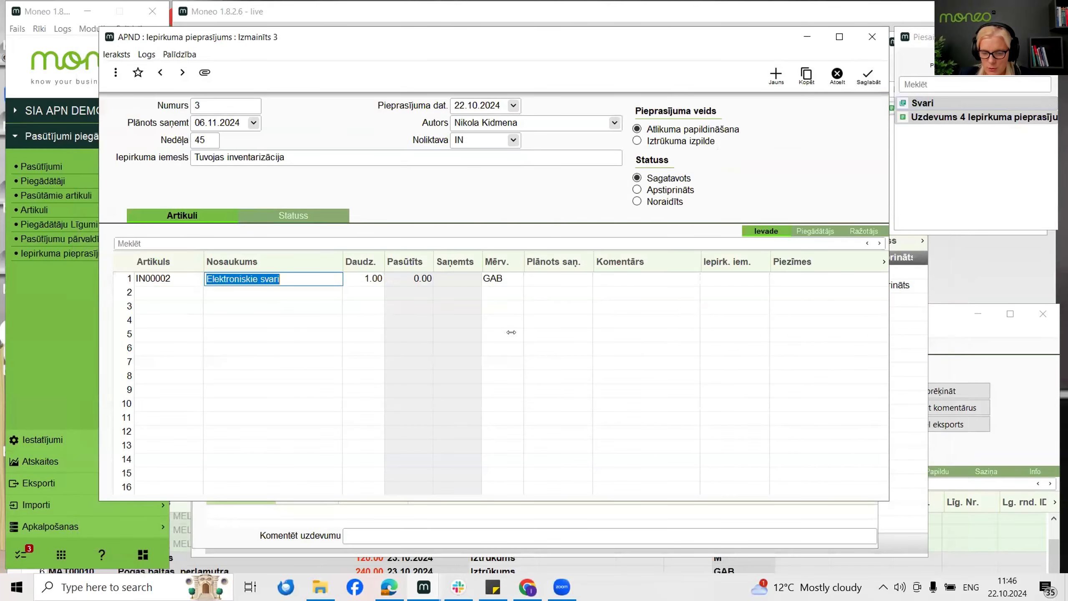
click(682, 190)
click(868, 78)
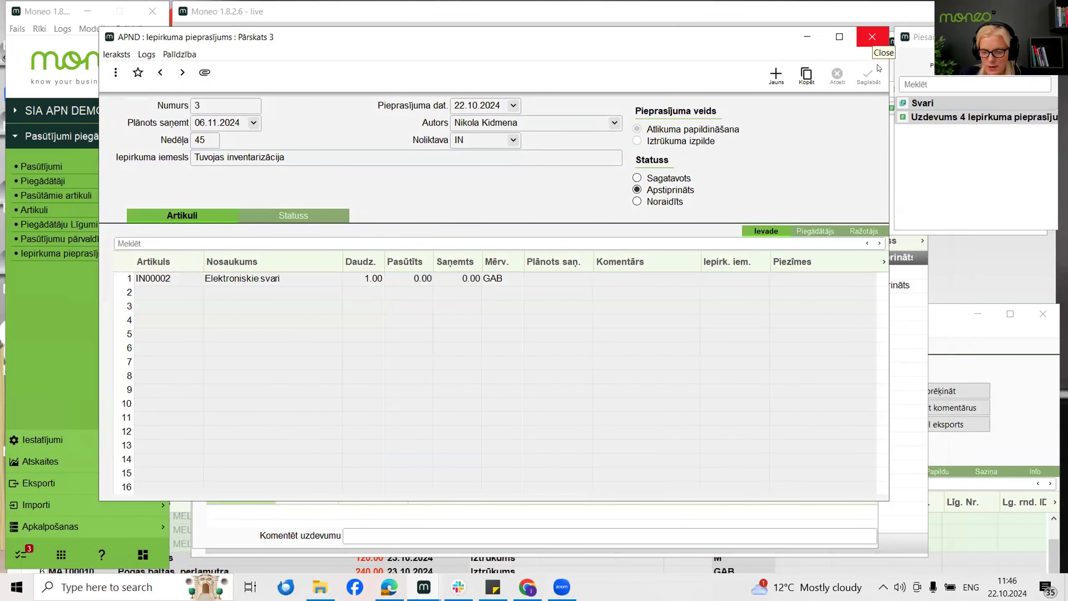
click(872, 36)
Save the Jauns artikuls task for purchase request 3 as Izpildīts and close the task windows
click(857, 80)
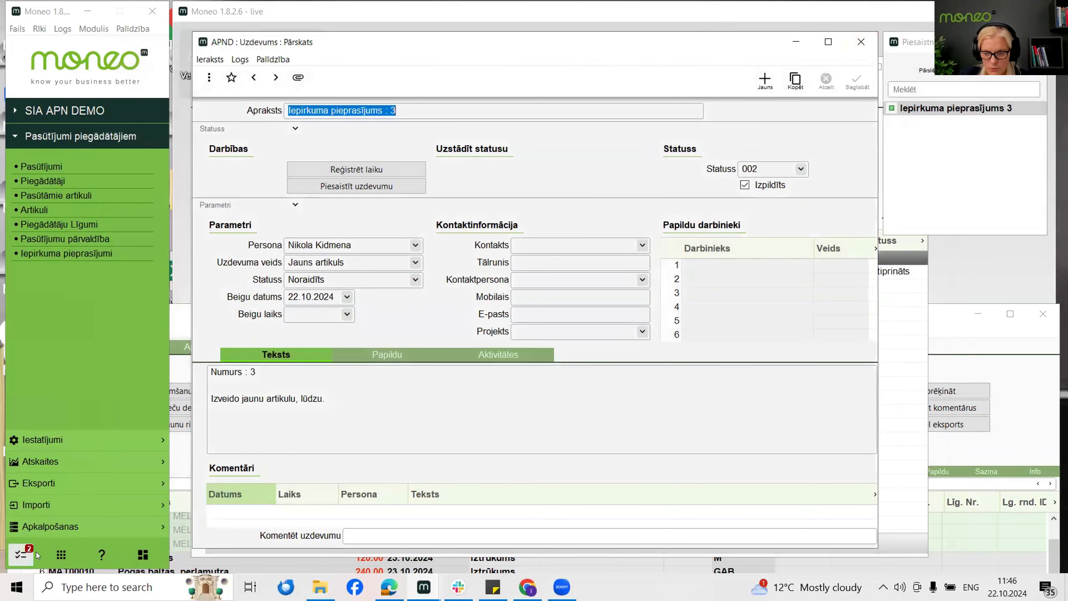
click(860, 42)
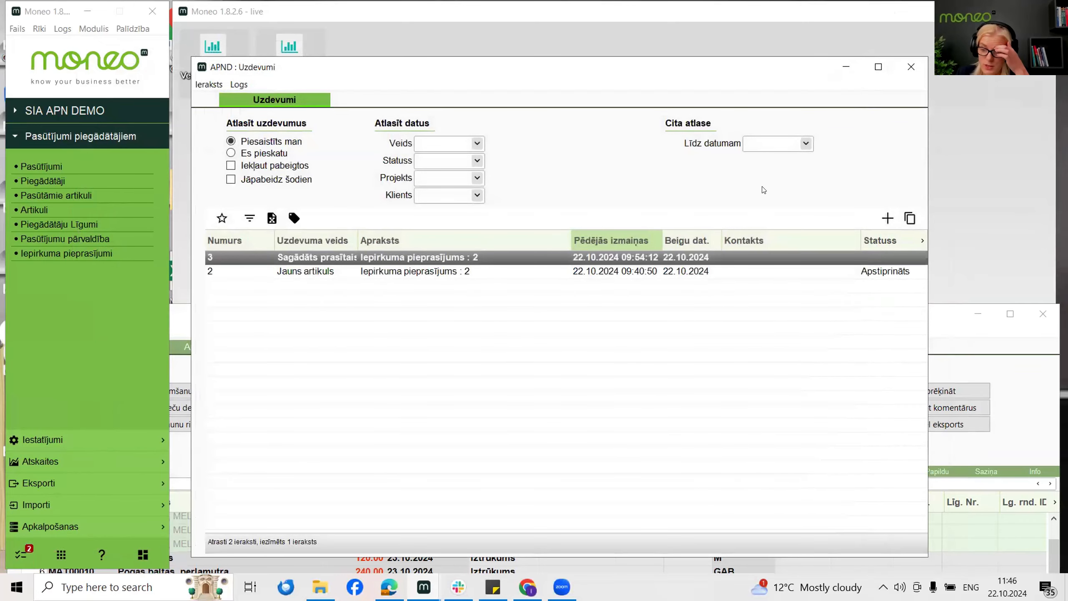
click(911, 67)
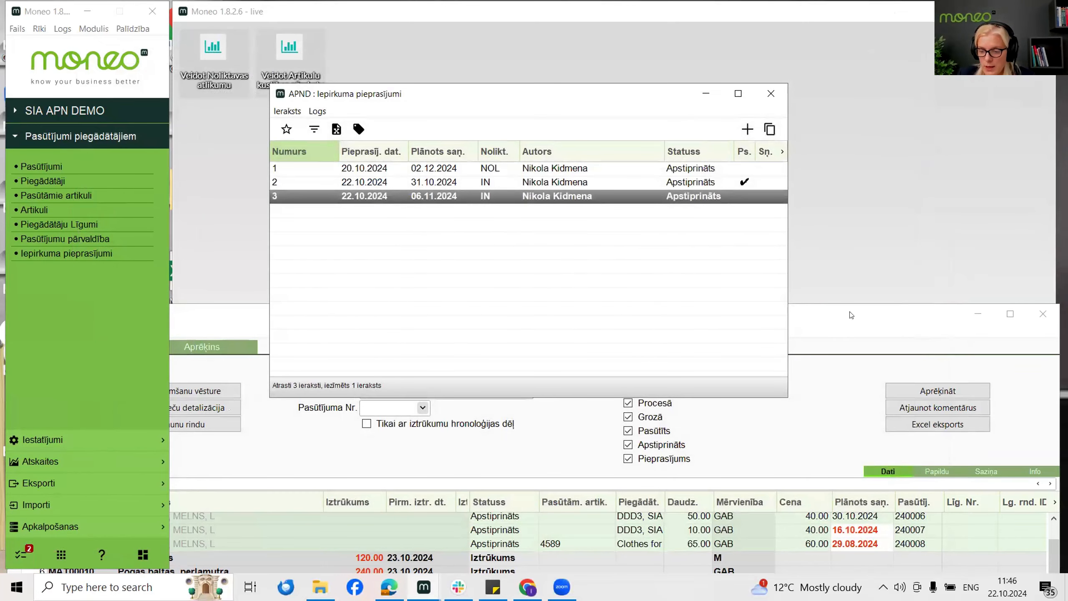
Bring the Pasūtījumu pārvaldība window into view, recalculate the shortage list and check the Elektroniskie svari request row's quantity and planned receipt date
drag(850, 310, 855, 34)
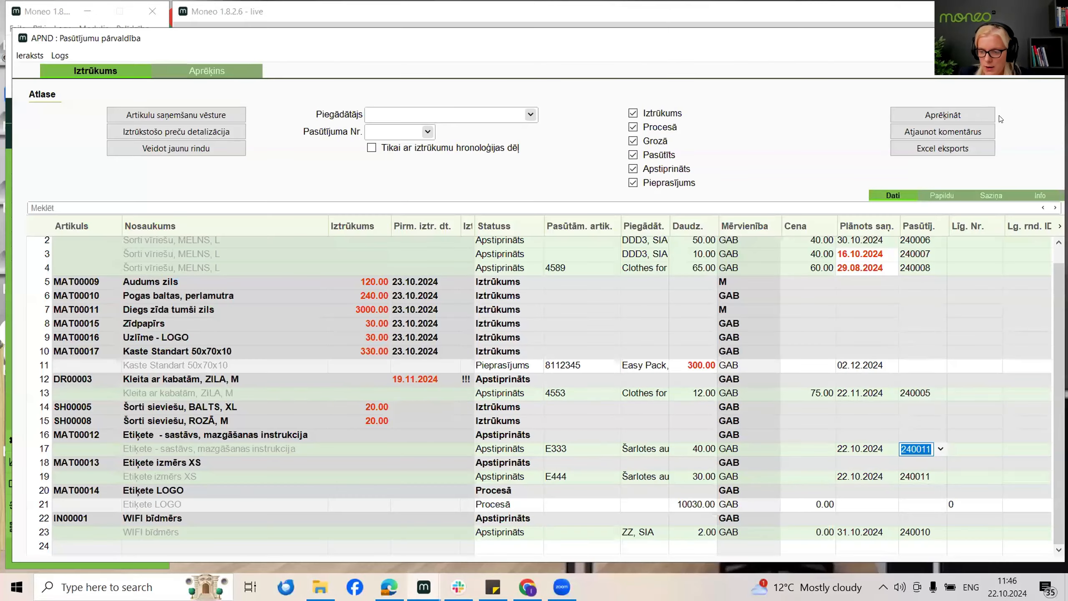
click(975, 114)
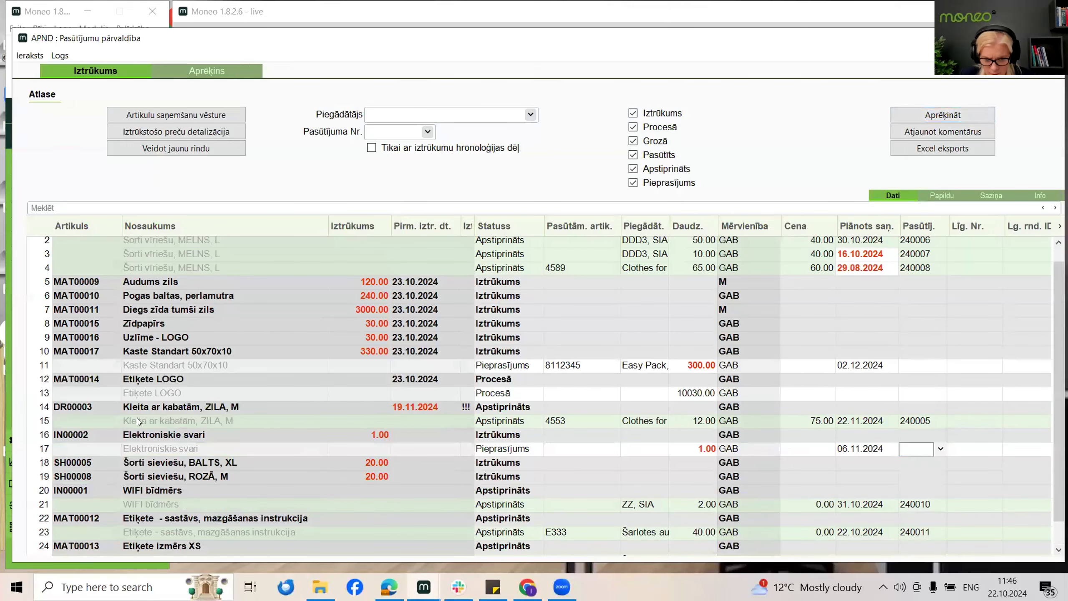
scroll(267, 427, down, 2)
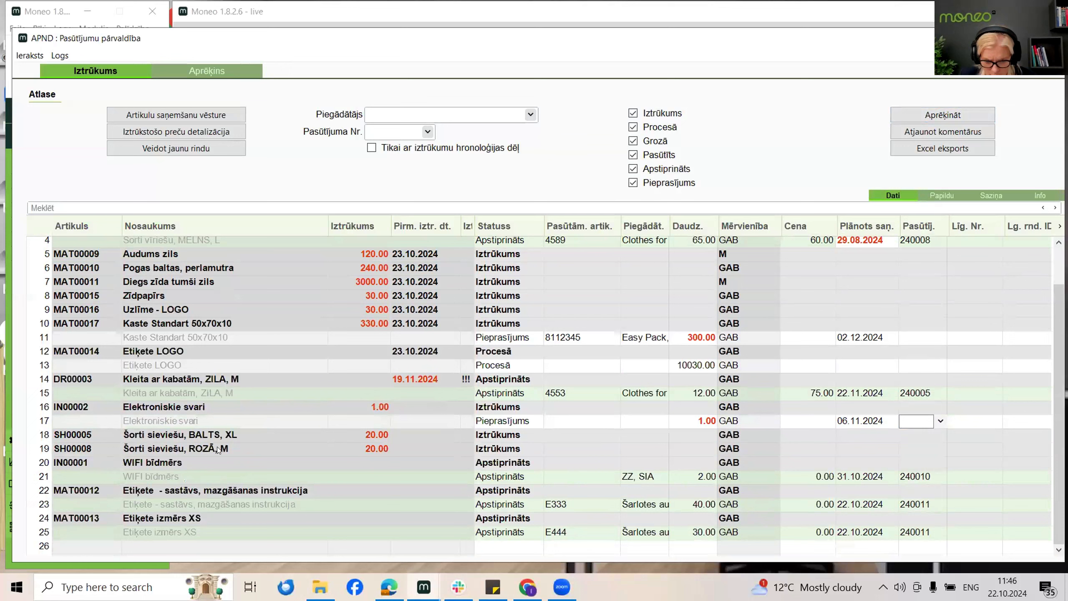
click(192, 422)
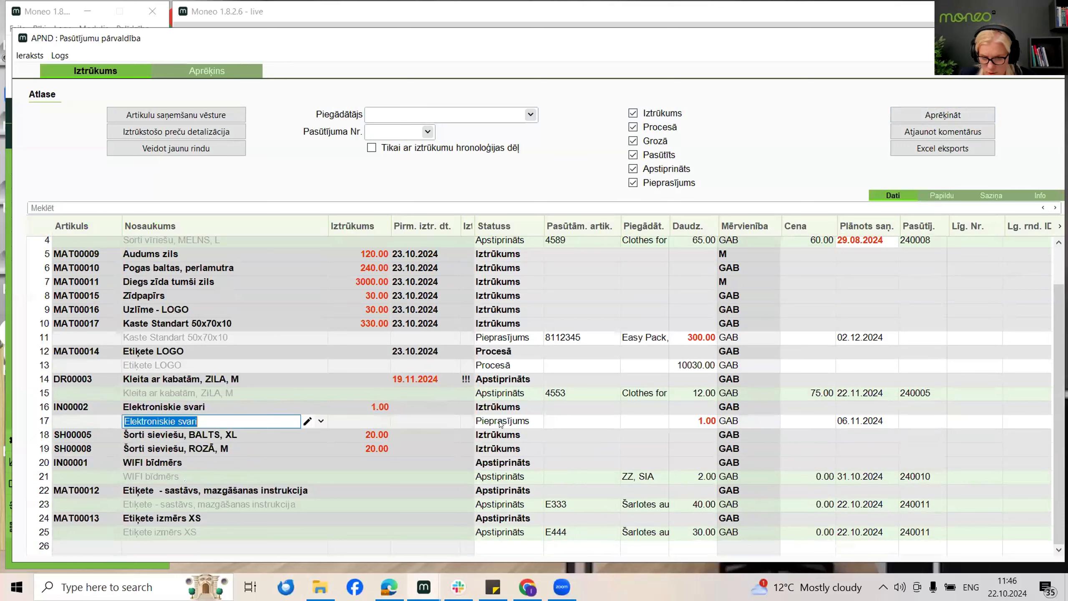
click(708, 421)
click(840, 419)
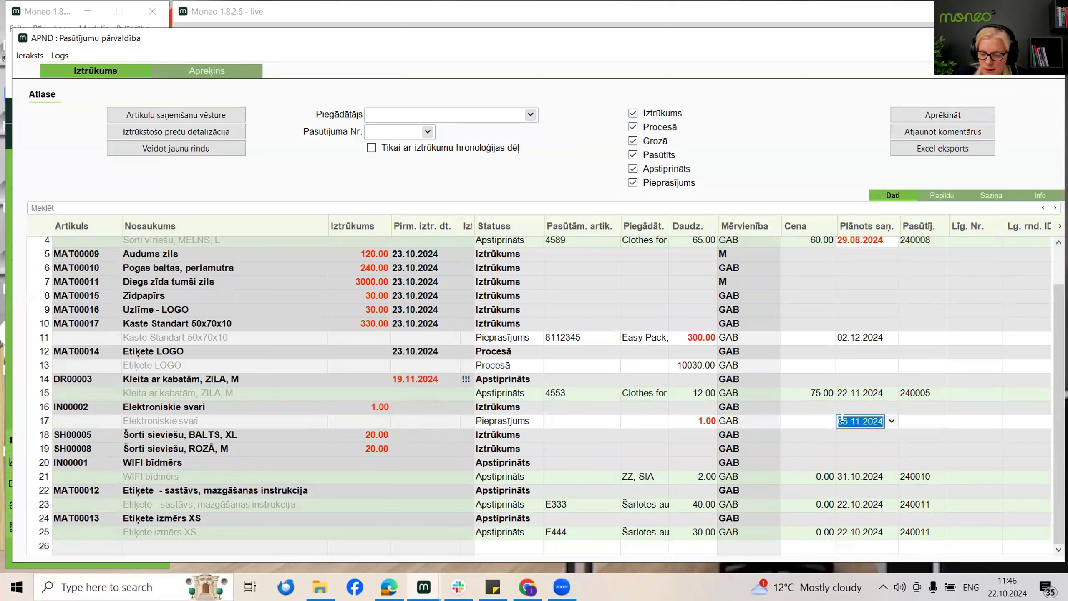
View the shortage details for item IN00002, open its source purchase request and the attached Svari link, and close them all
click(100, 412)
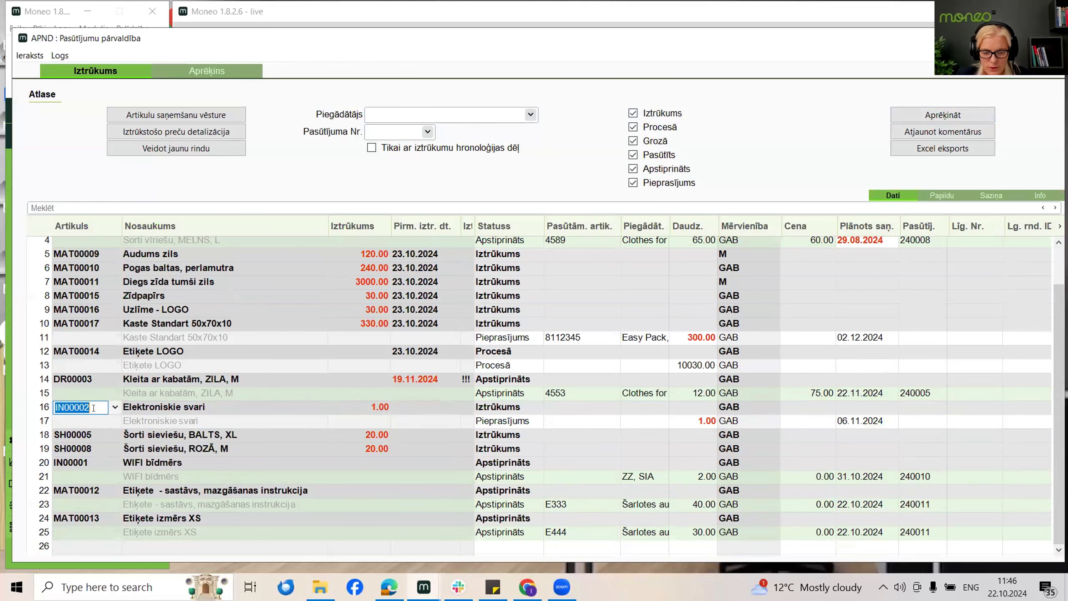
click(180, 133)
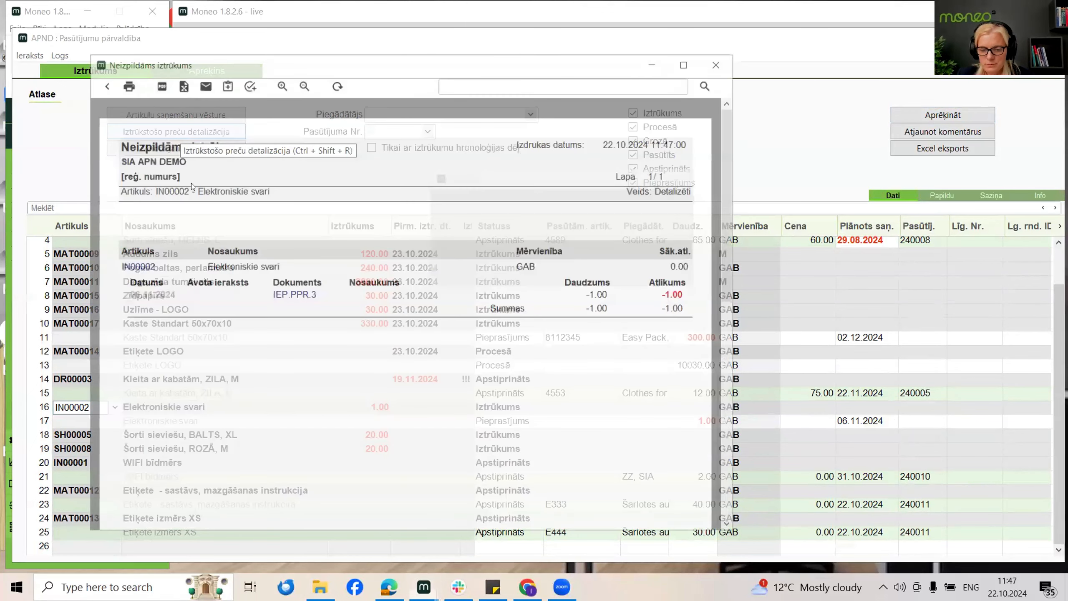
click(311, 296)
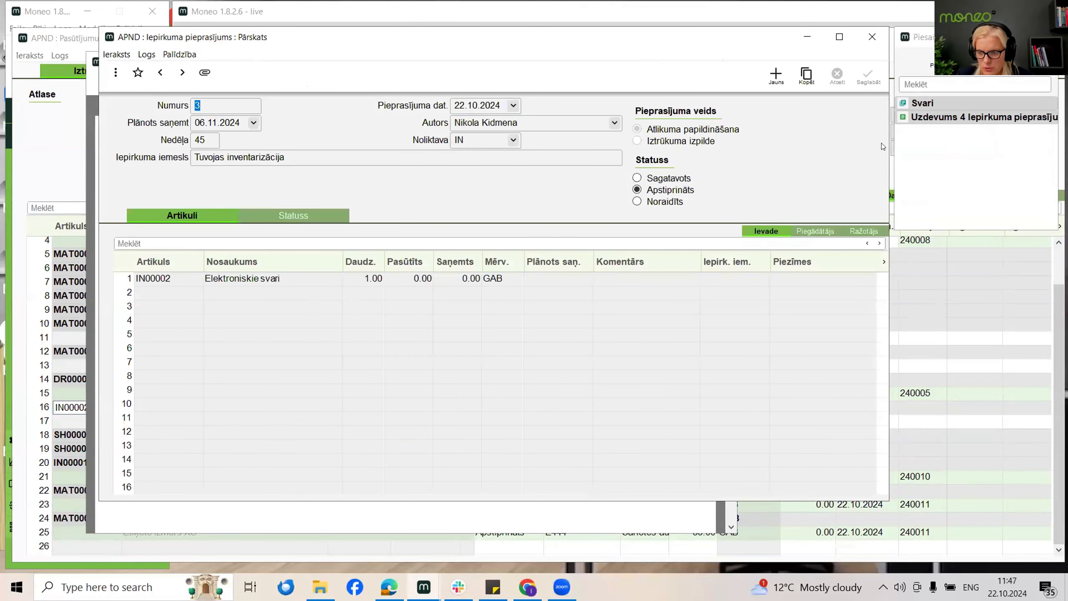
click(932, 103)
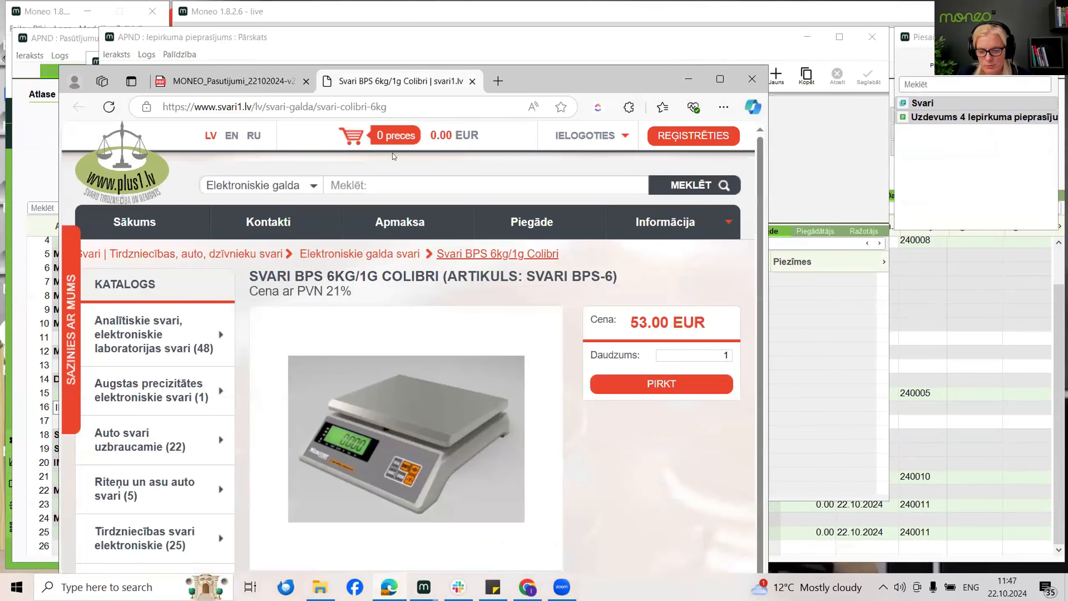
click(749, 83)
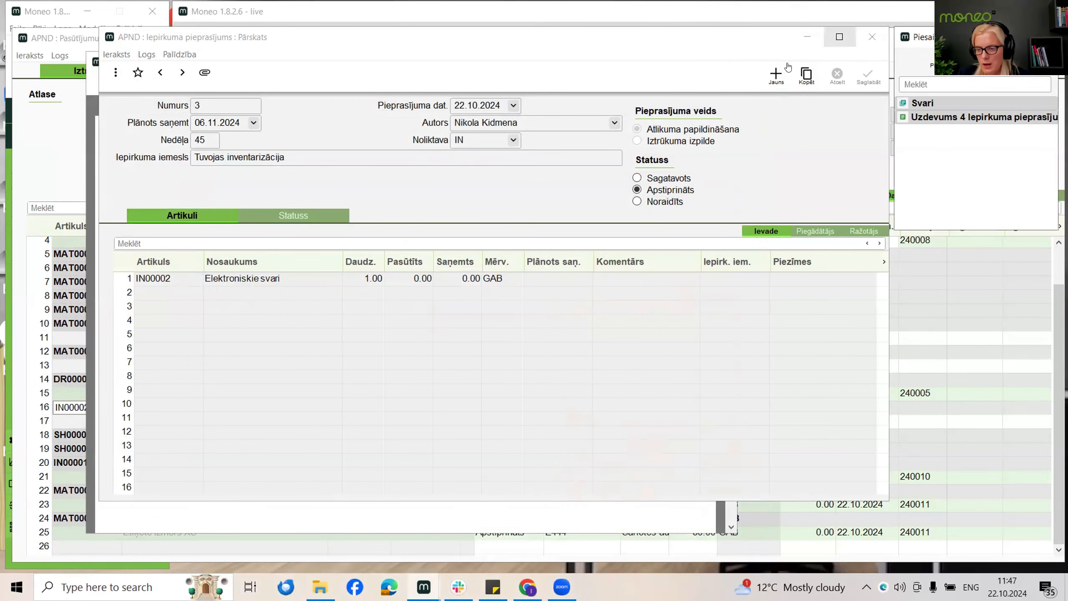
click(872, 37)
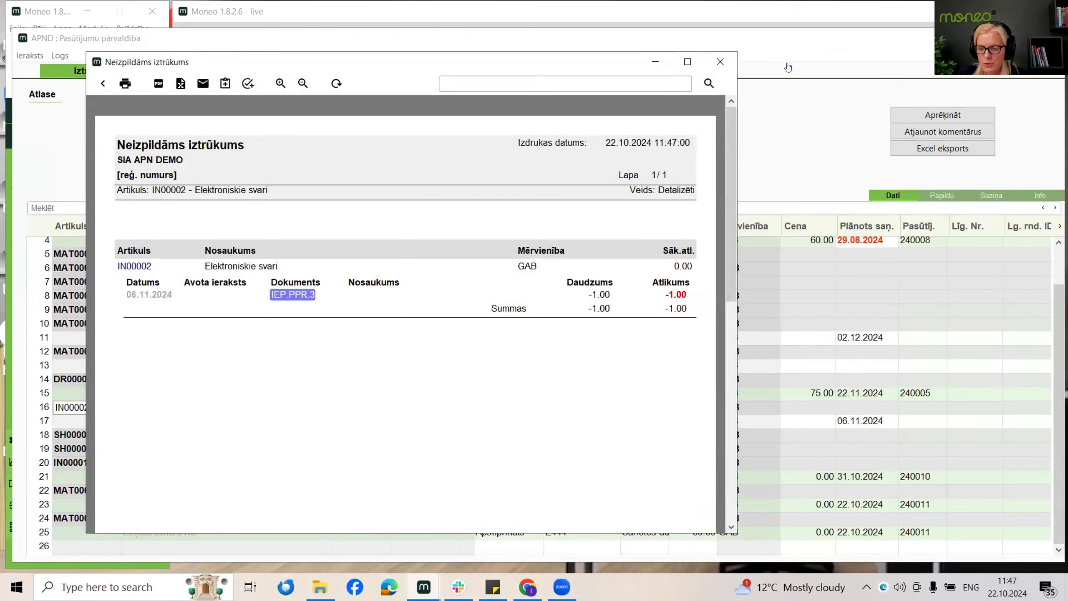
click(723, 63)
click(772, 91)
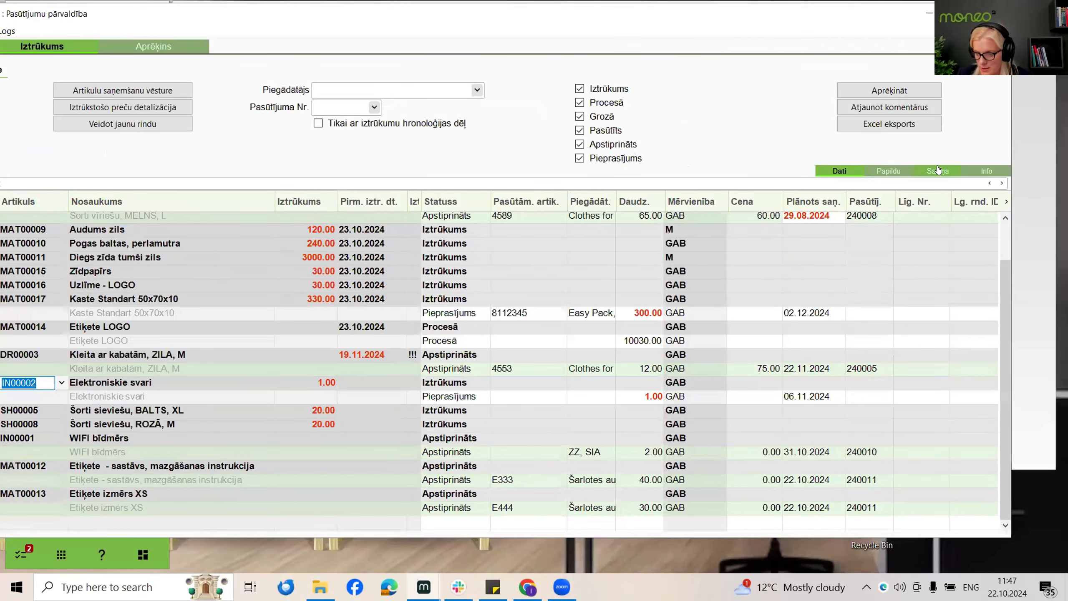
Add the comment "Svaru nav" to the Elektroniskie svari request row and check its comment task and Pēd.Liet.k. fields
click(938, 170)
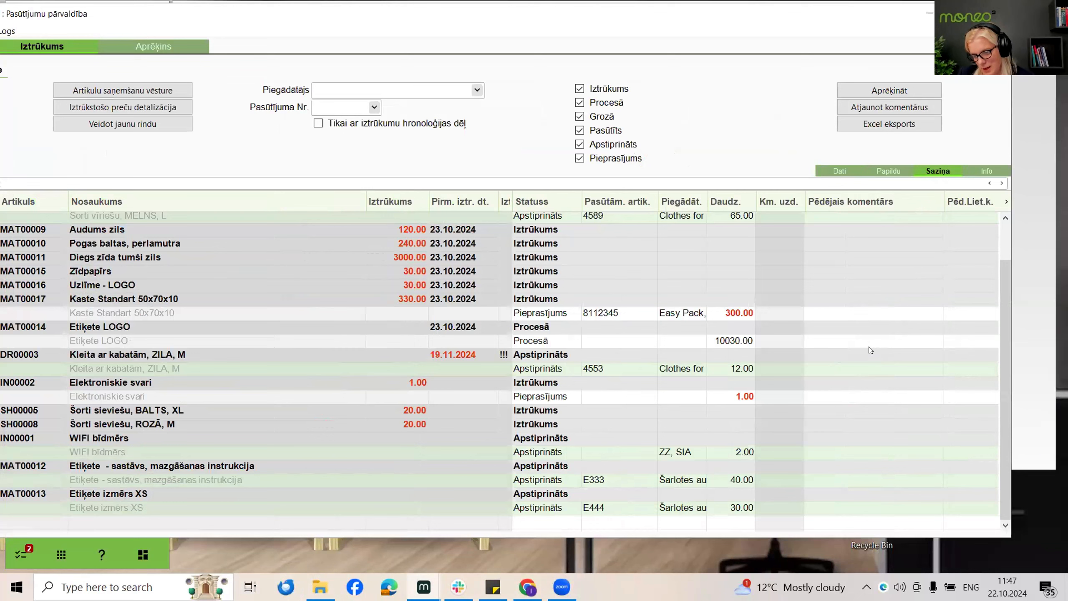
click(838, 399)
text(Sv)
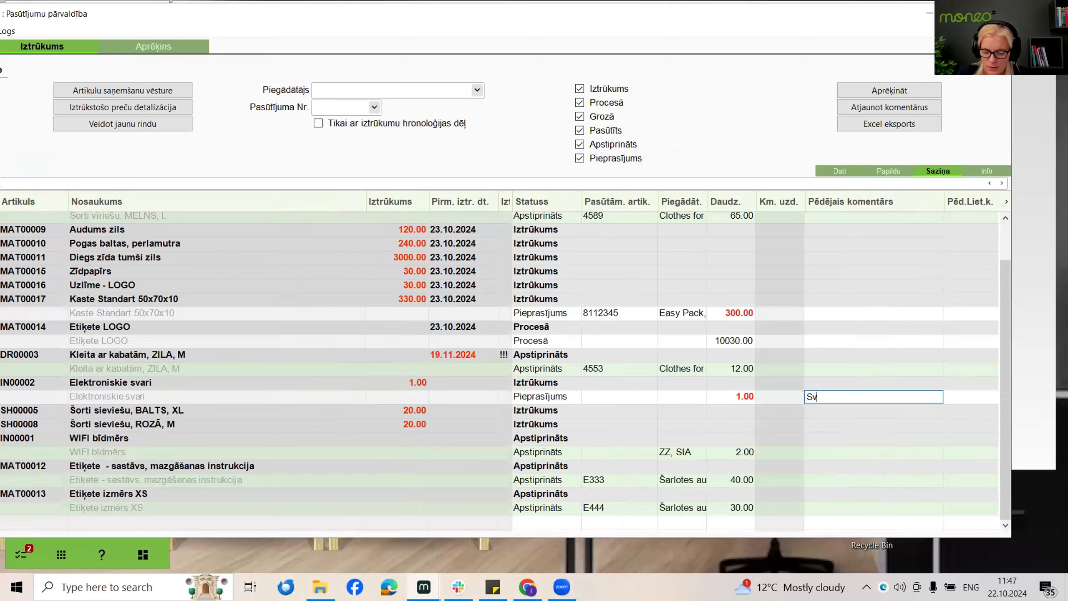
text(aru nav)
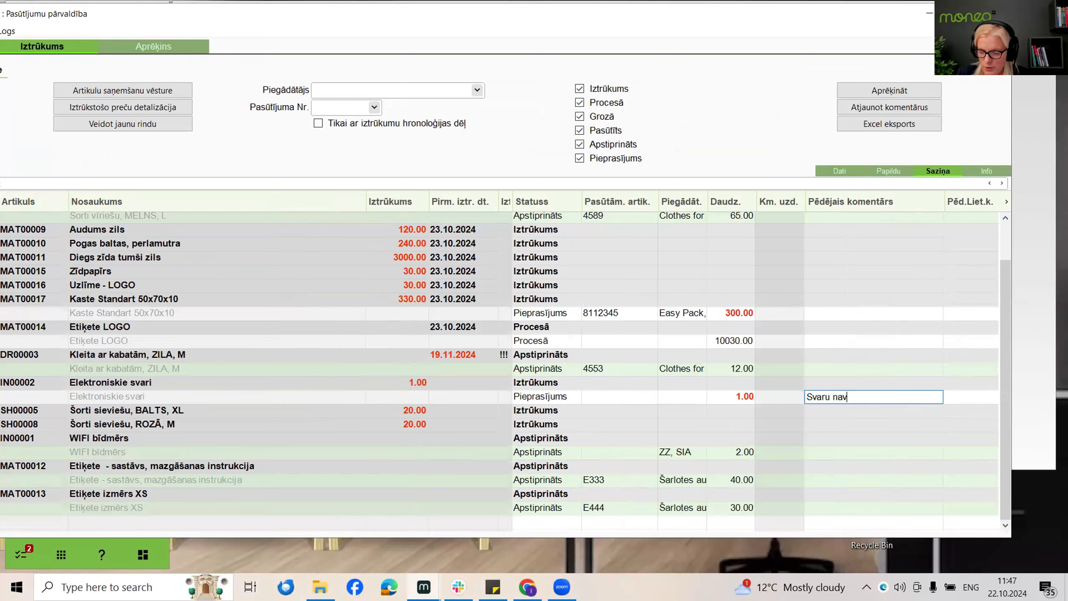
key(Tab)
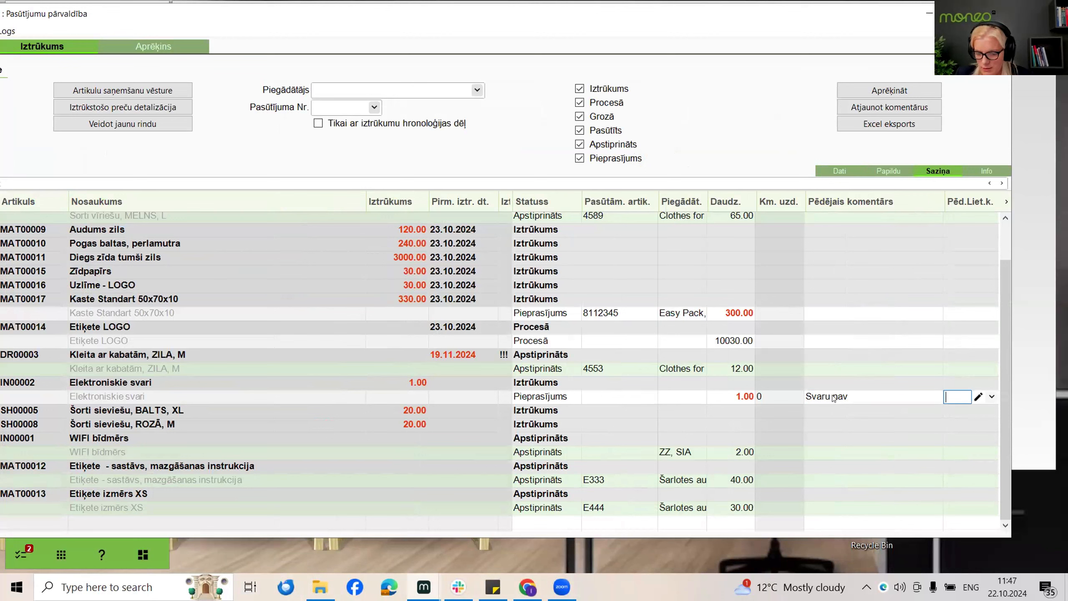
click(833, 398)
click(764, 396)
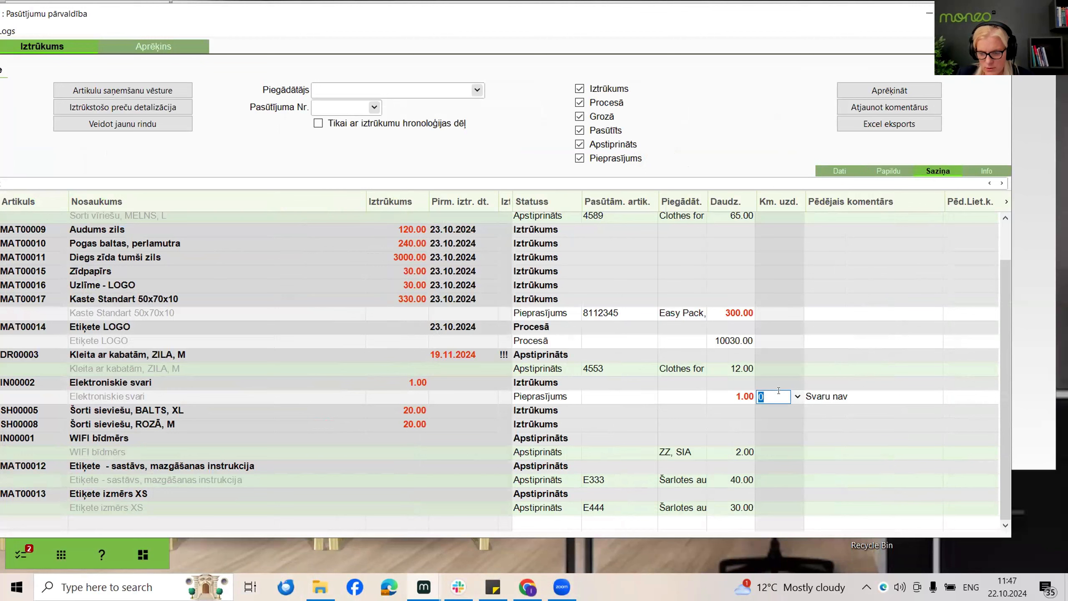
click(835, 392)
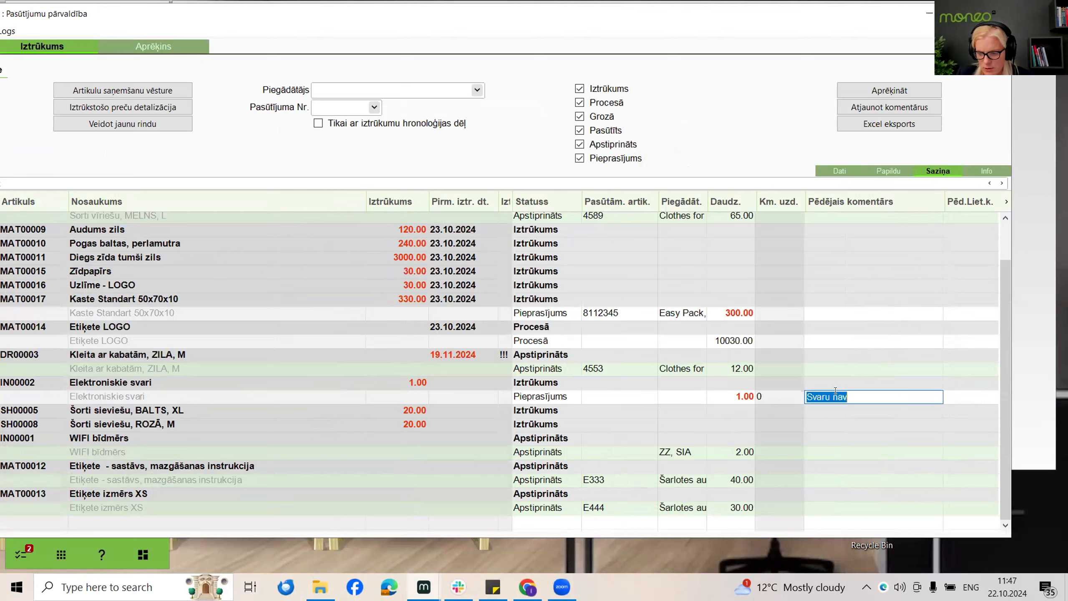
click(967, 397)
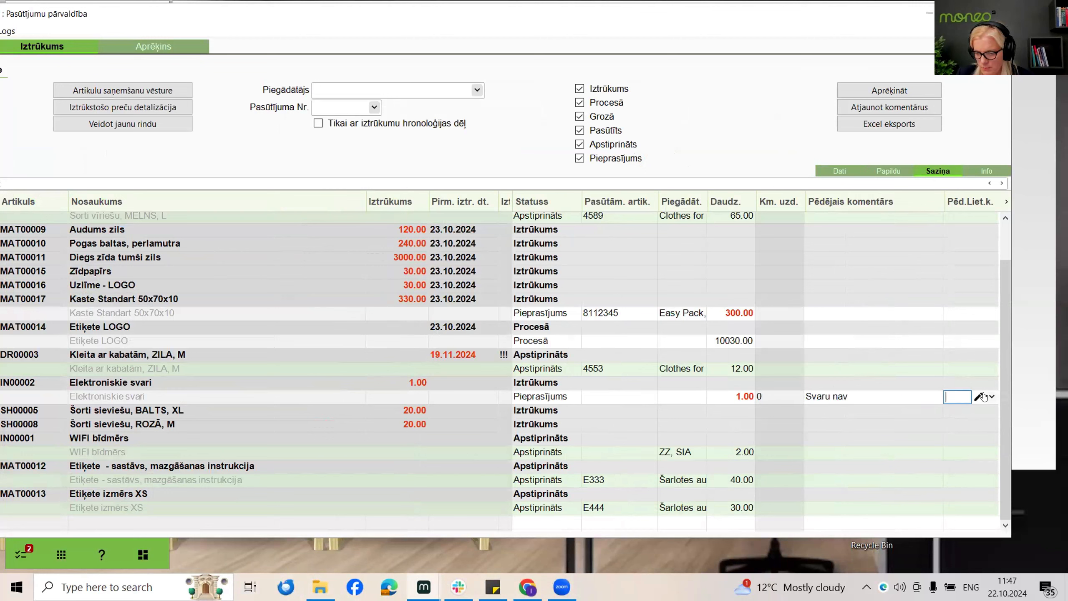
click(847, 400)
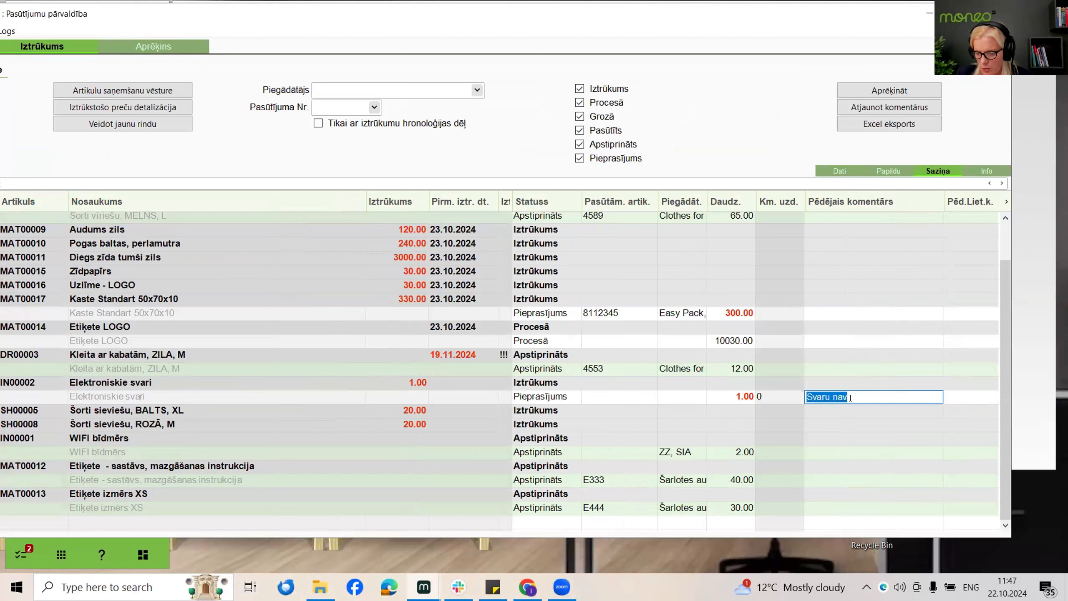
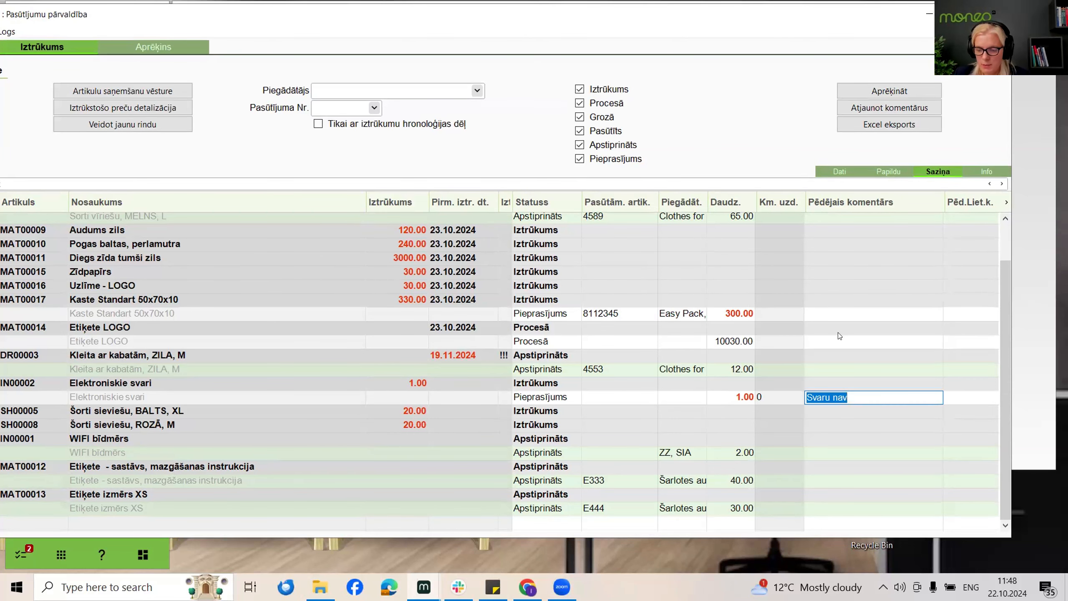
Enter "Nepiegādā šis piegādātājs" as the latest comment on the Etiķete LOGO row with status Procesā
click(853, 342)
text(N)
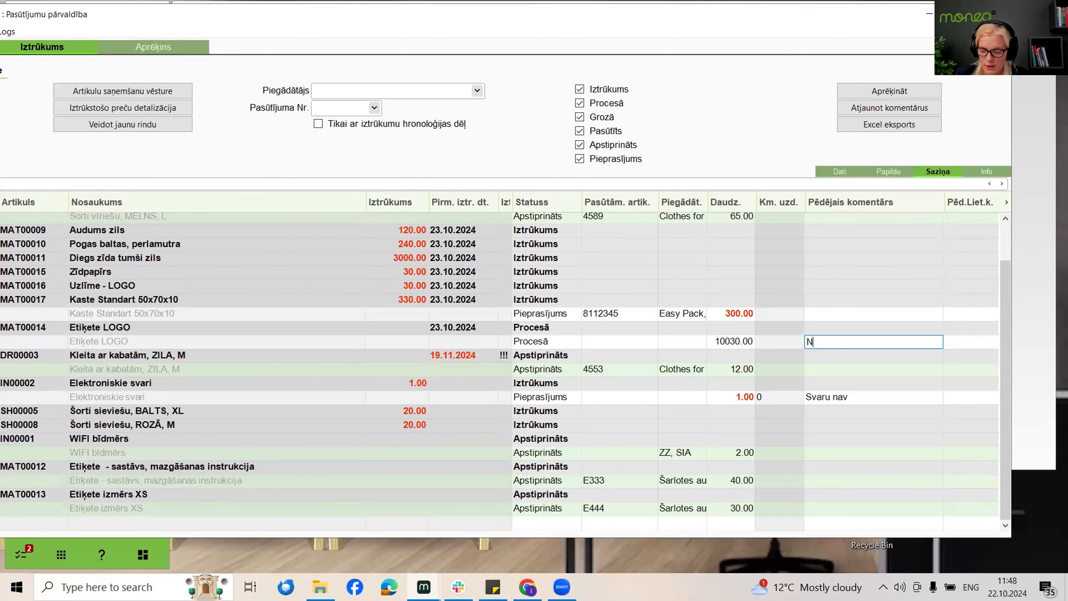
text(epiegādā)
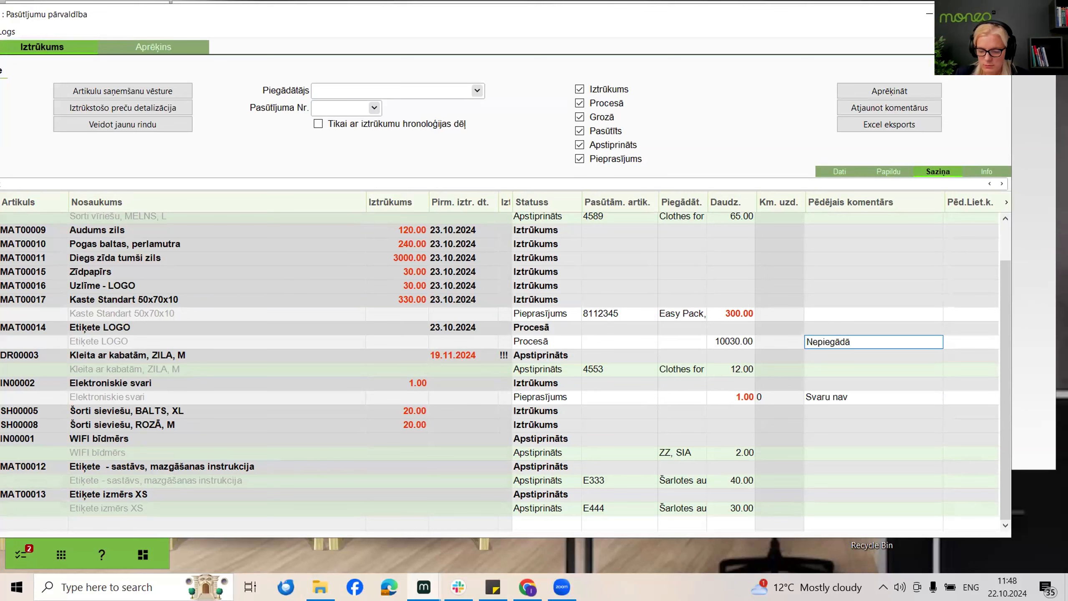
text( šis piegādātājs)
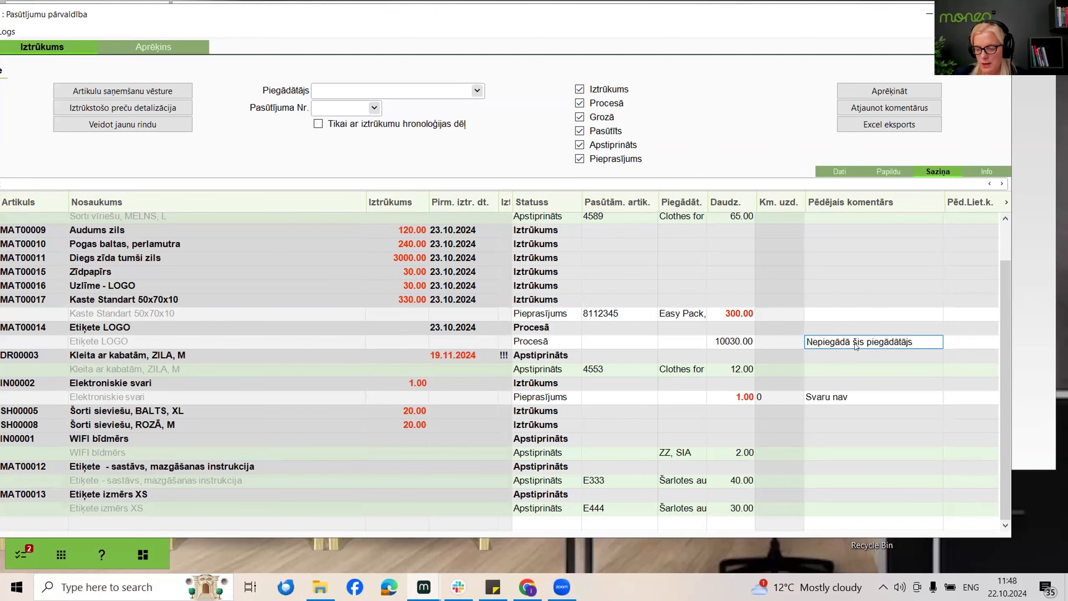
Add the comment "Nekas, mainīsim specifikāciju" to the task linked to the Etiķete LOGO row, close it and refresh the order management comments
click(778, 343)
double_click(778, 342)
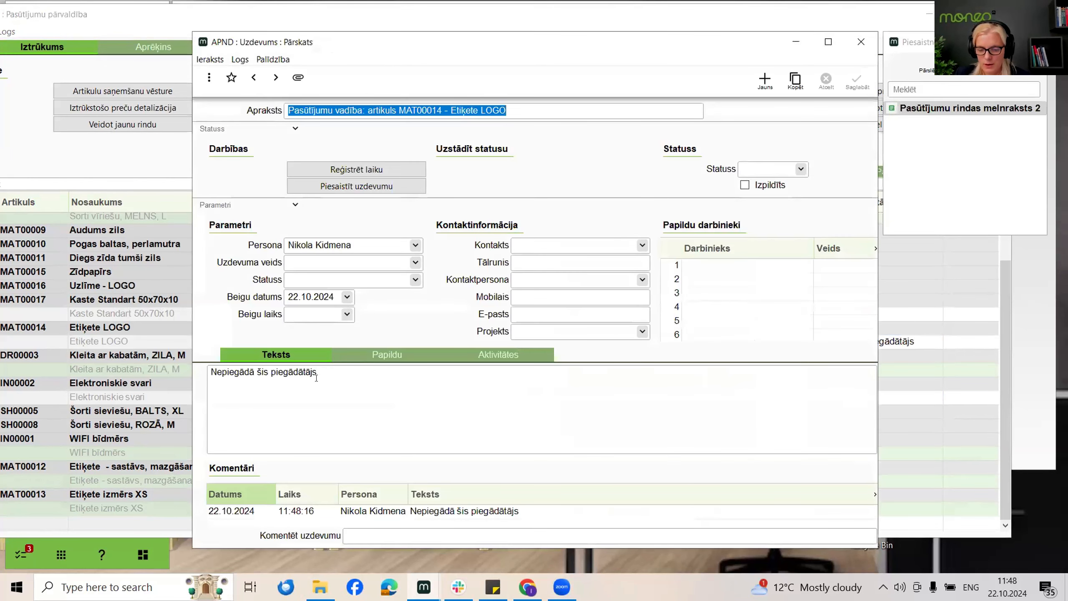
click(390, 533)
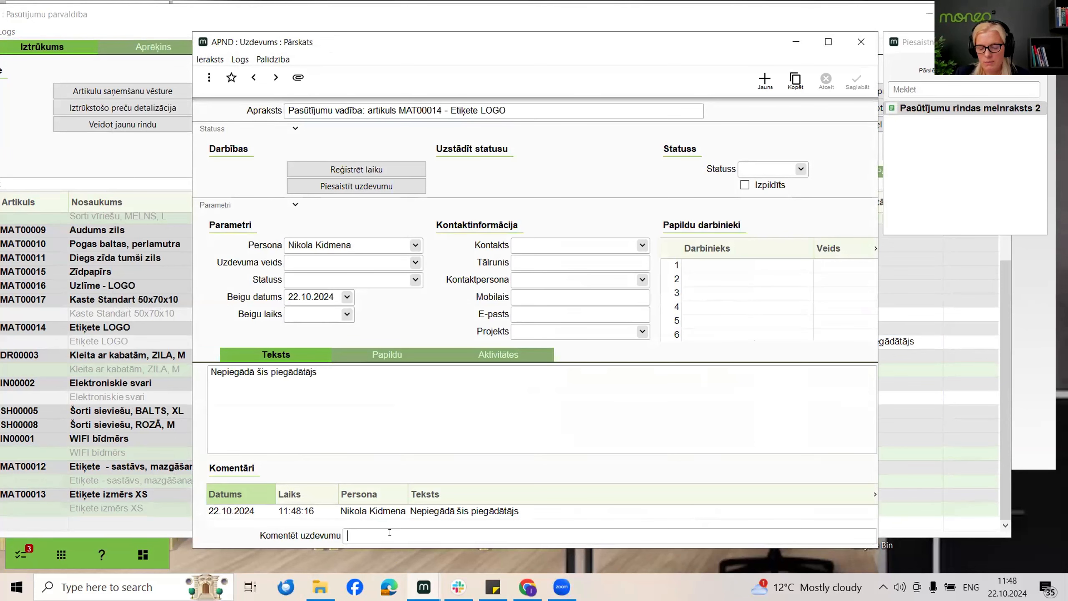
text(Nekas, ma)
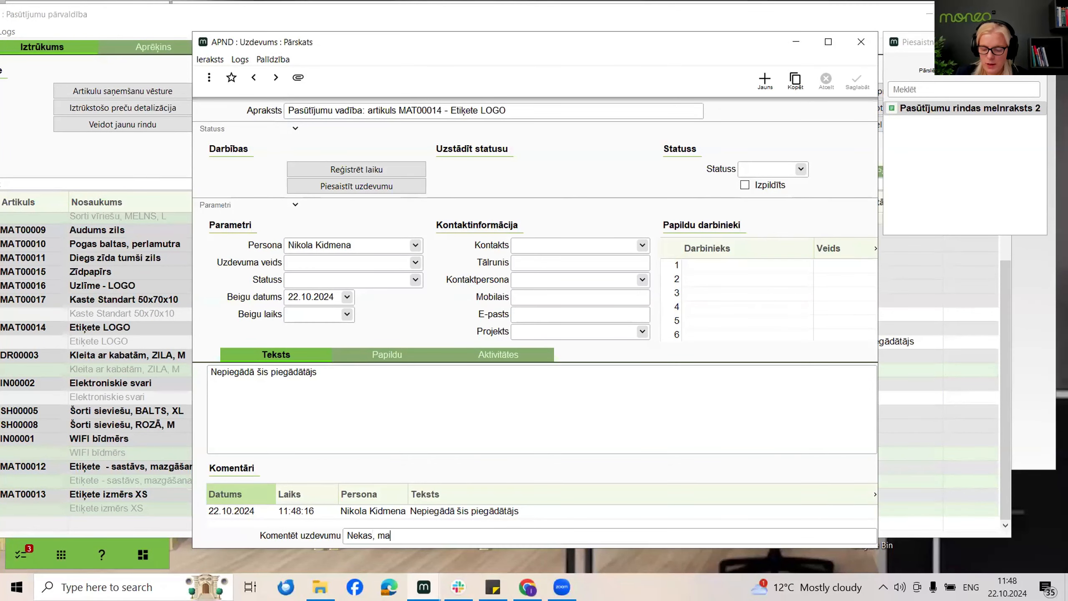
text(inīsim specifikāciju)
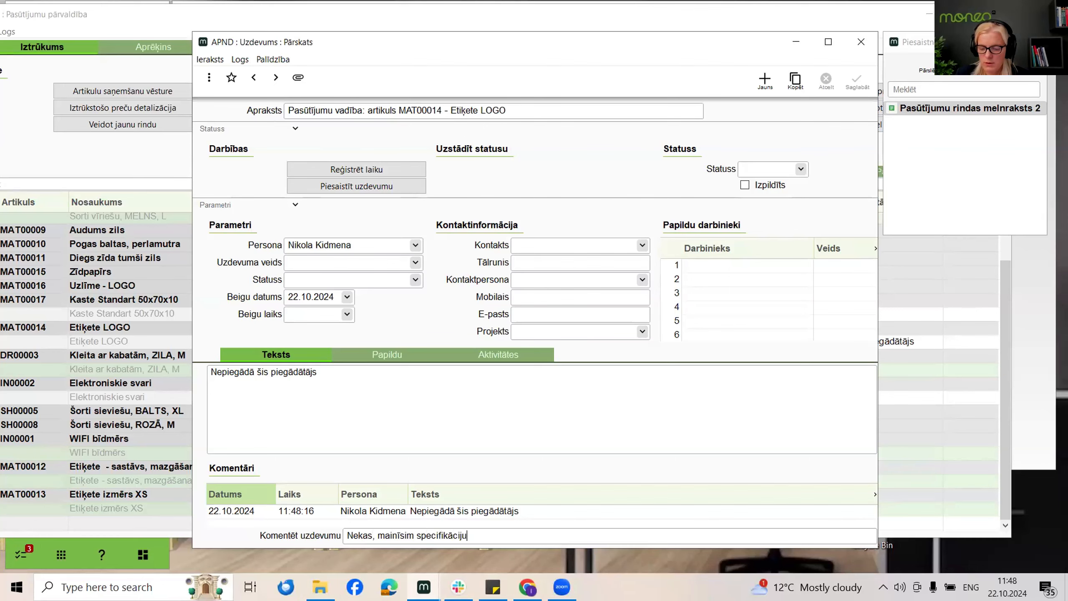
key(Return)
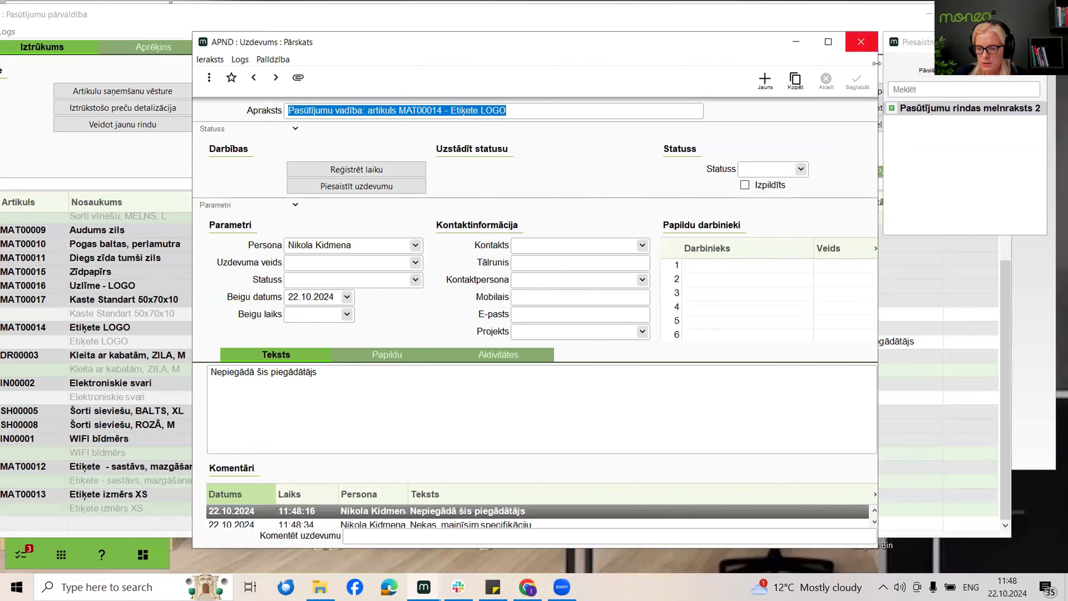
click(861, 42)
click(904, 108)
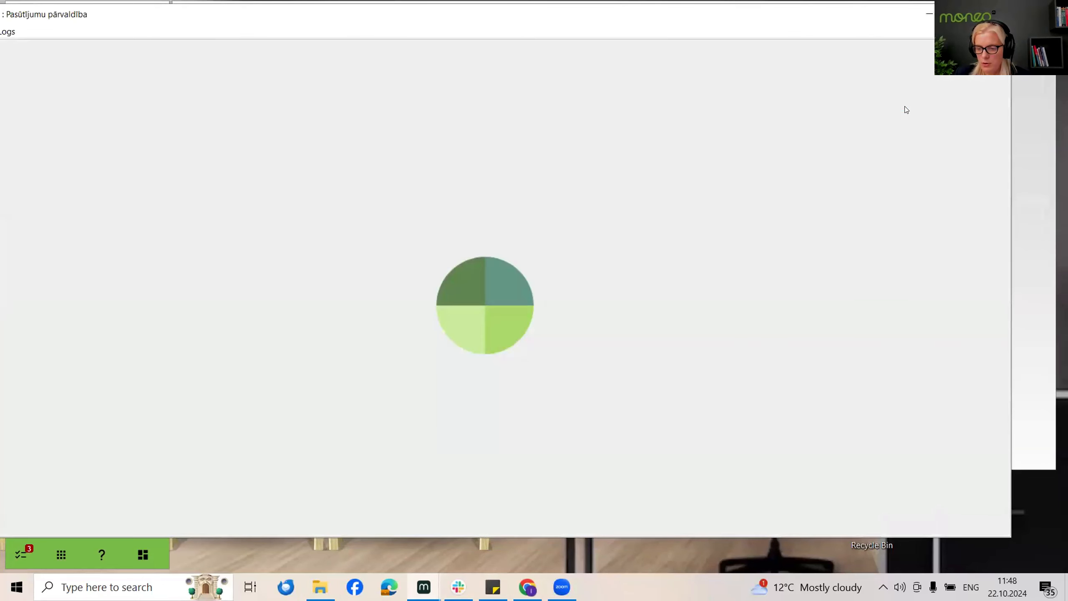
Check the latest comment on the Etiķete LOGO row with status Procesā
click(858, 337)
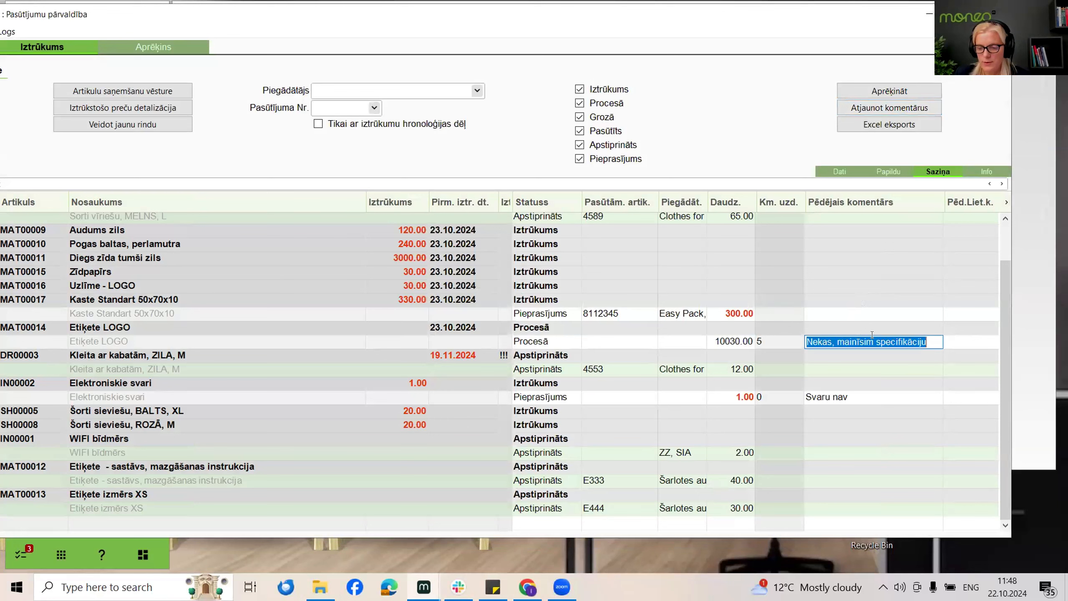
click(115, 342)
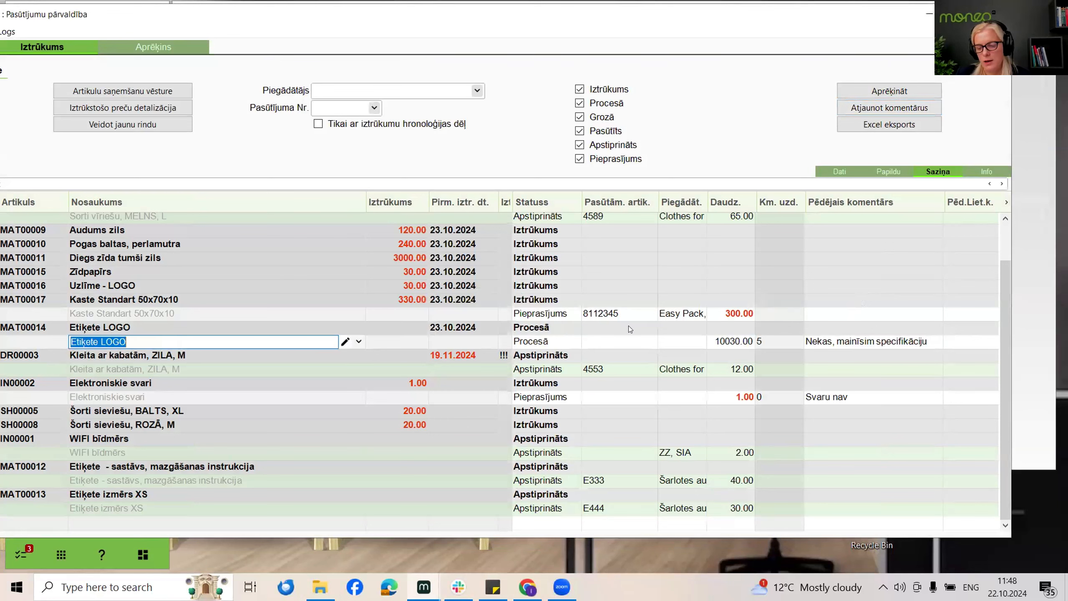
click(848, 343)
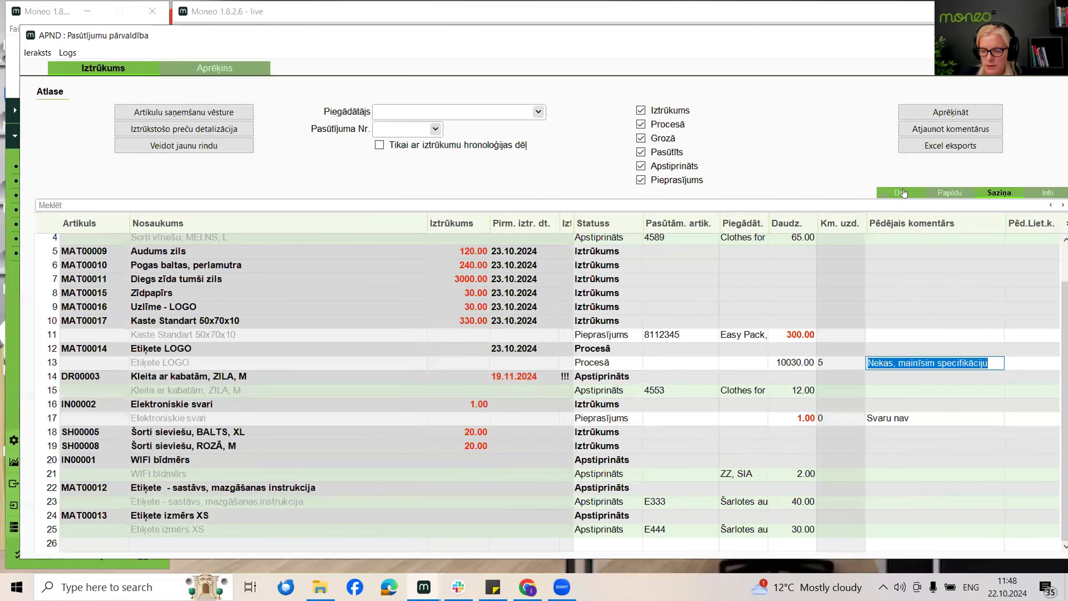
Display the Dati columns, filter the rows by the order number of the Etiķete izmērs XS item, and clear the filter
click(902, 193)
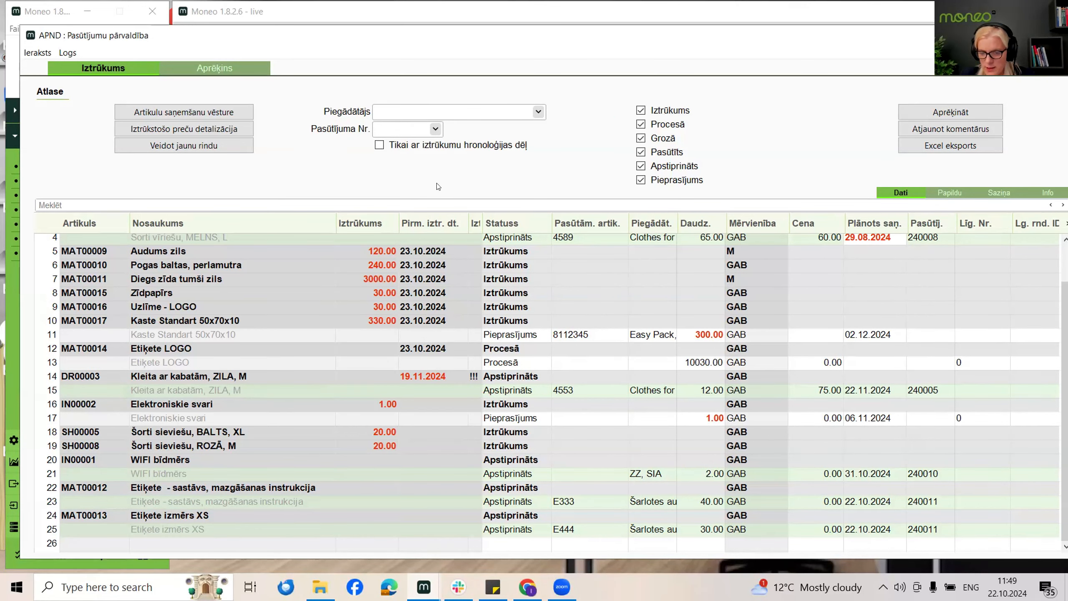
click(396, 128)
text(240011)
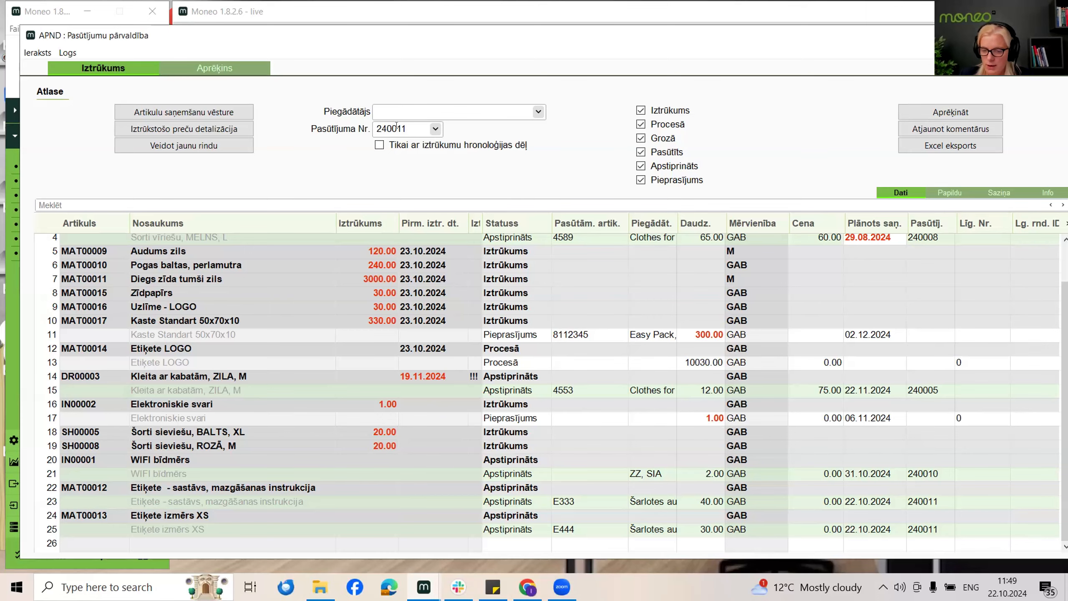
key(Return)
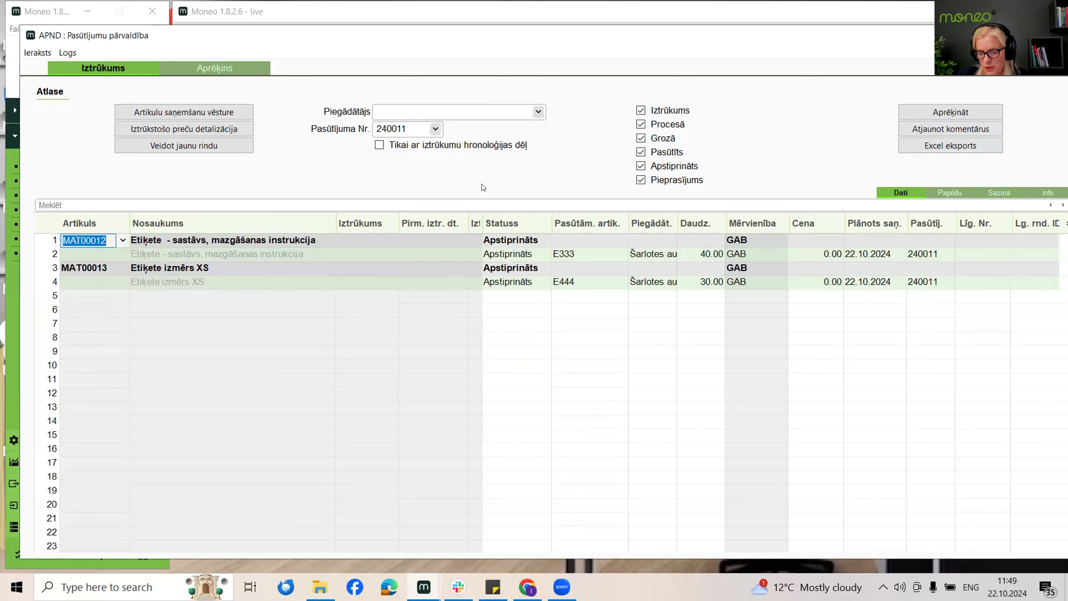
click(423, 123)
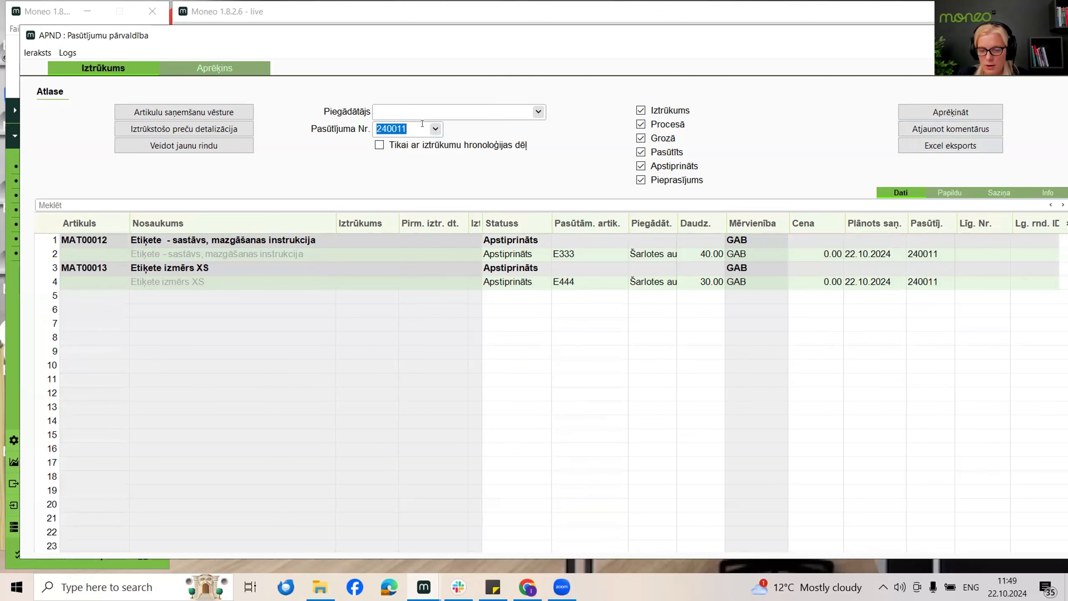
key(BackSpace)
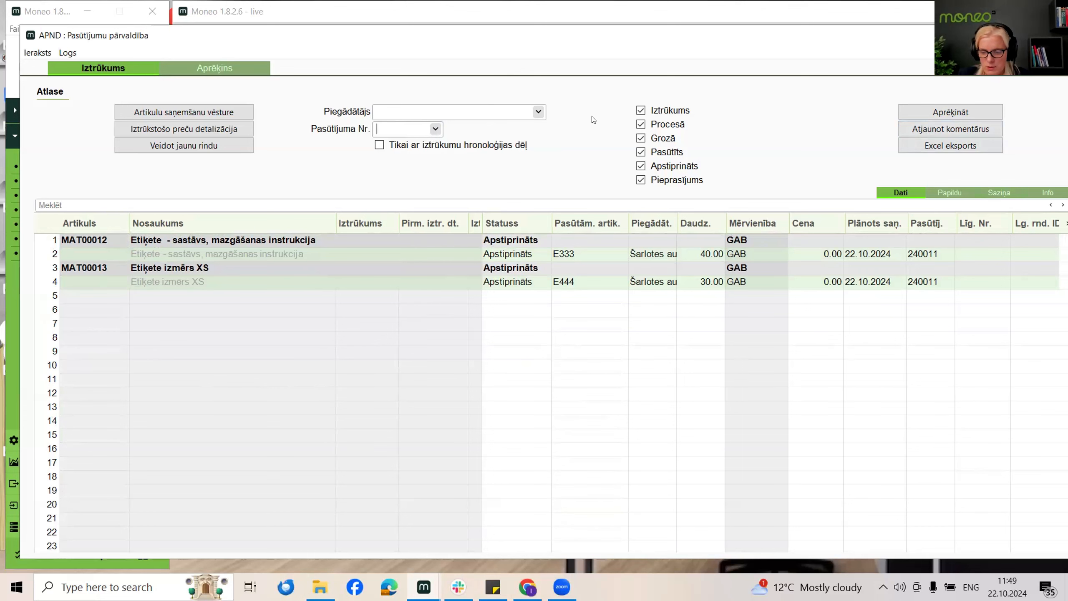
key(Return)
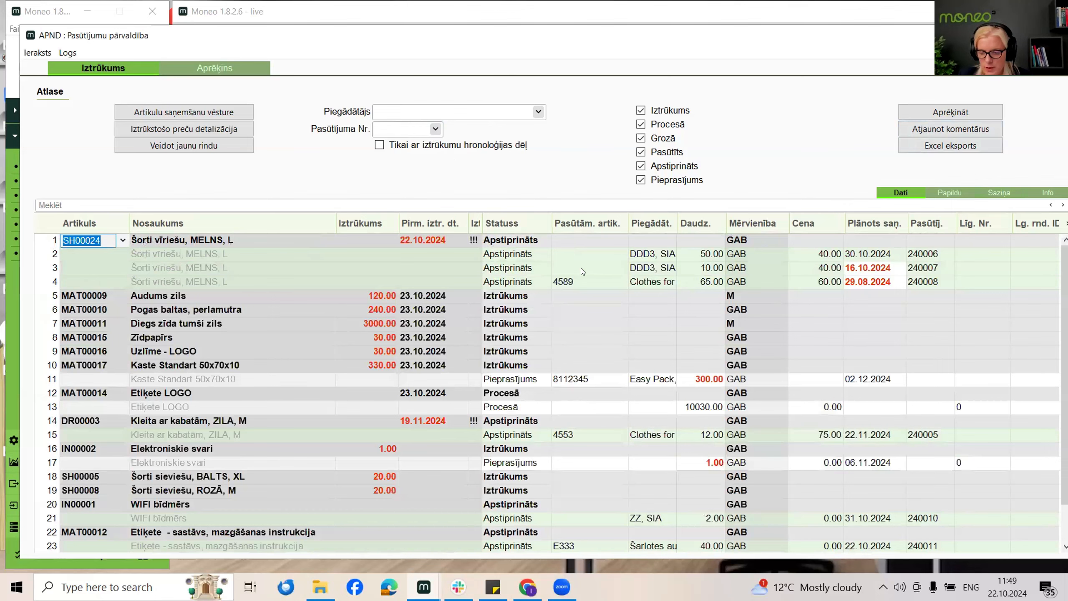
Filter the order management rows by supplier Šarlotes audumi, SIA, and clear the supplier filter
scroll(576, 274, down, 1)
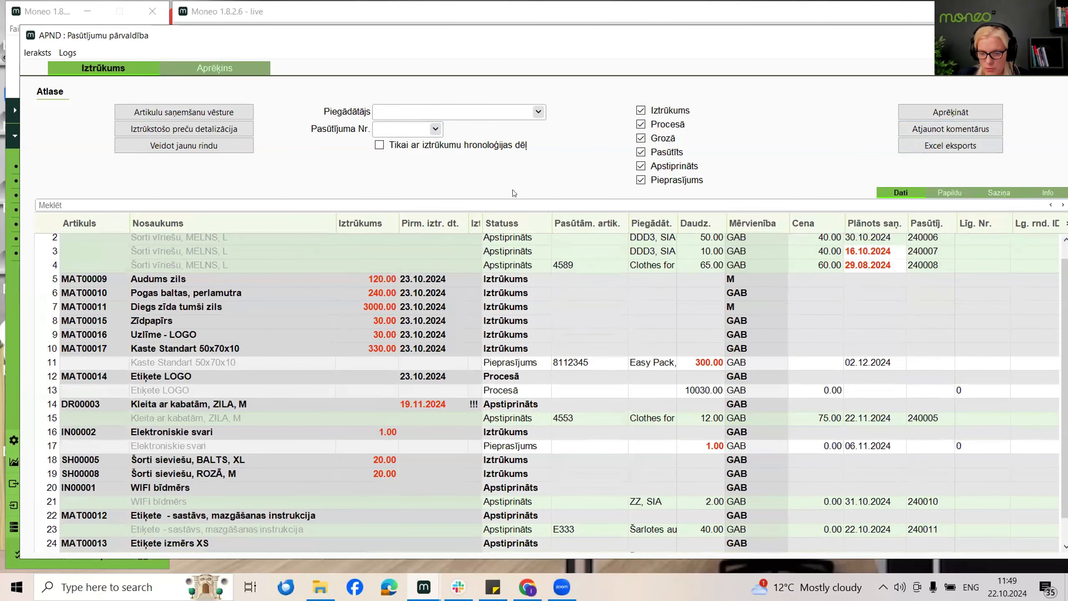
click(539, 109)
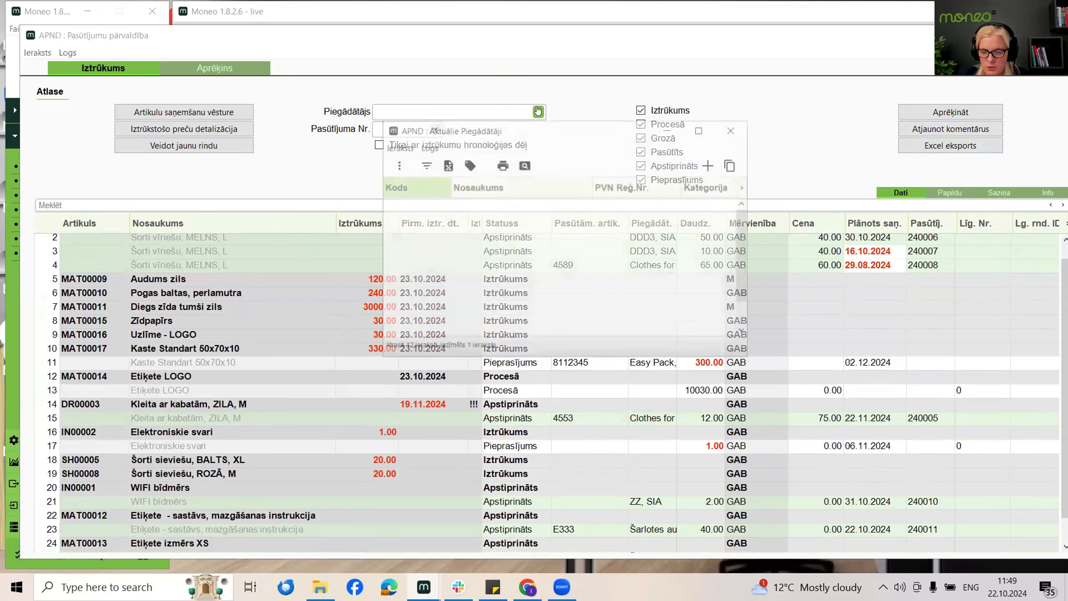
double_click(505, 300)
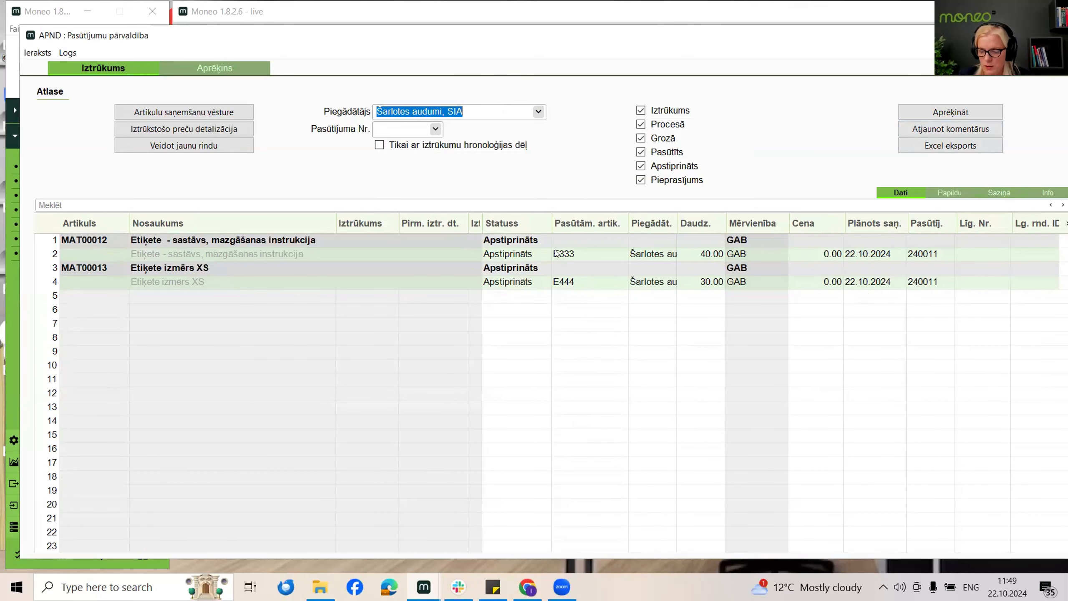
key(Delete)
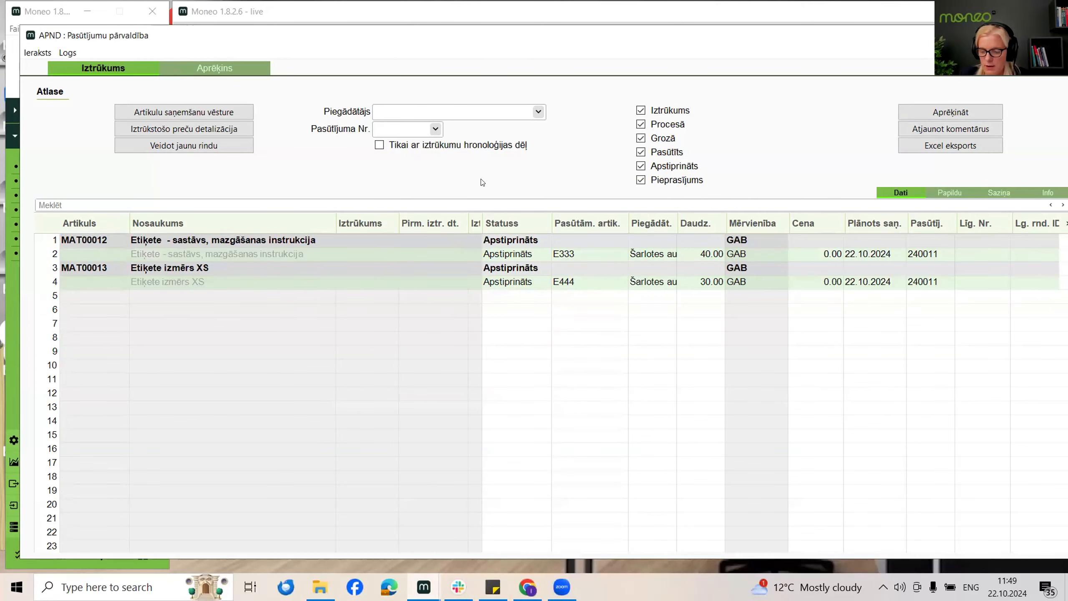
key(Tab)
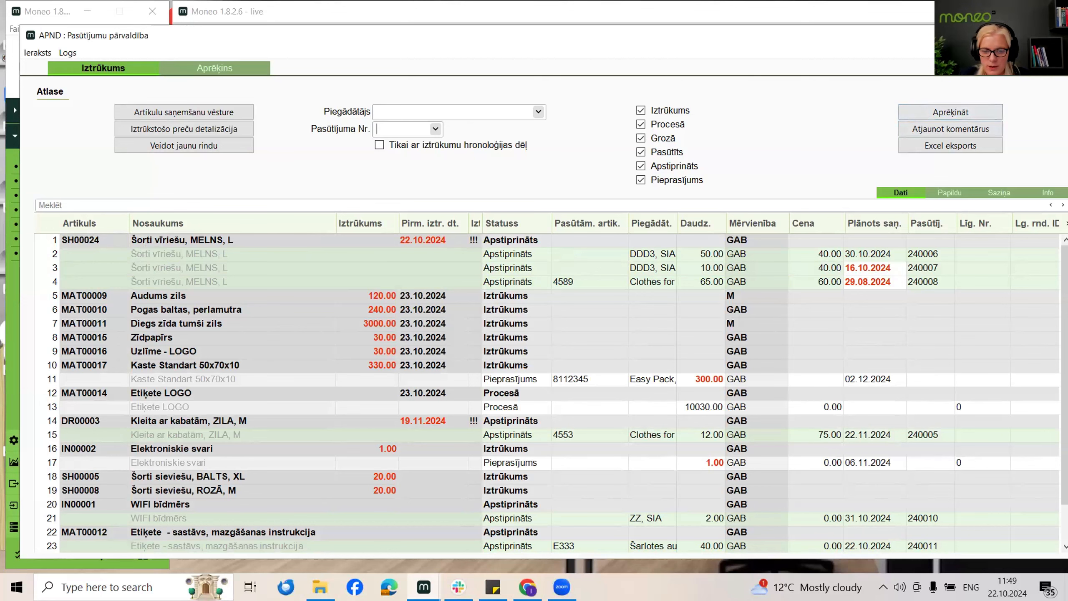
Open the approved WIFI bīdmērs request from the Iepirkuma pieprasījumi list and check its Noliktava field
click(242, 71)
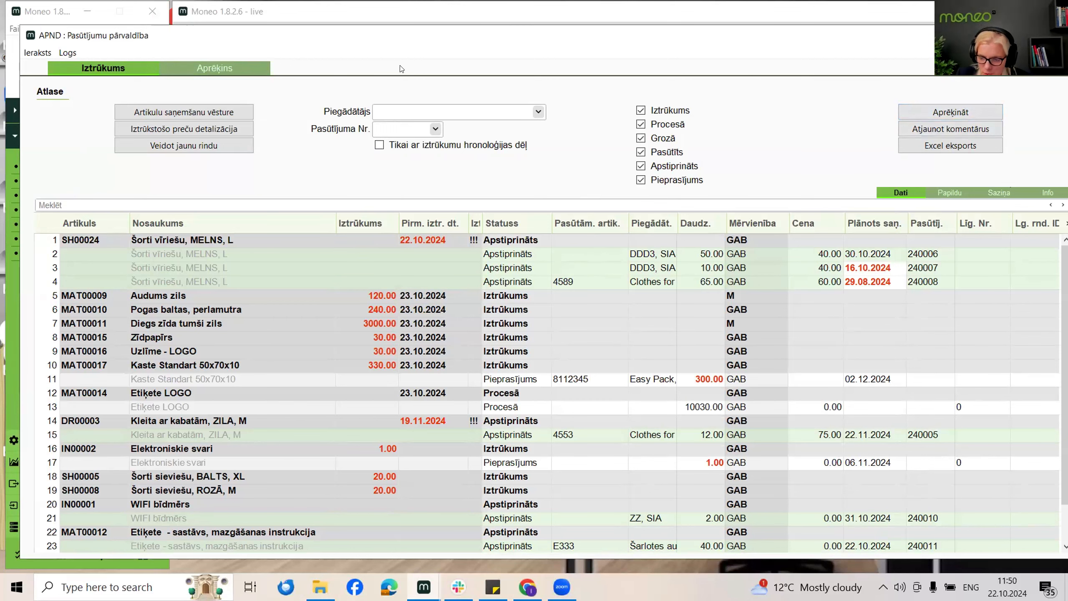
drag(401, 35, 389, 11)
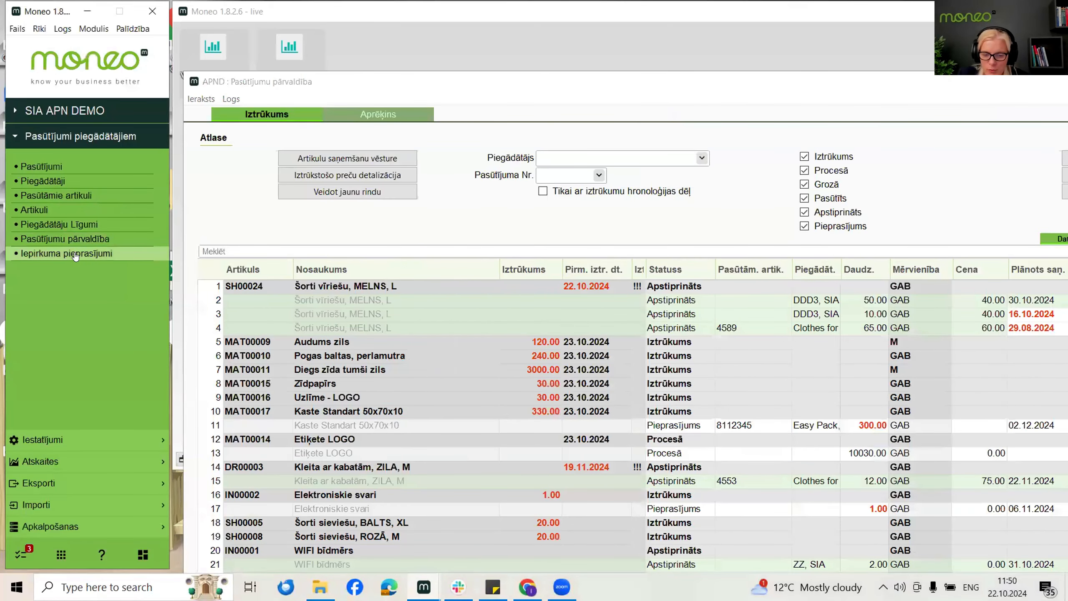
click(76, 255)
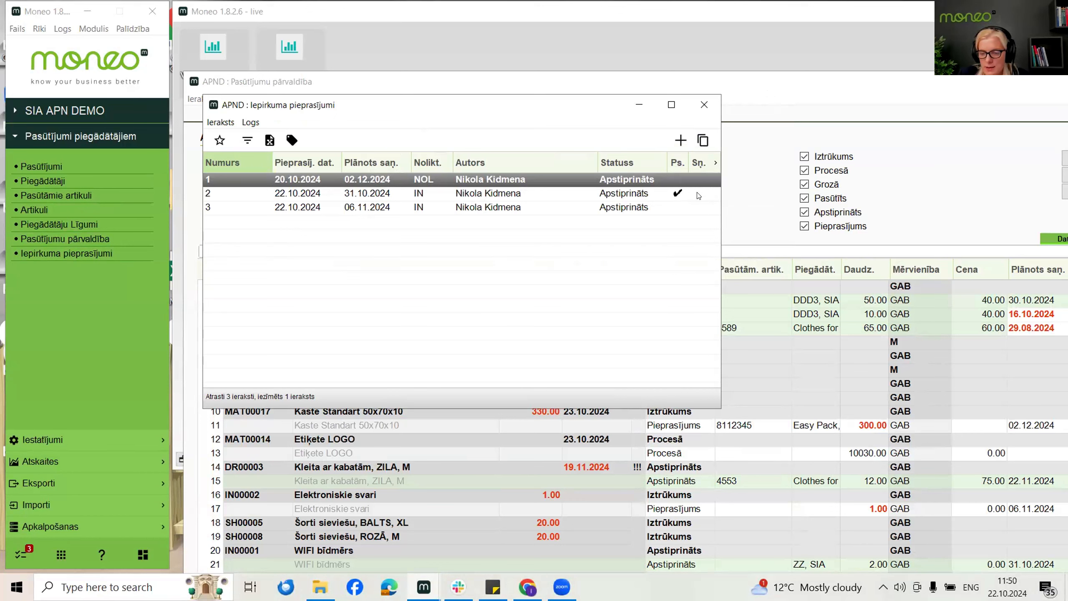
double_click(643, 196)
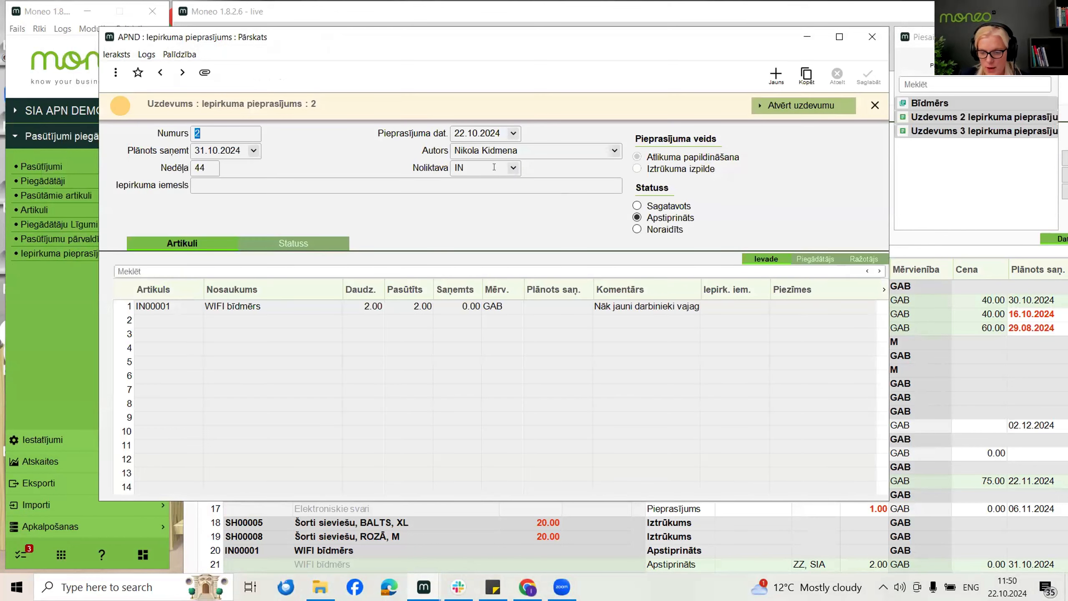
click(478, 166)
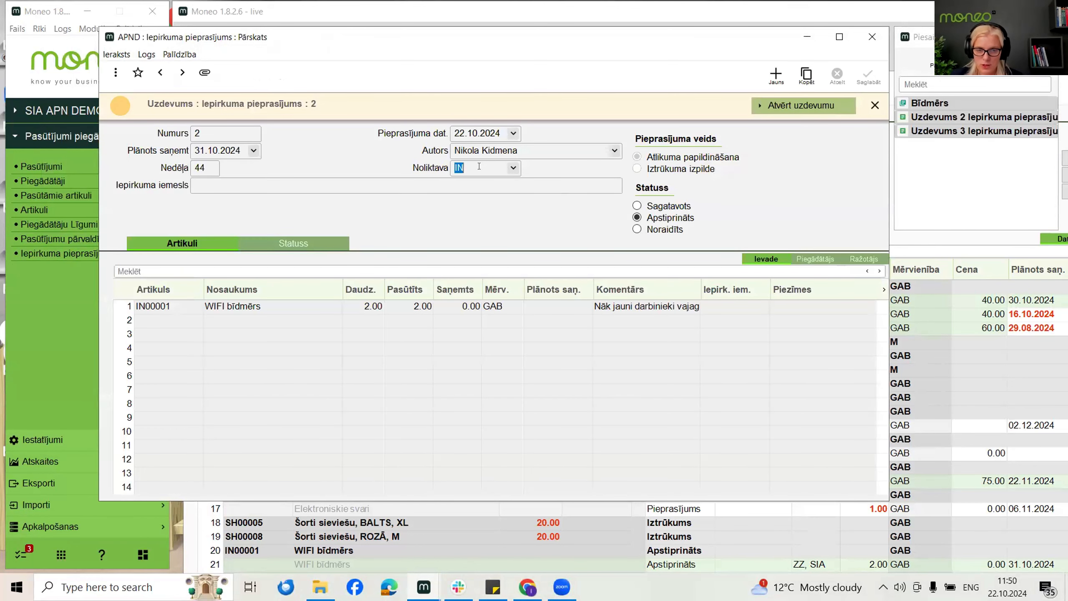